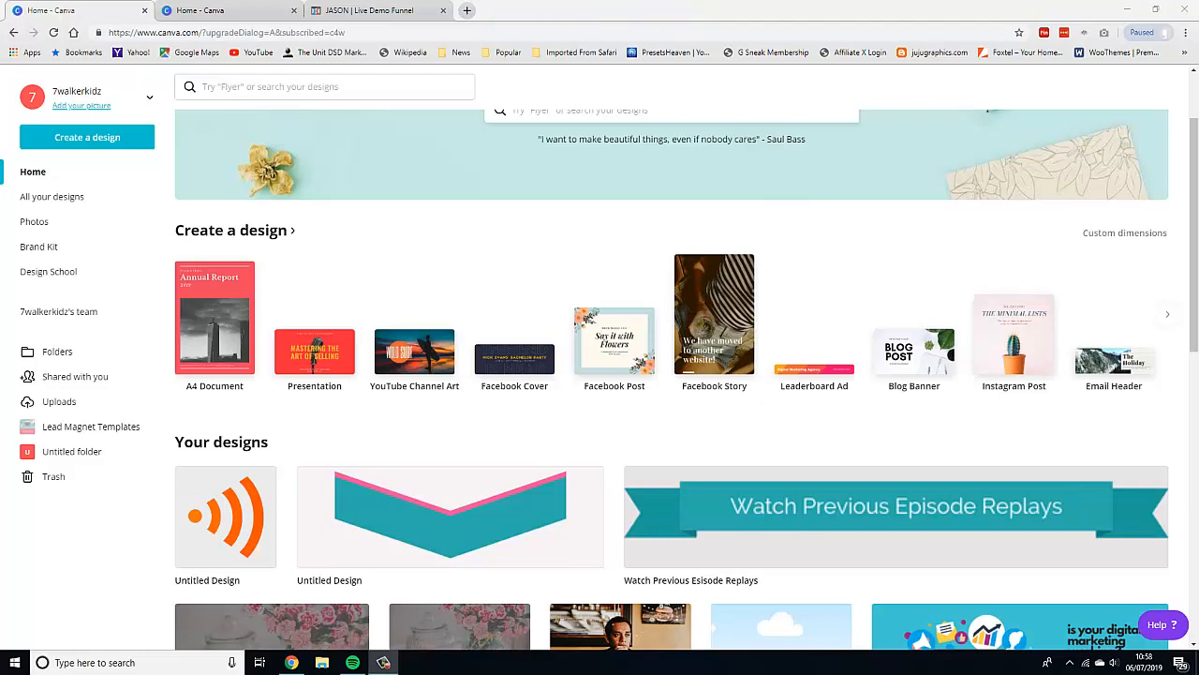
Open the 'Watch Previous Episode Replays' design after checking its banner on the funnel page.
click(339, 9)
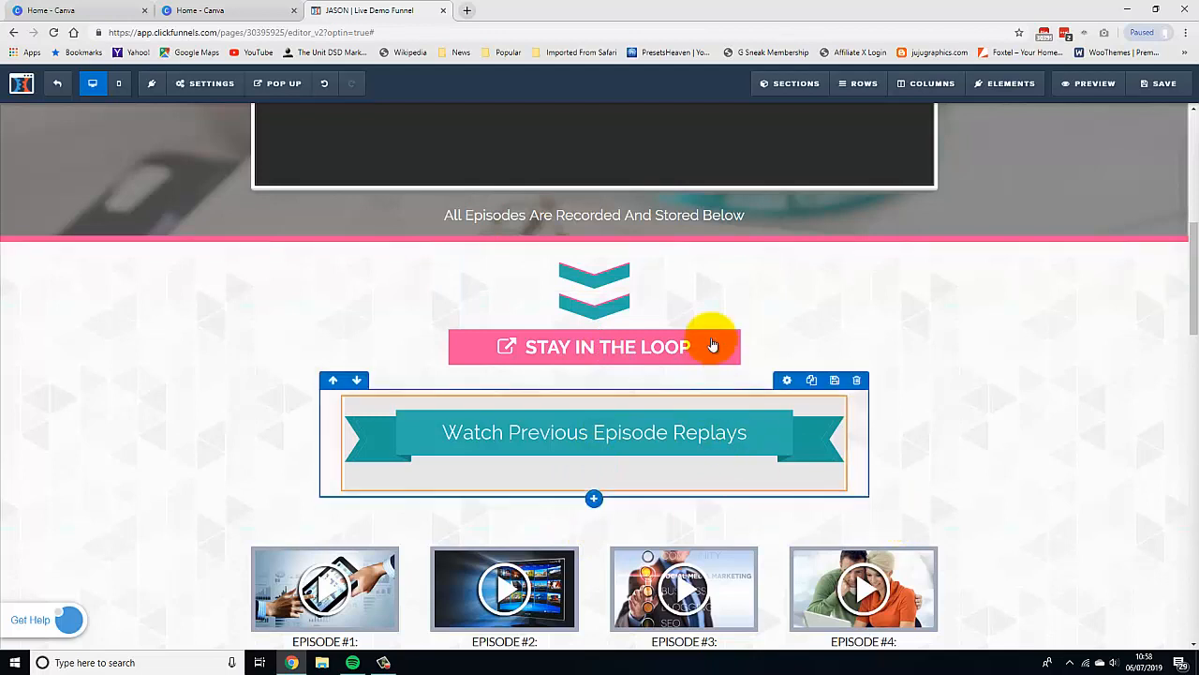
scroll(579, 410, down, 1)
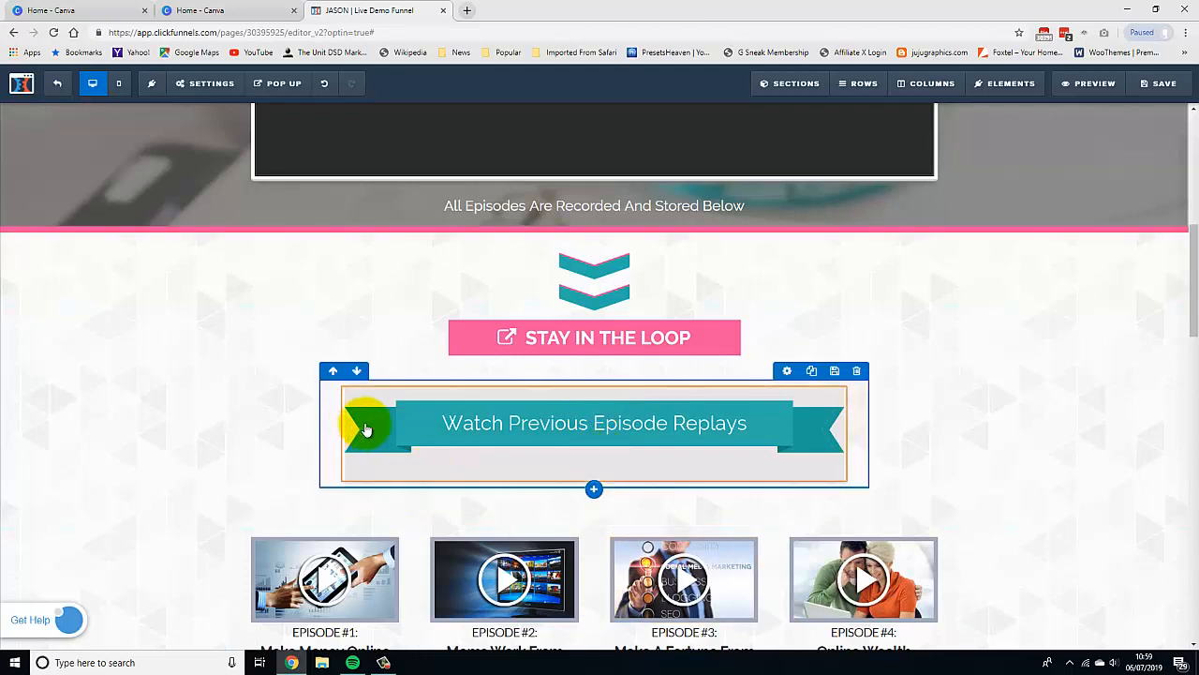
click(94, 9)
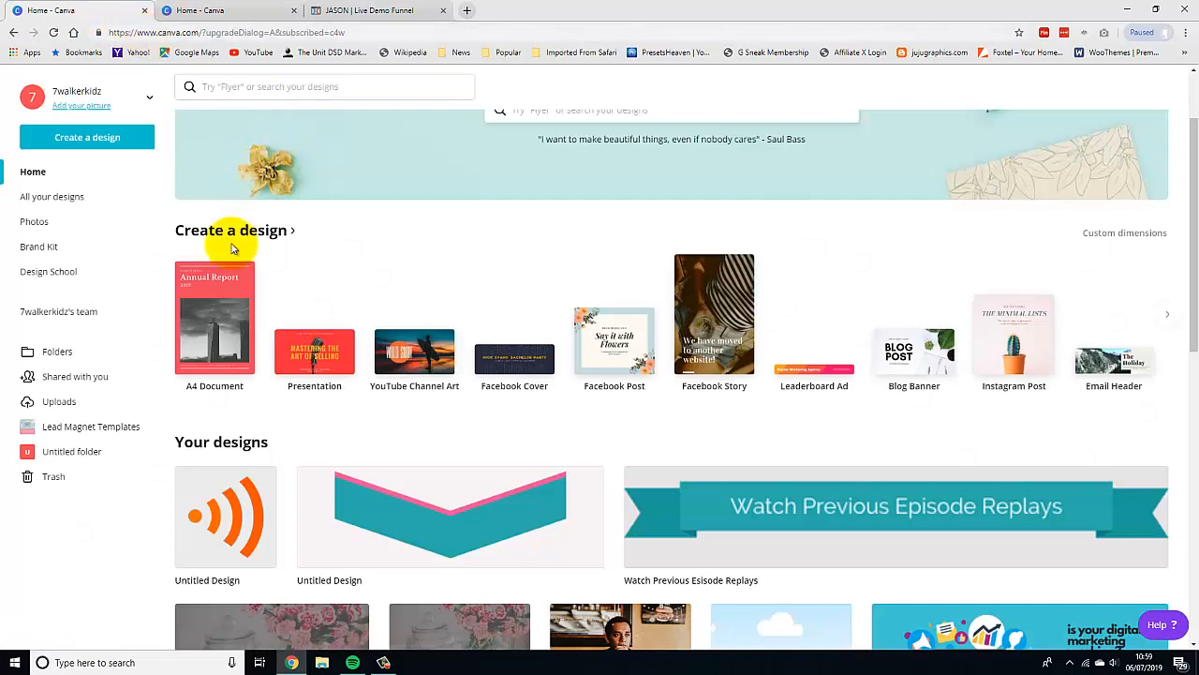
click(864, 508)
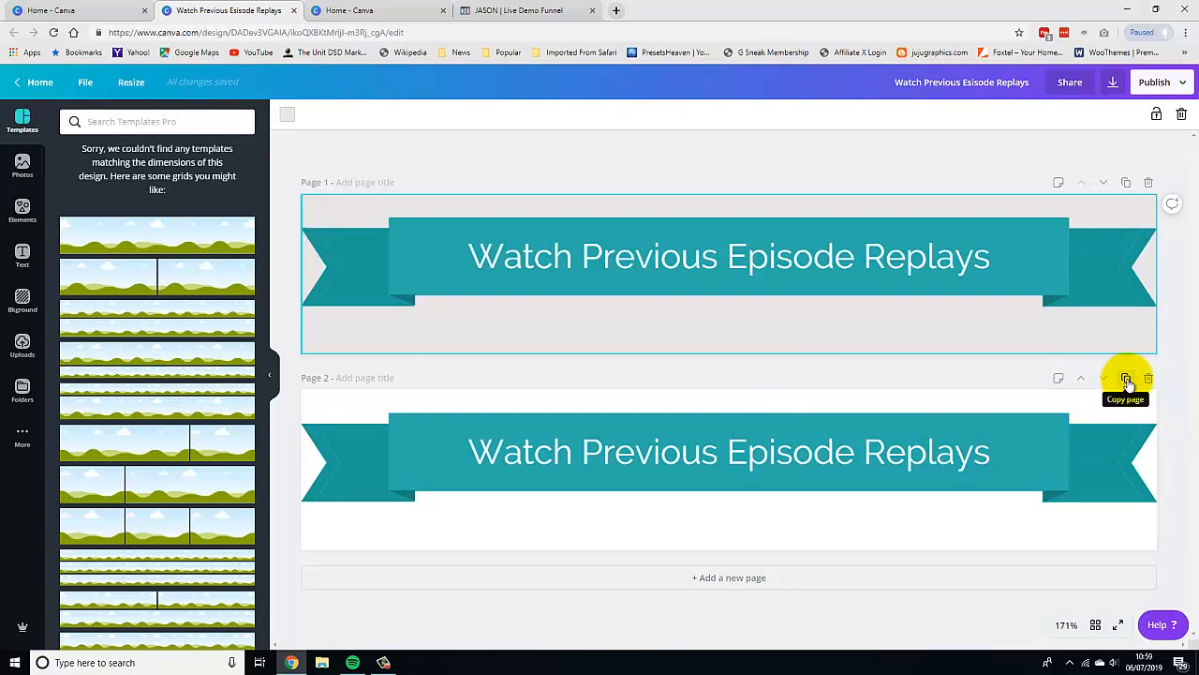
click(1125, 379)
click(1040, 484)
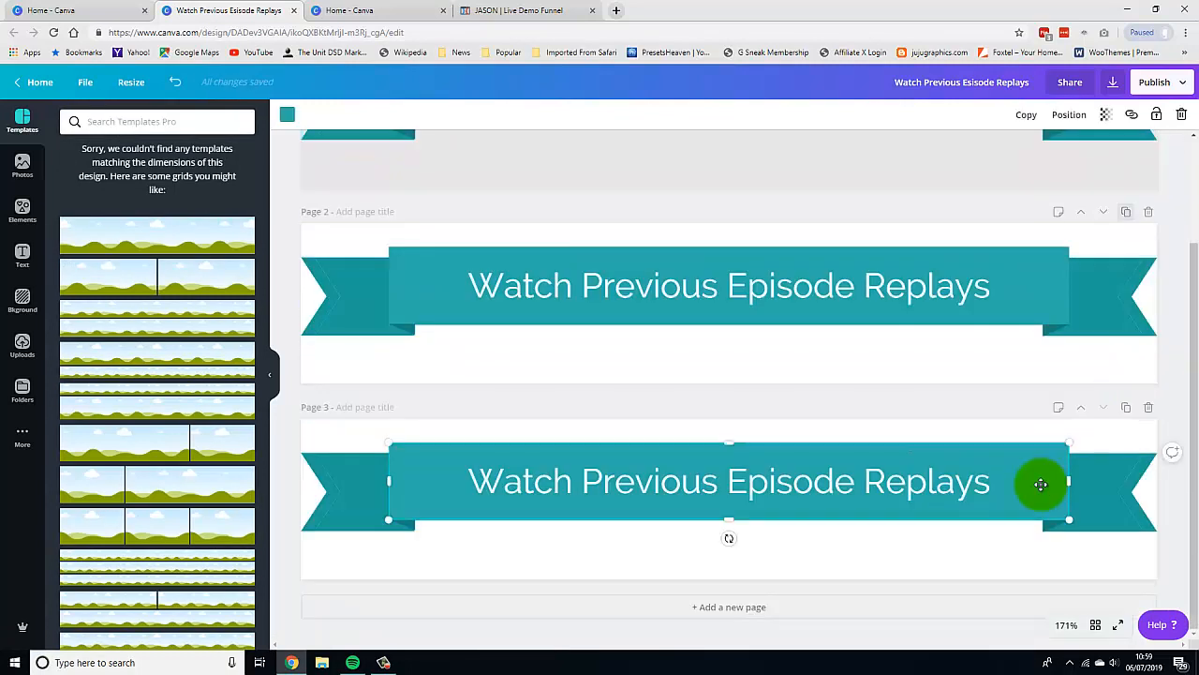
click(1149, 407)
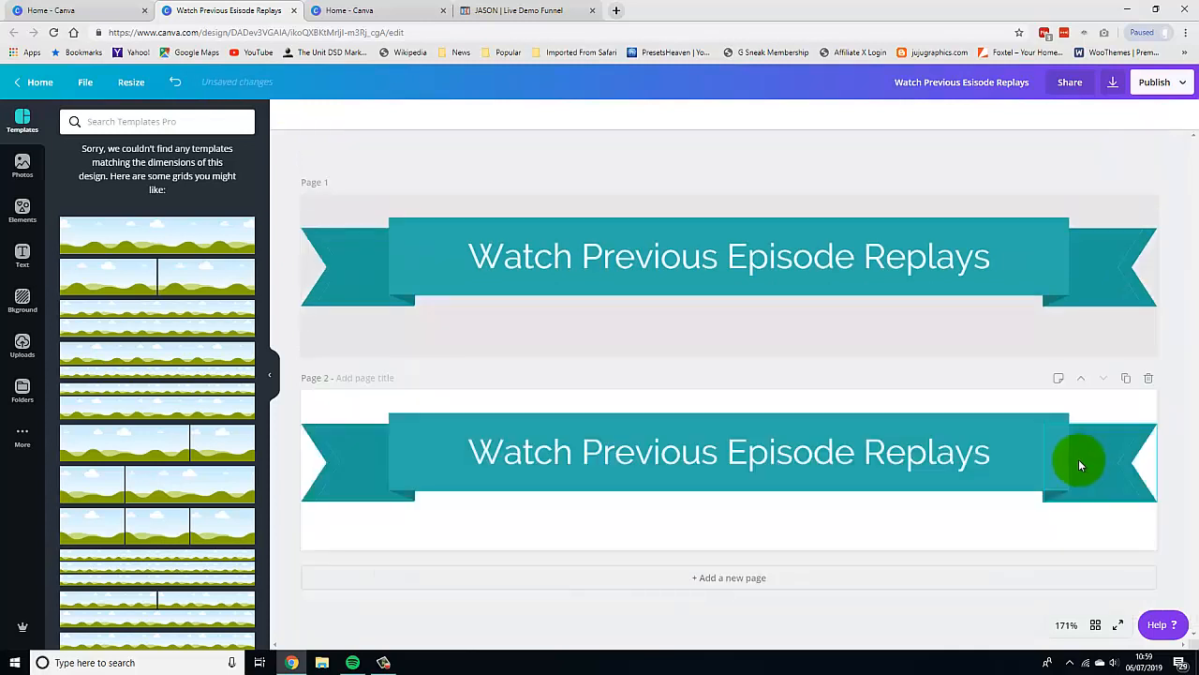
Duplicate page 2 and delete the central banner band with its text on the new page 3.
click(1127, 381)
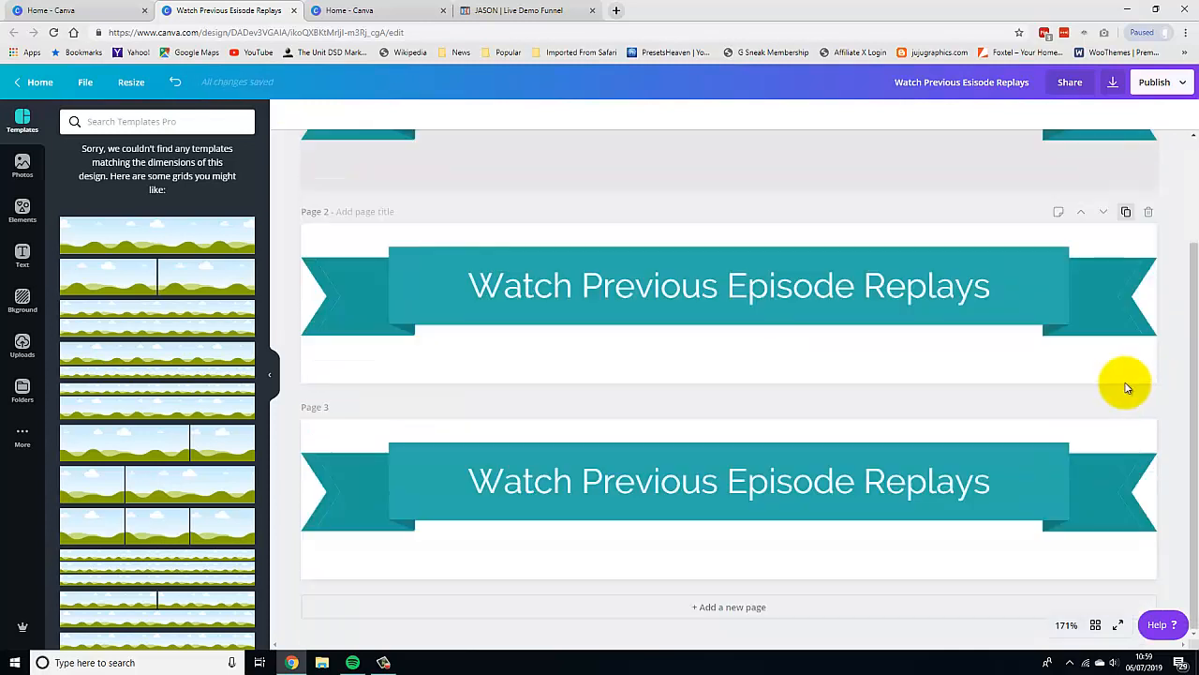
click(1003, 488)
click(1031, 493)
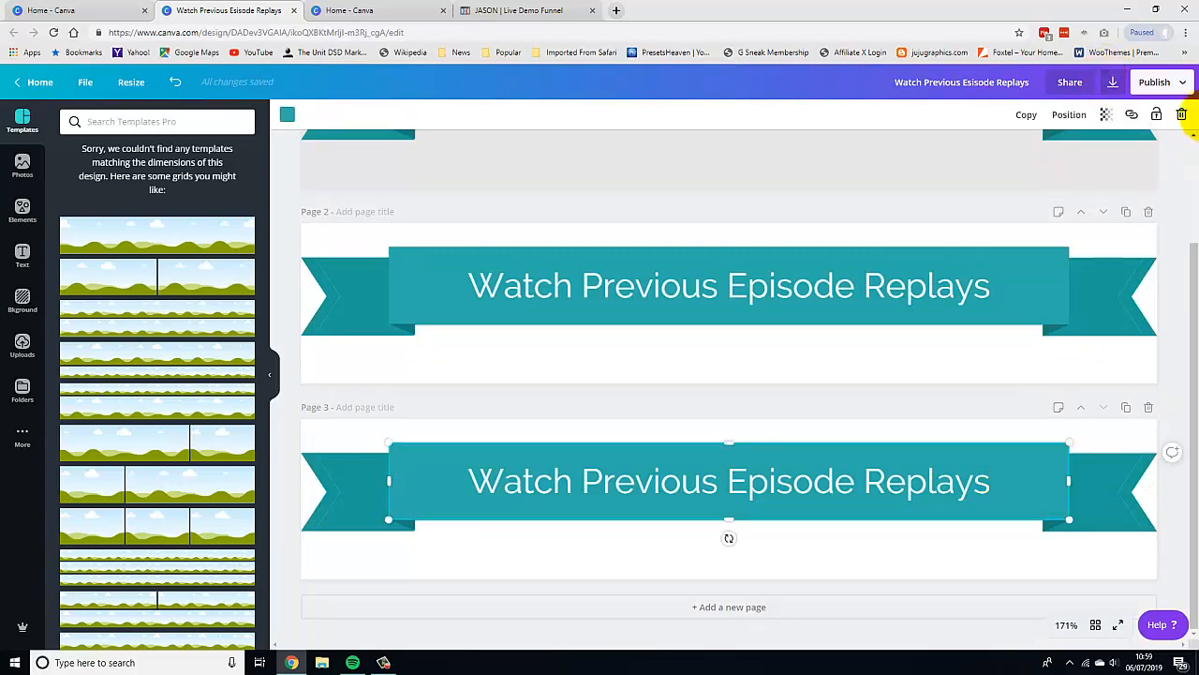
click(1182, 117)
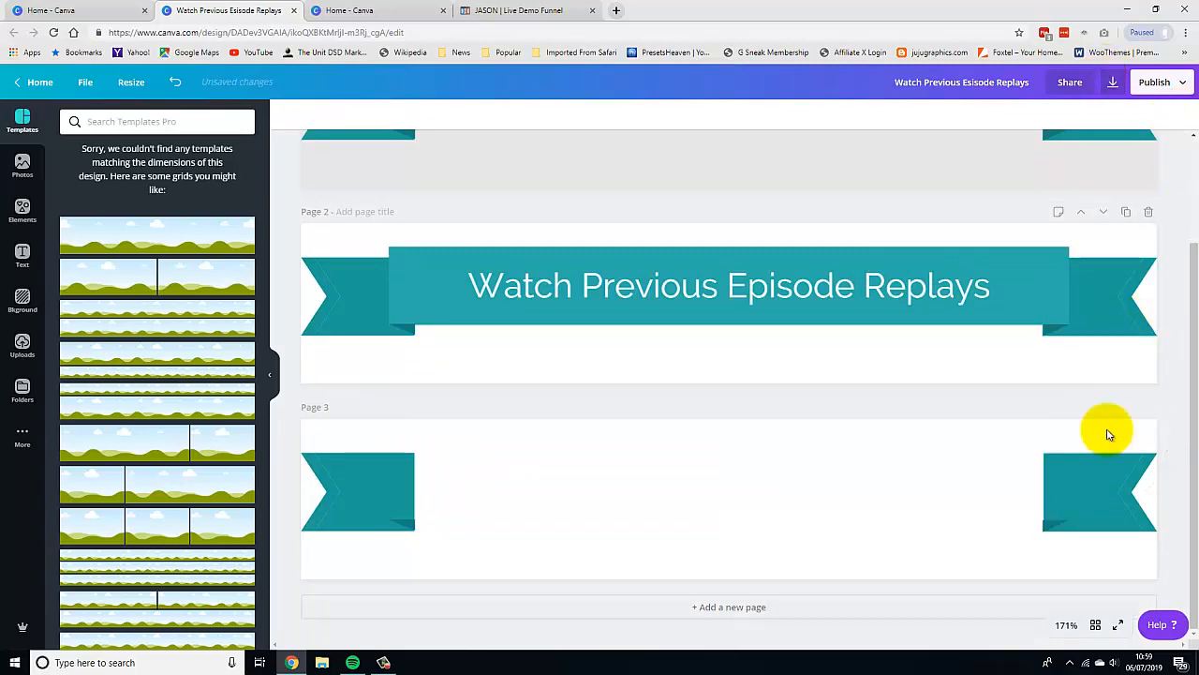
Delete the remaining ribbon tails and folds so page 3 is blank.
click(1087, 479)
click(1182, 115)
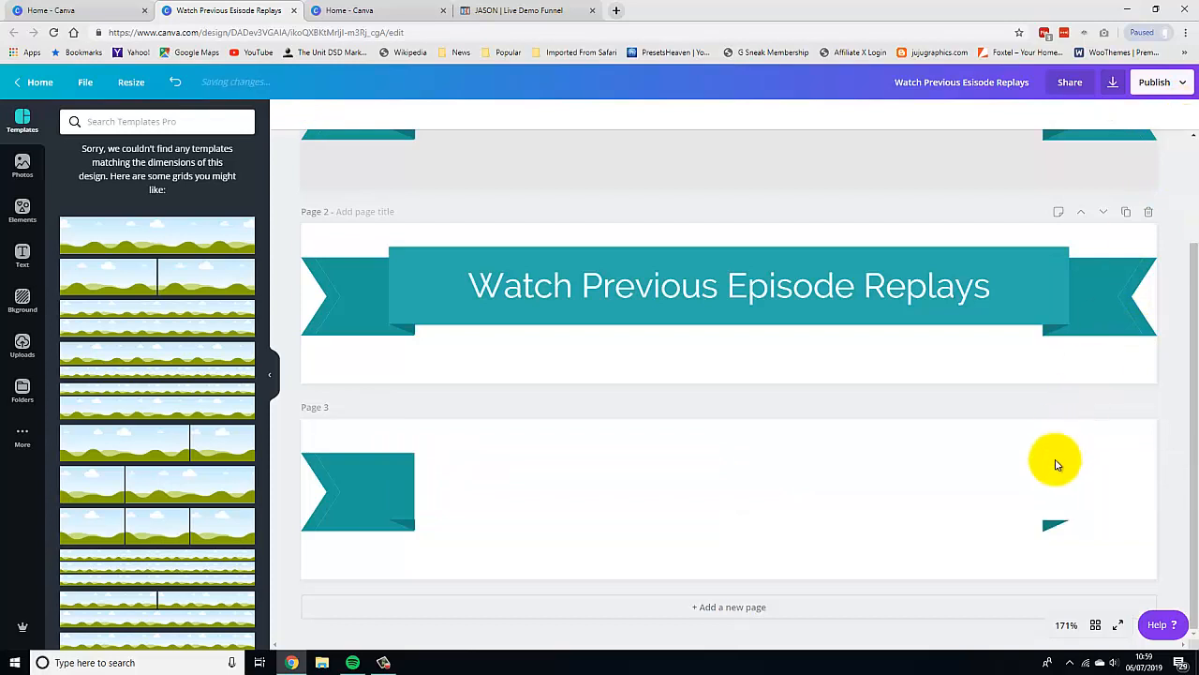
click(1052, 522)
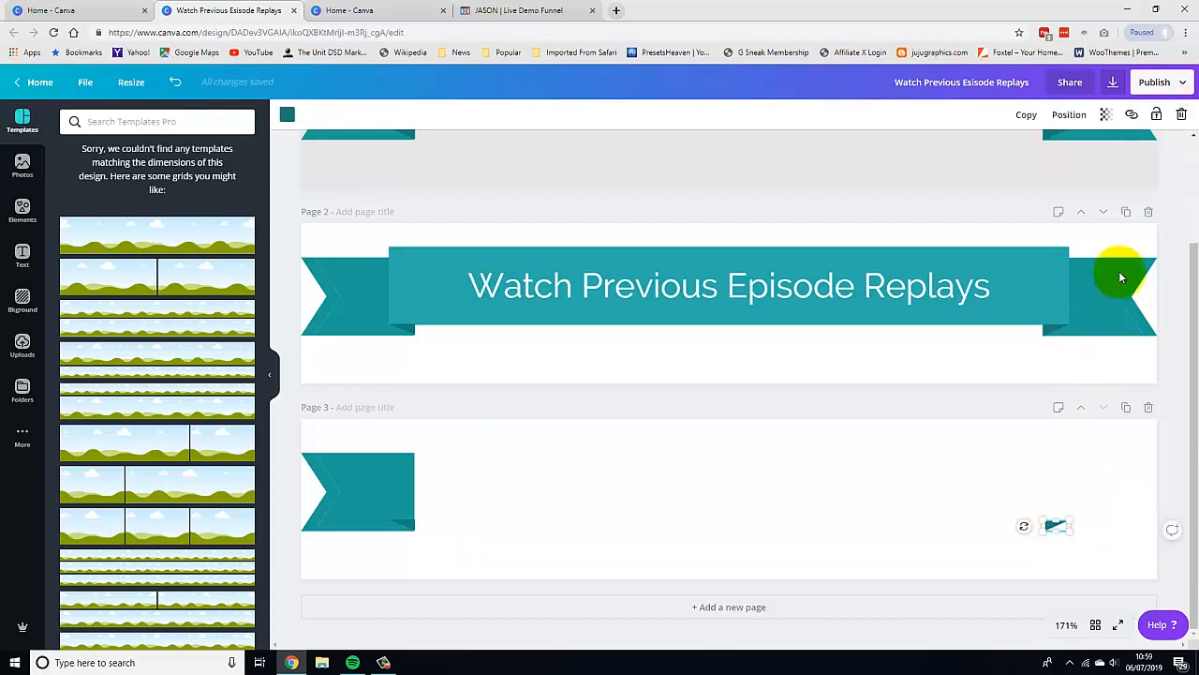
click(1180, 115)
click(362, 493)
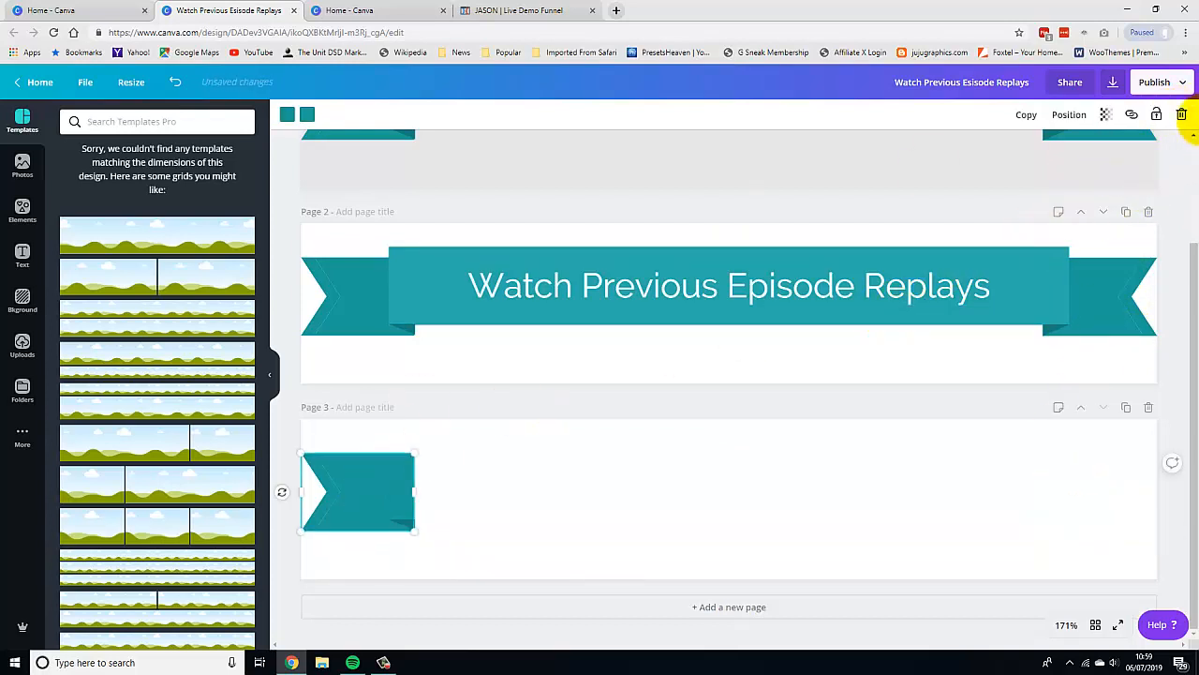
click(1182, 114)
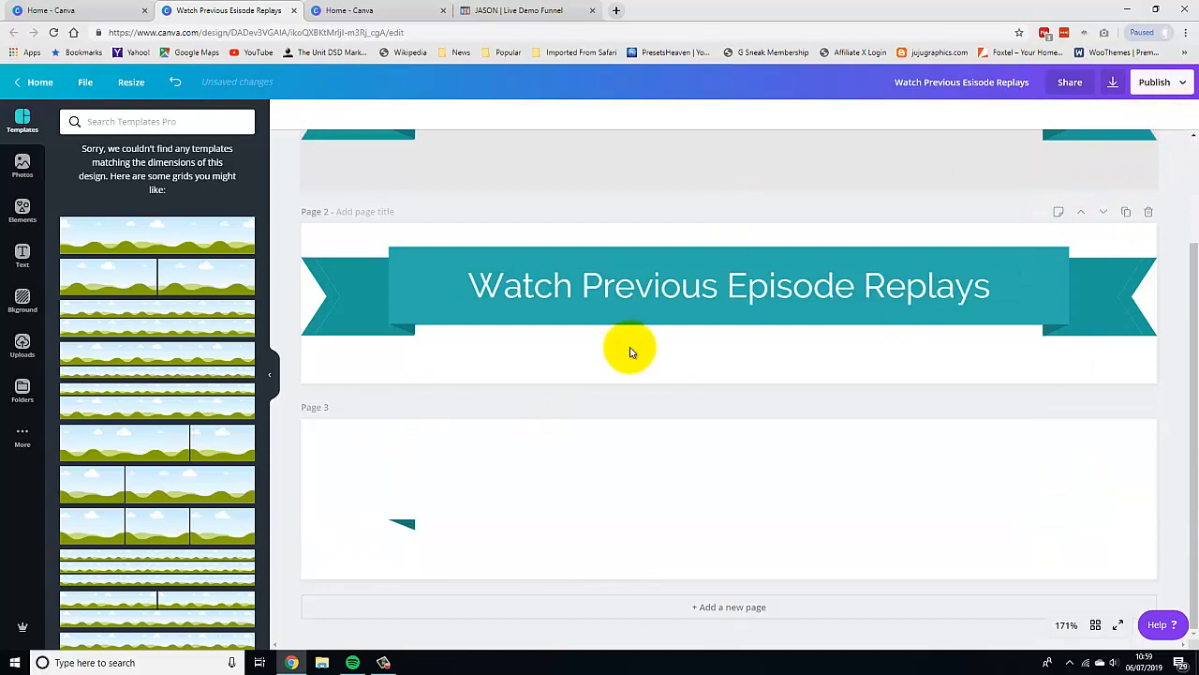
click(403, 523)
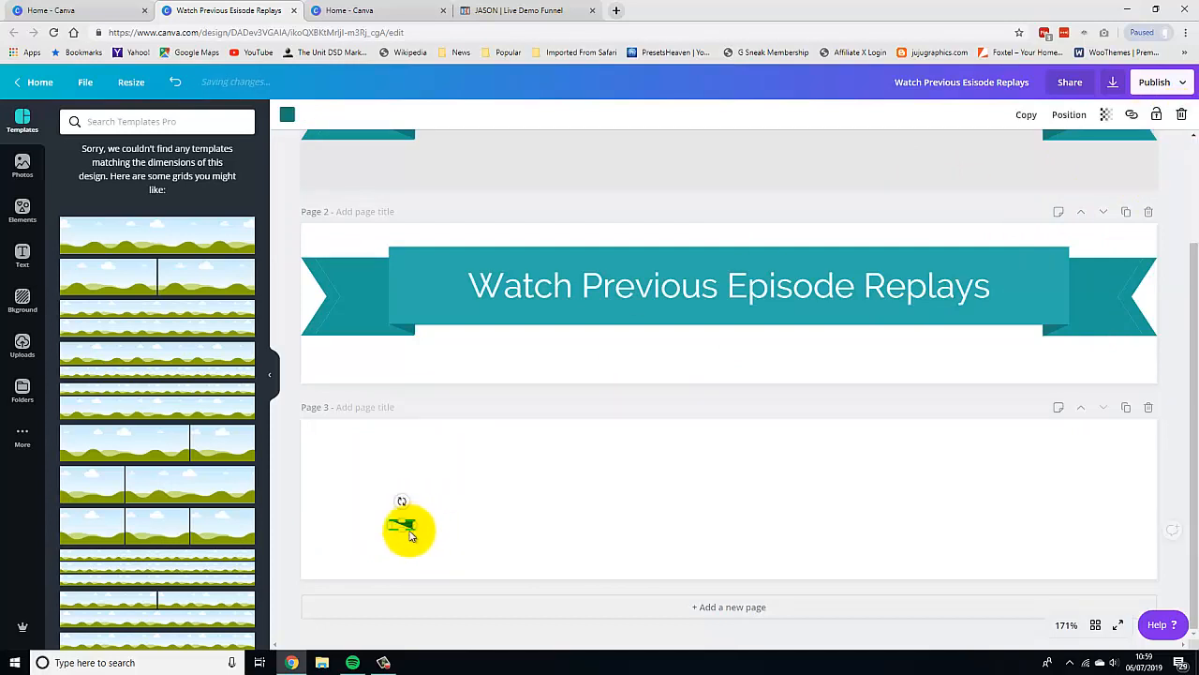
click(1181, 115)
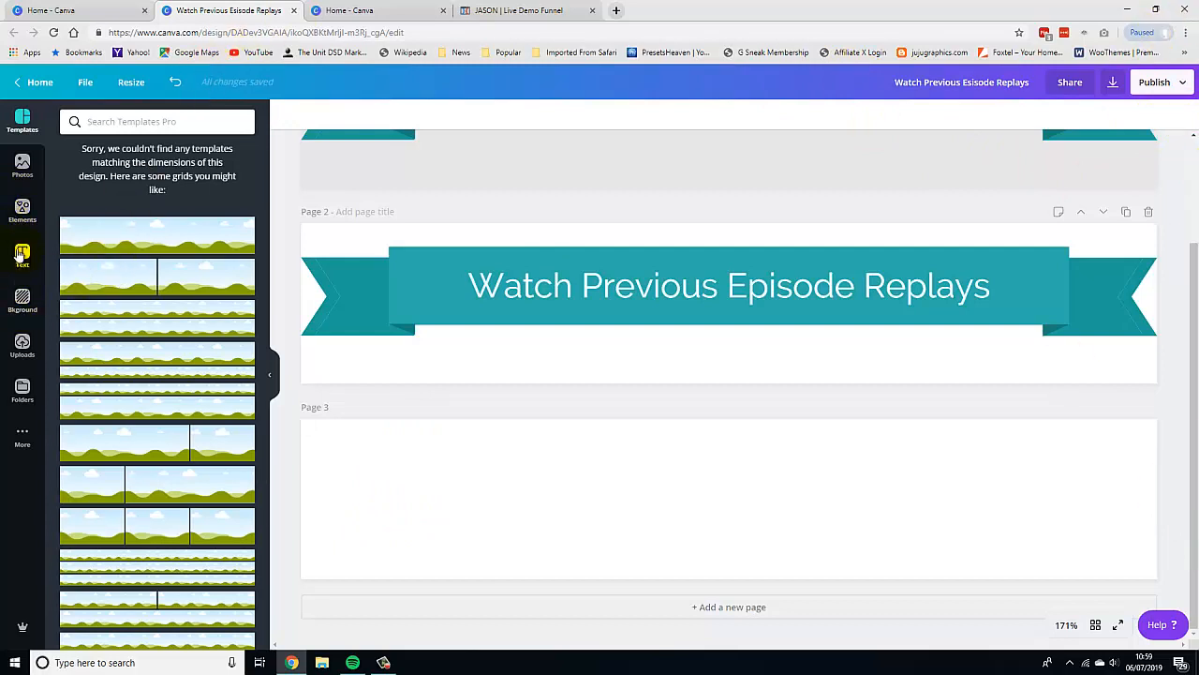
Search the elements library for ribbons.
click(18, 212)
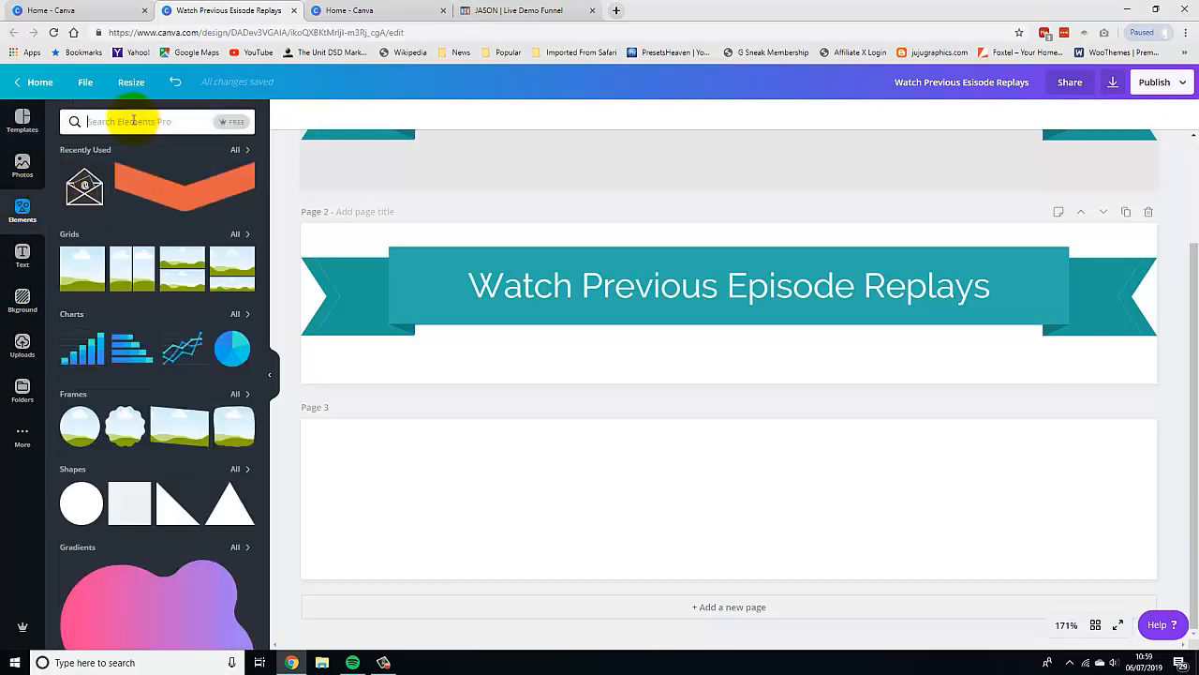
text(ribnbn)
key(BackSpace)
text(bon)
key(Return)
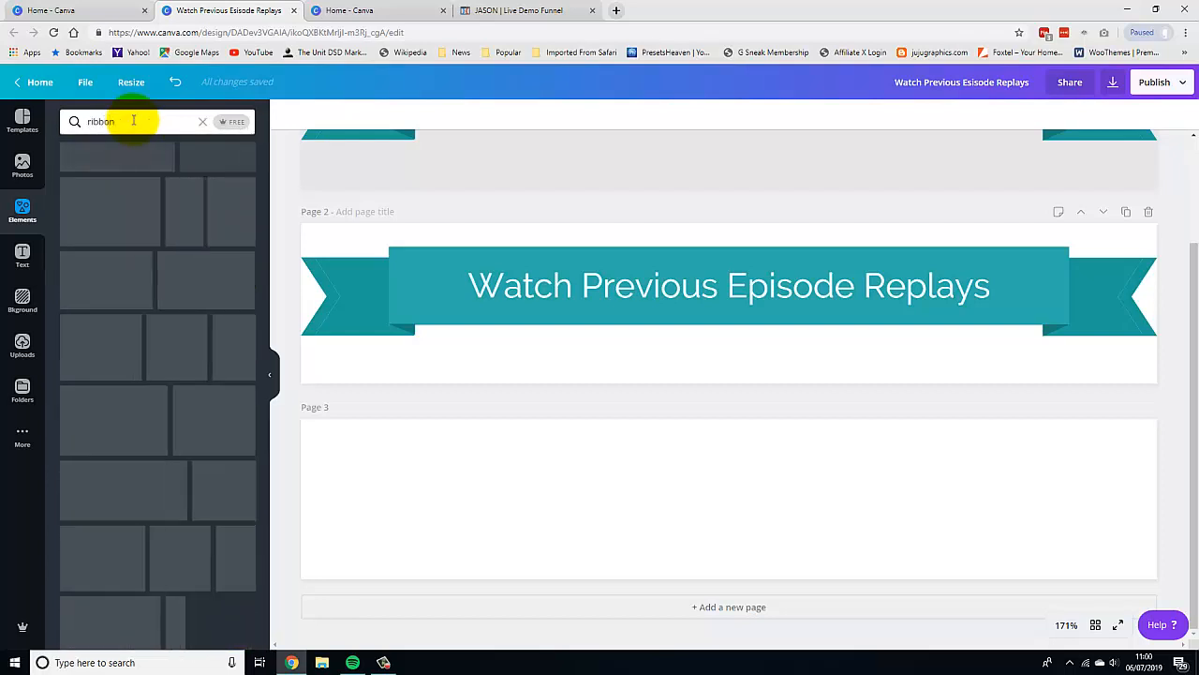
text(s)
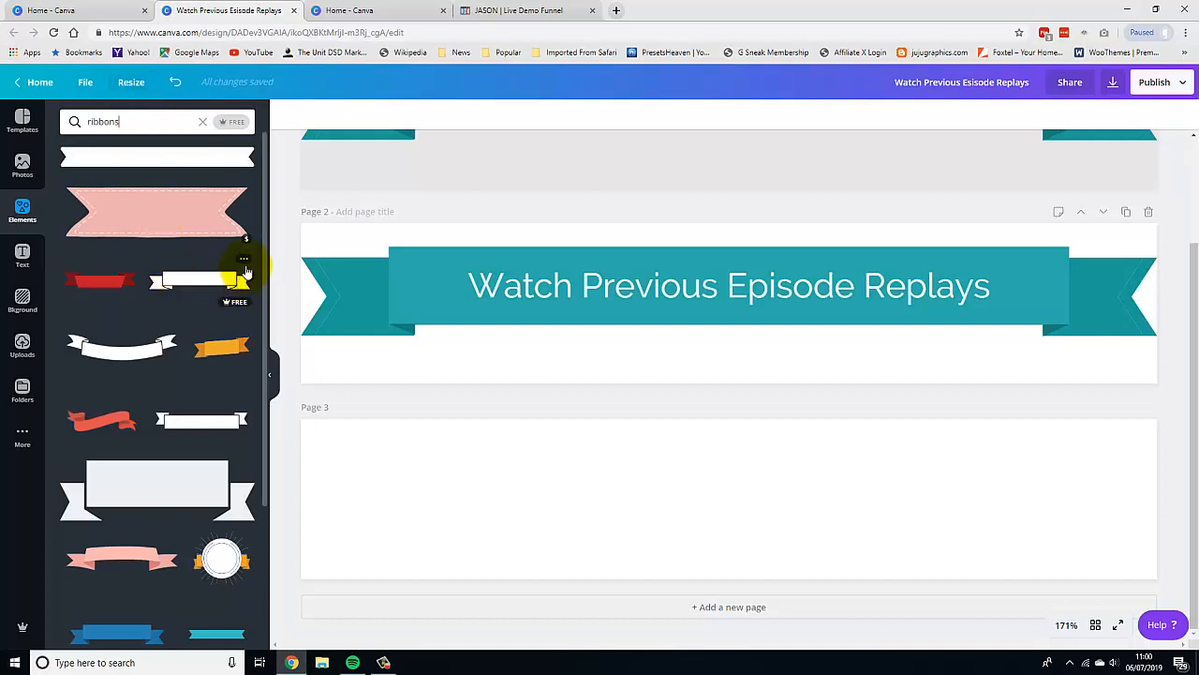
Add the outlined white ribbon element and move it onto page 3.
click(206, 424)
click(774, 313)
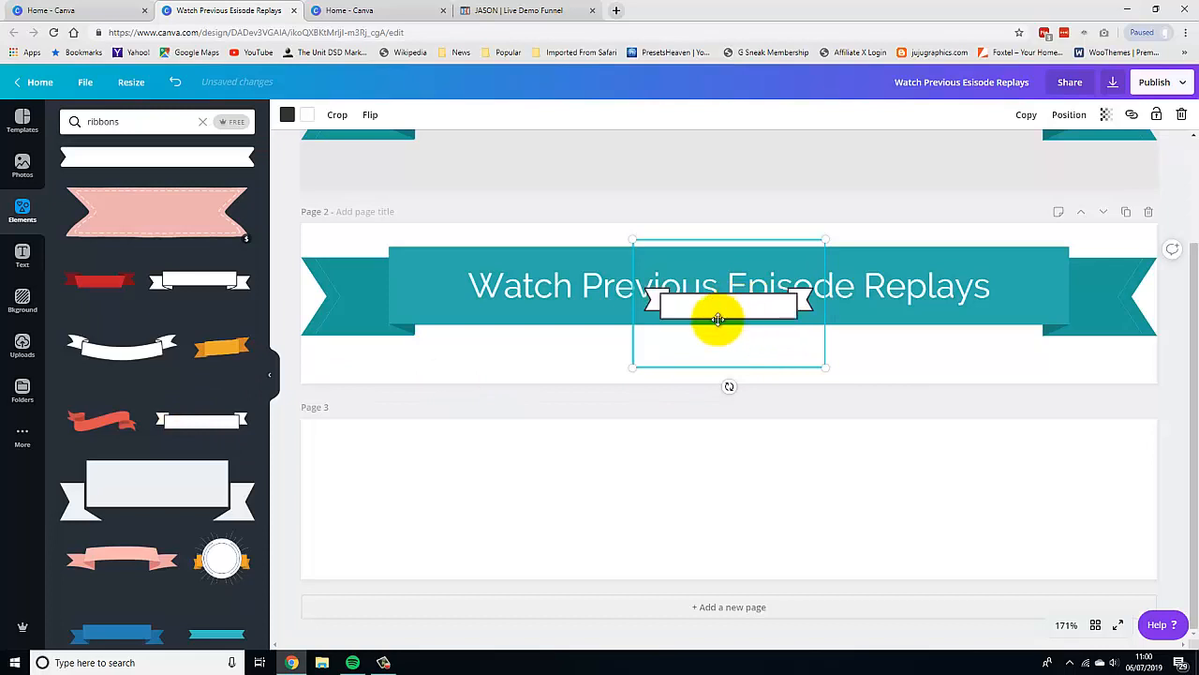
drag(717, 319, 599, 520)
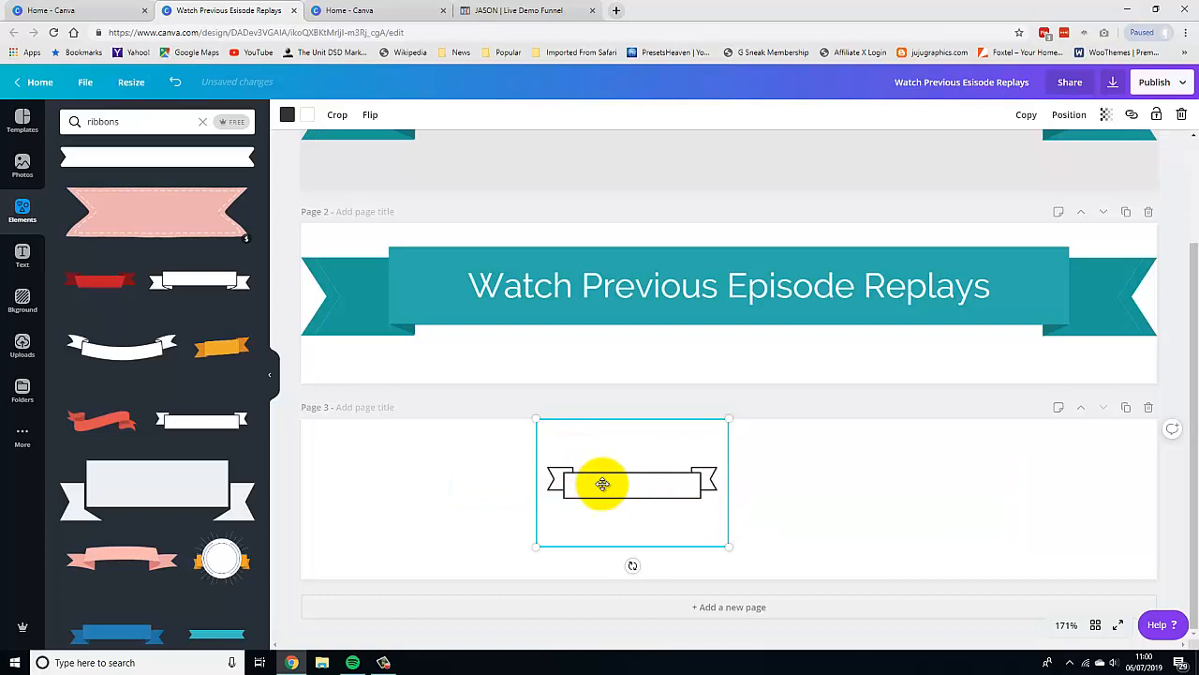
Recolour the ribbon's fill and outline to the dark teal palette colour.
click(307, 115)
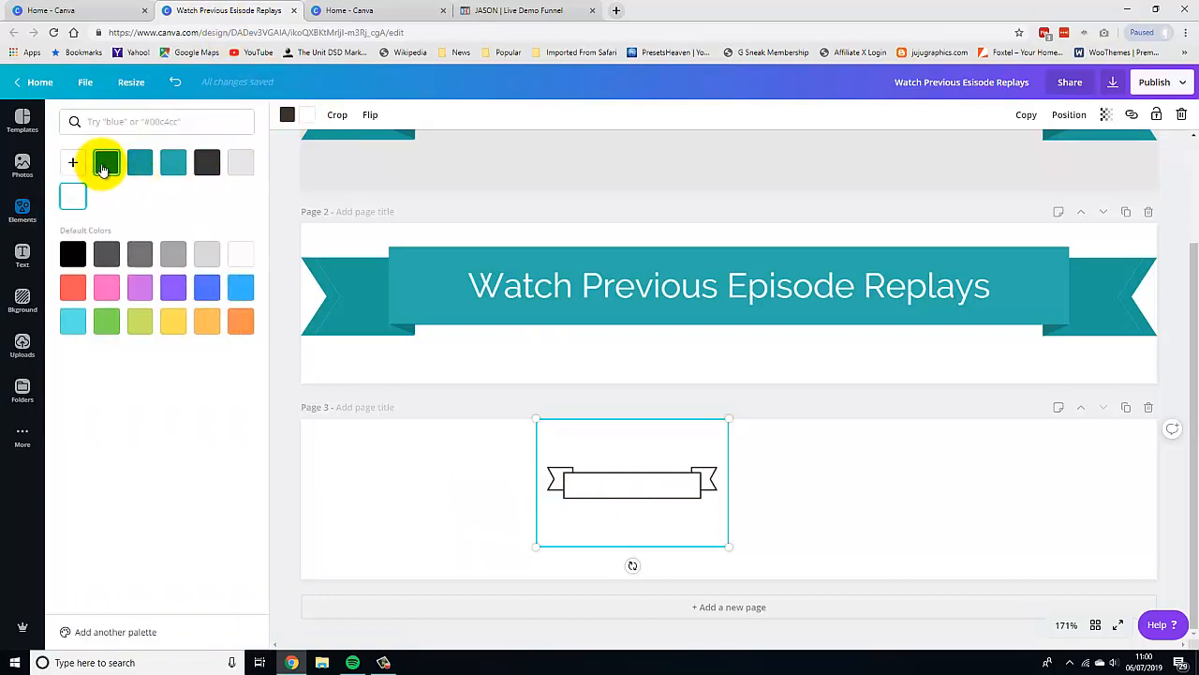
click(106, 164)
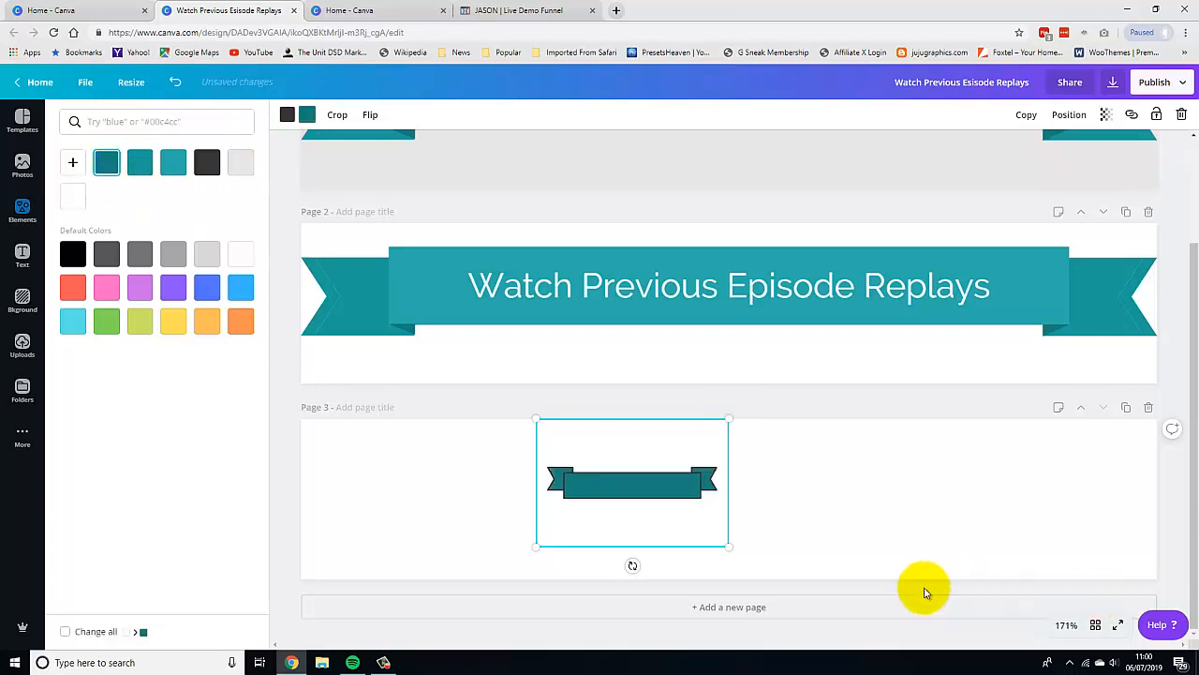
click(288, 114)
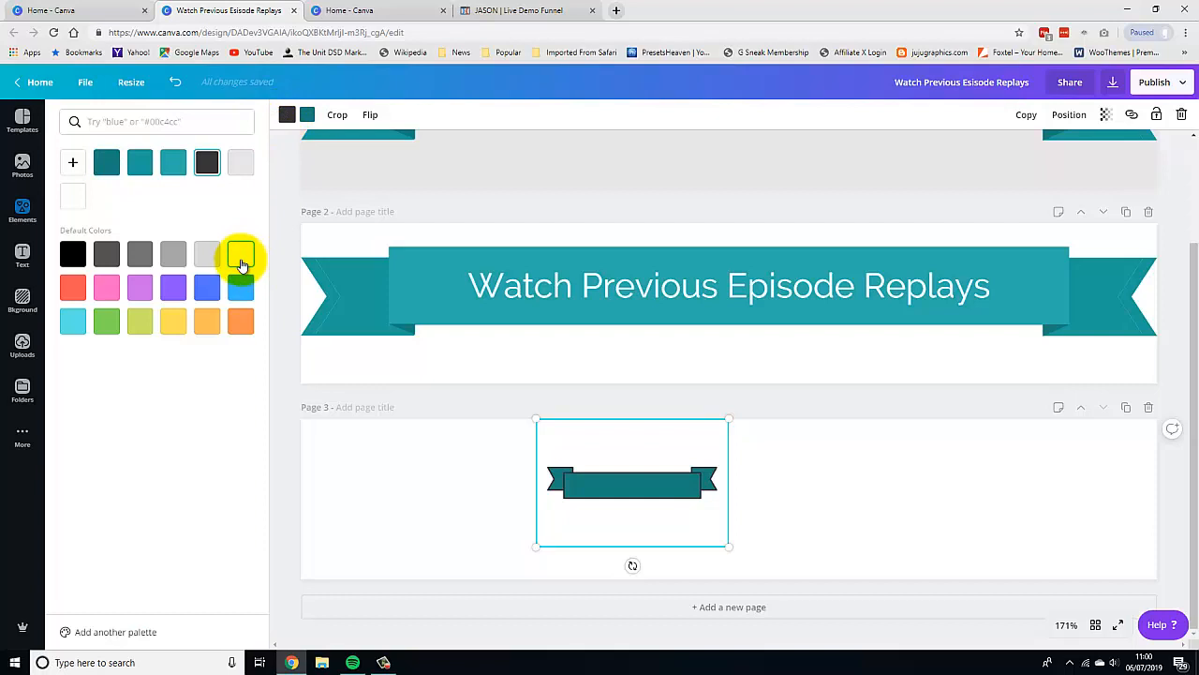
click(107, 163)
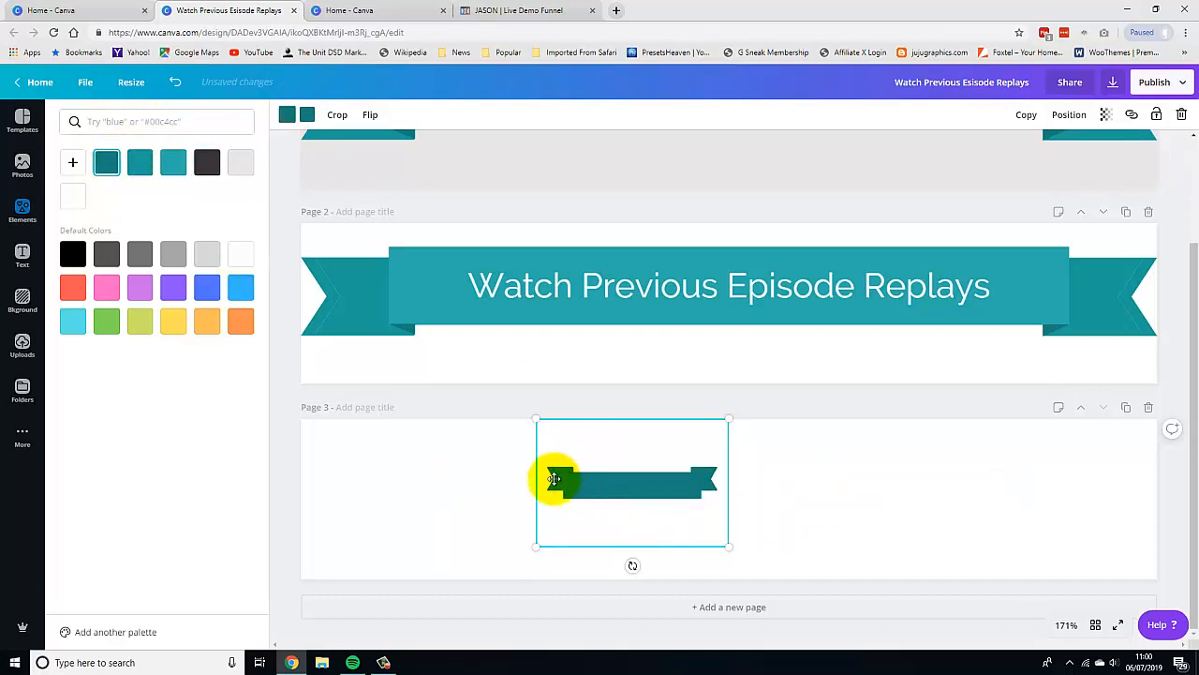
Rotate the ribbon 180°, enlarge it across page 3, then delete it.
click(633, 565)
drag(532, 485, 633, 399)
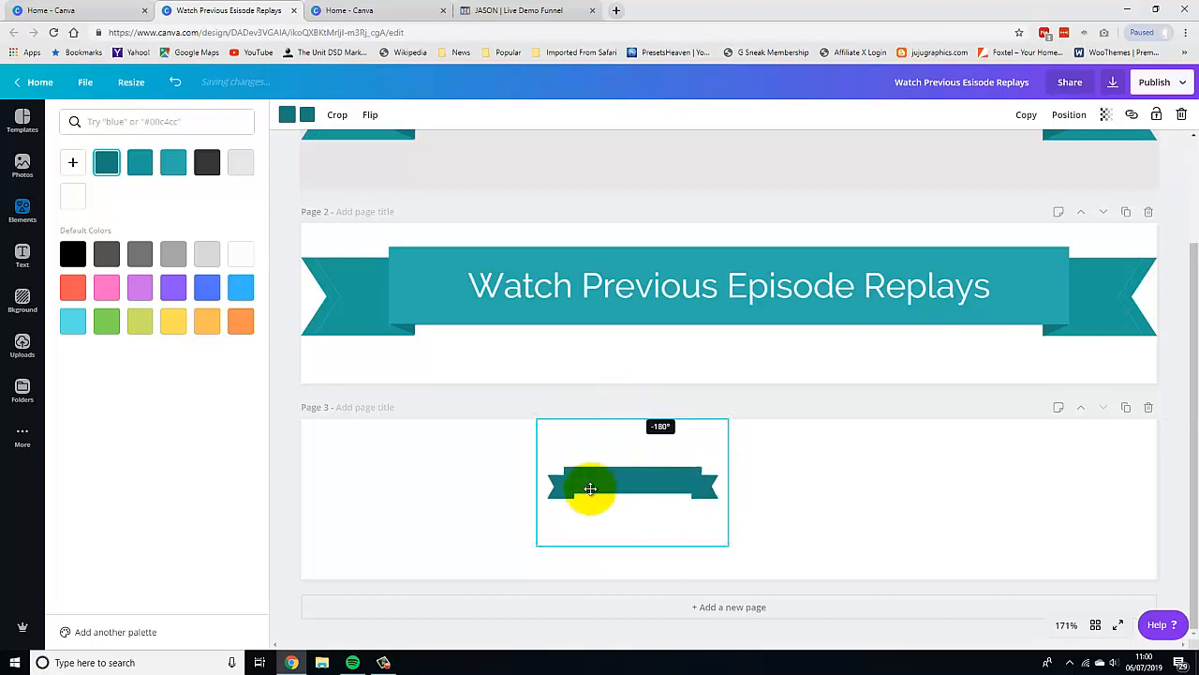
drag(537, 546, 275, 624)
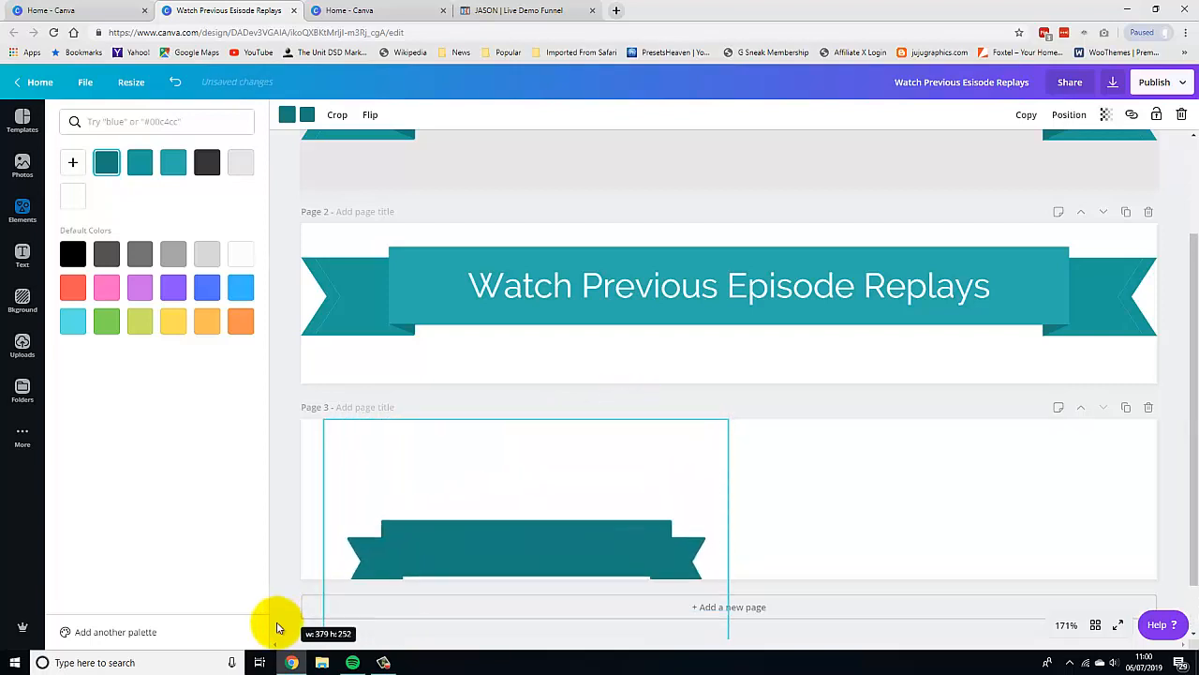
drag(731, 419, 957, 413)
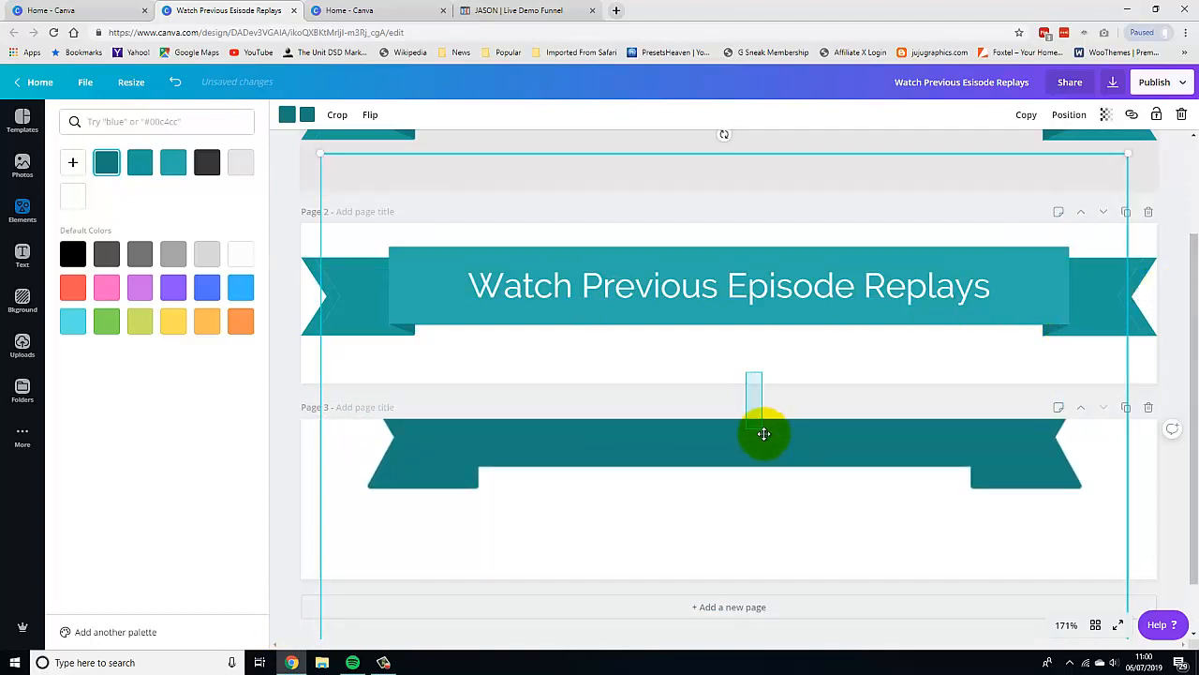
drag(785, 487, 788, 565)
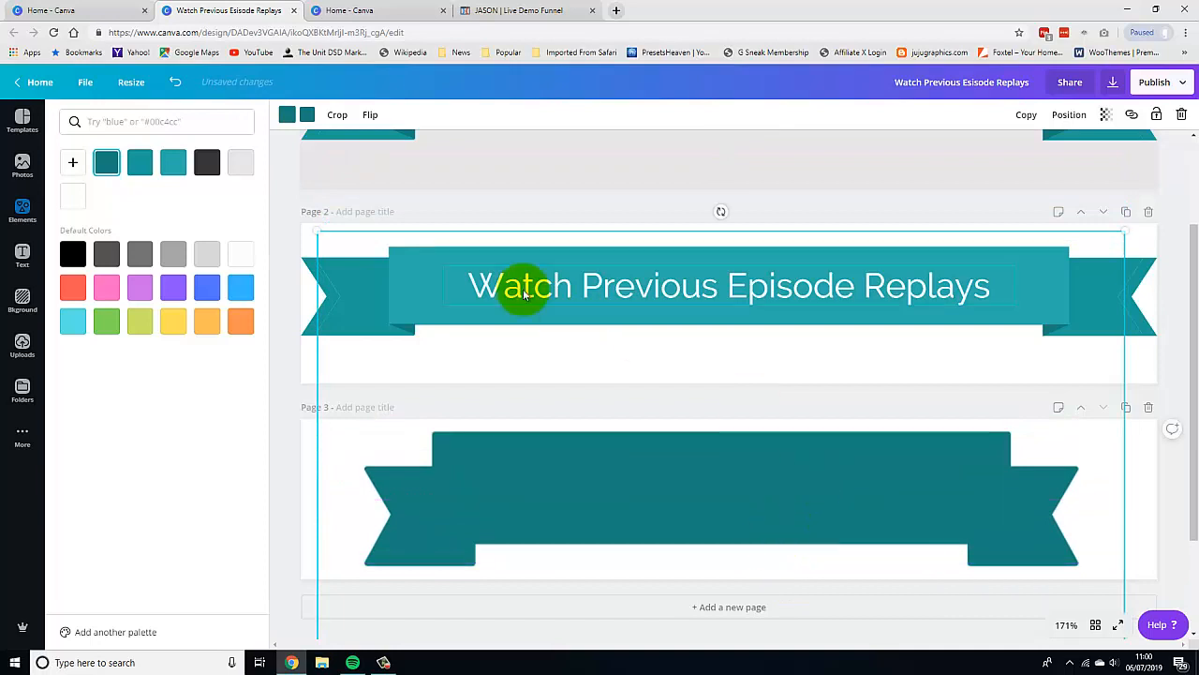
click(1182, 115)
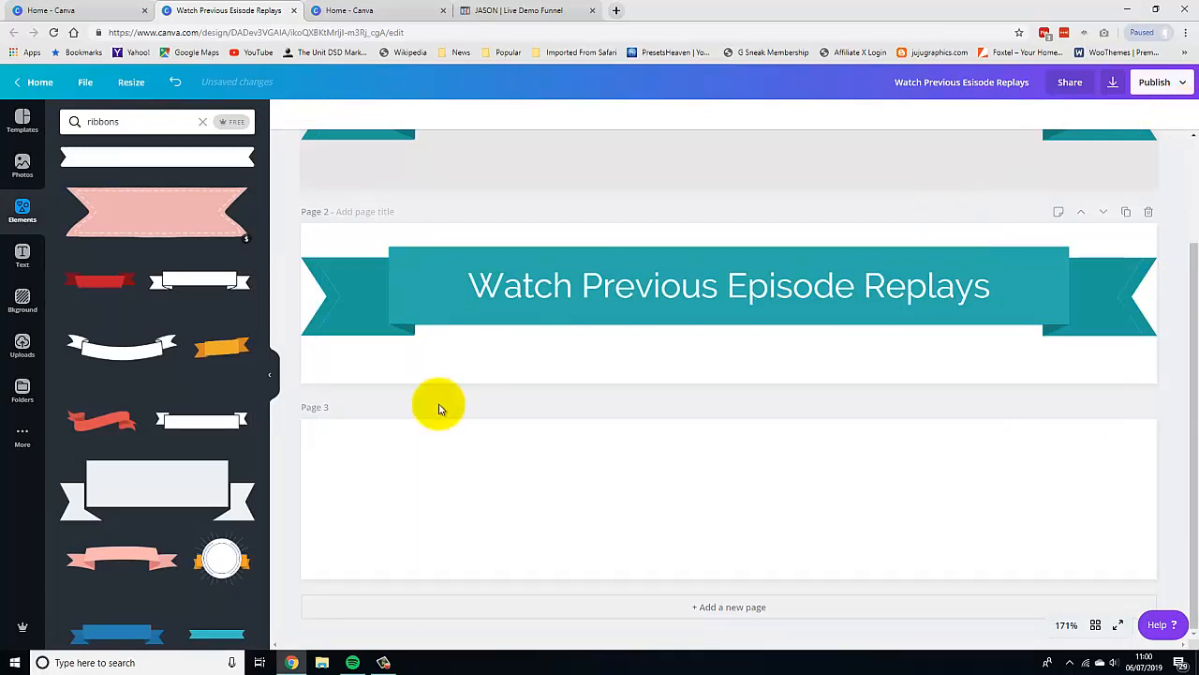
Add the teal folded ribbon element from the results onto page 3.
scroll(153, 465, down, 1)
scroll(157, 466, down, 10)
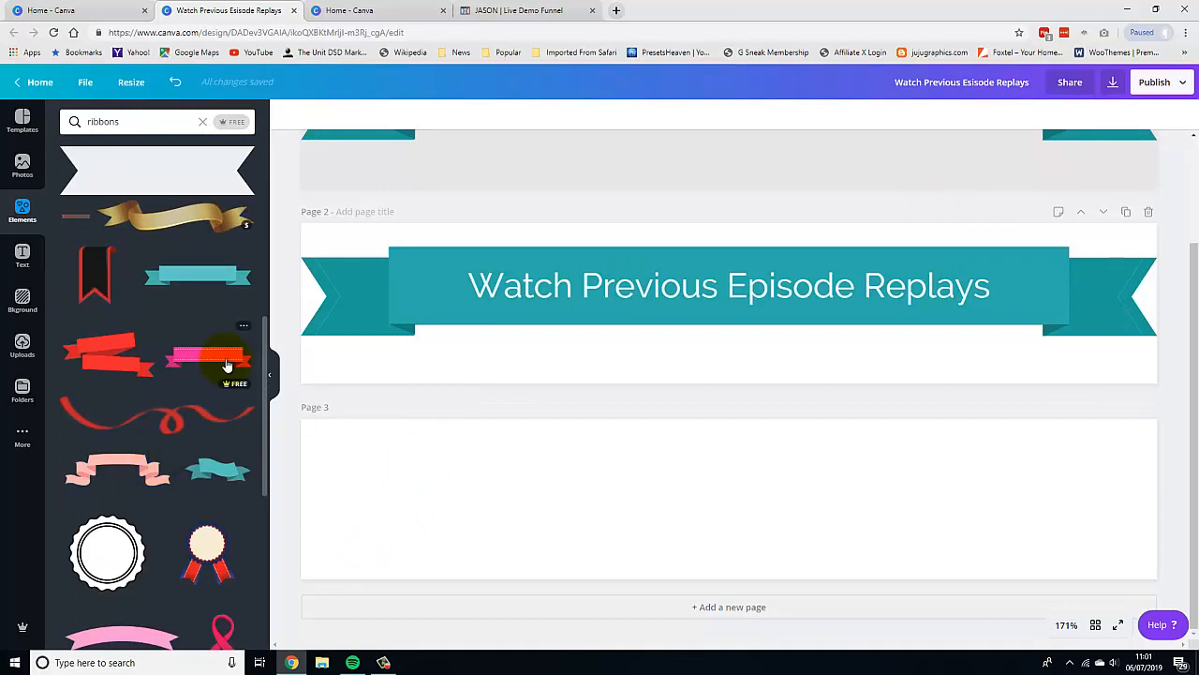
click(216, 280)
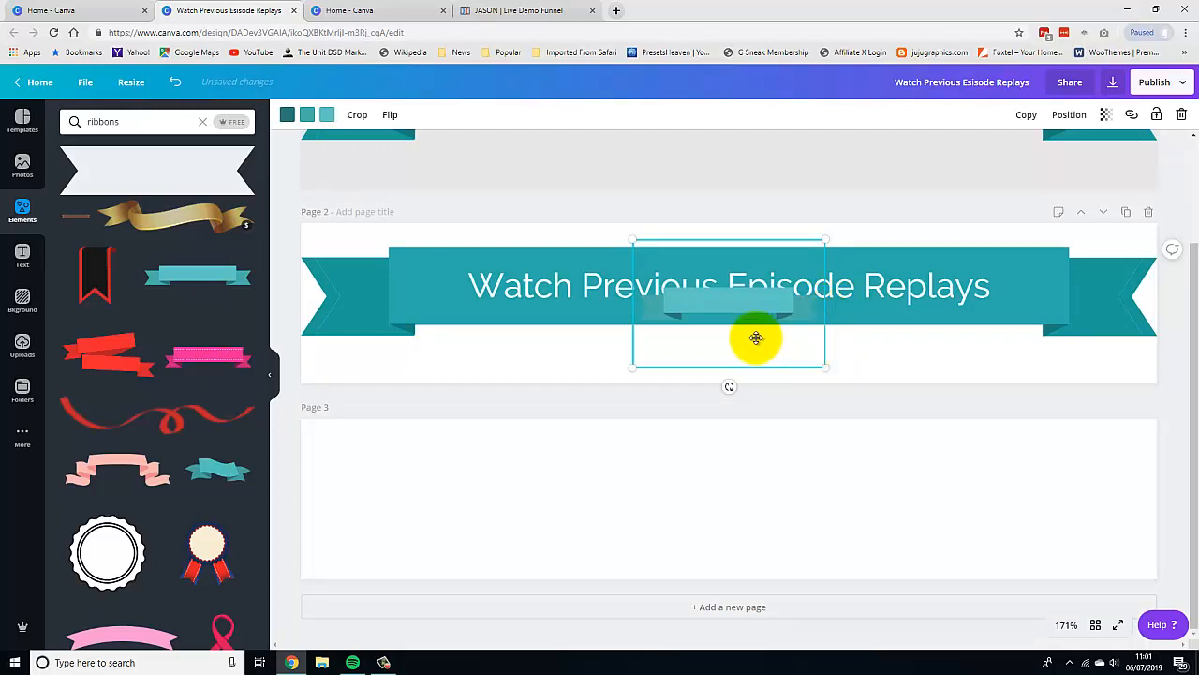
drag(753, 259, 709, 464)
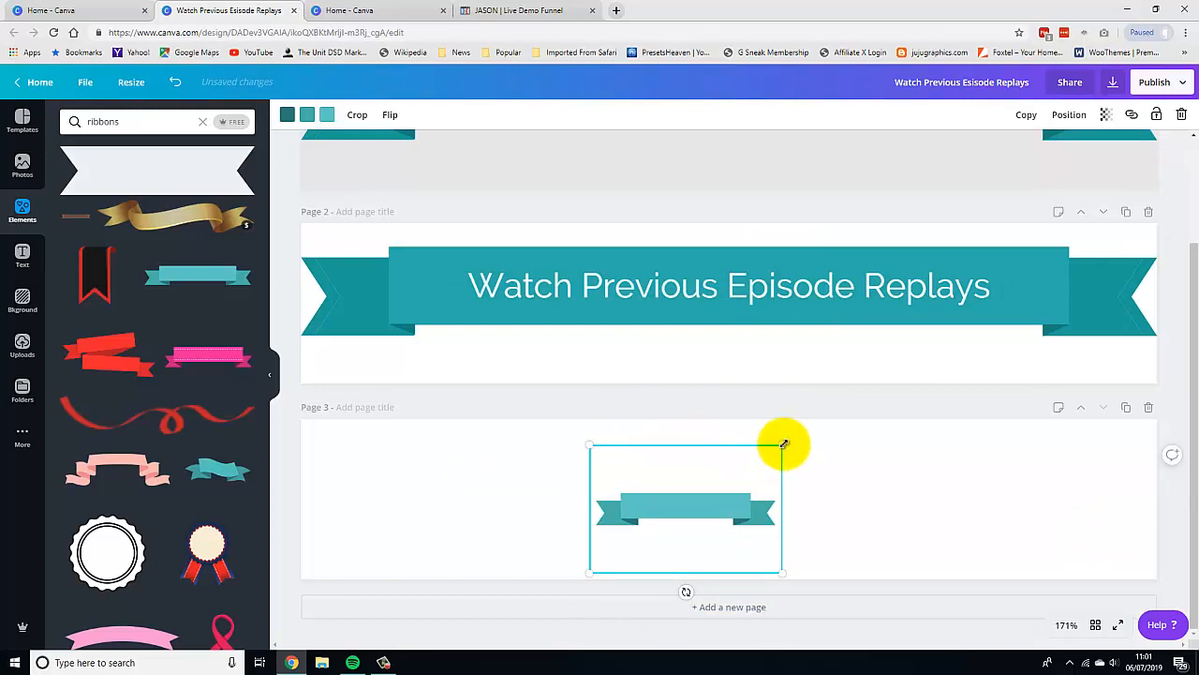
Enlarge the teal ribbon to the width of the page 2 banner, reposition it, then delete it.
drag(783, 443, 1191, 318)
drag(816, 544, 696, 611)
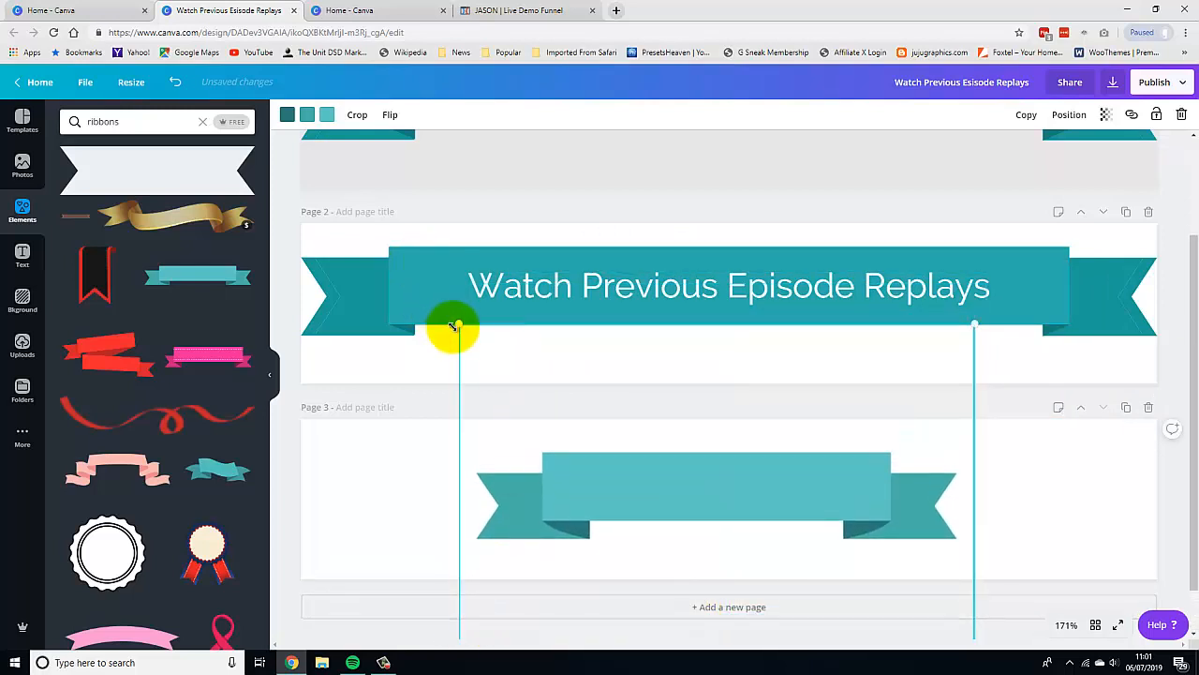
drag(459, 323, 272, 298)
drag(717, 479, 804, 528)
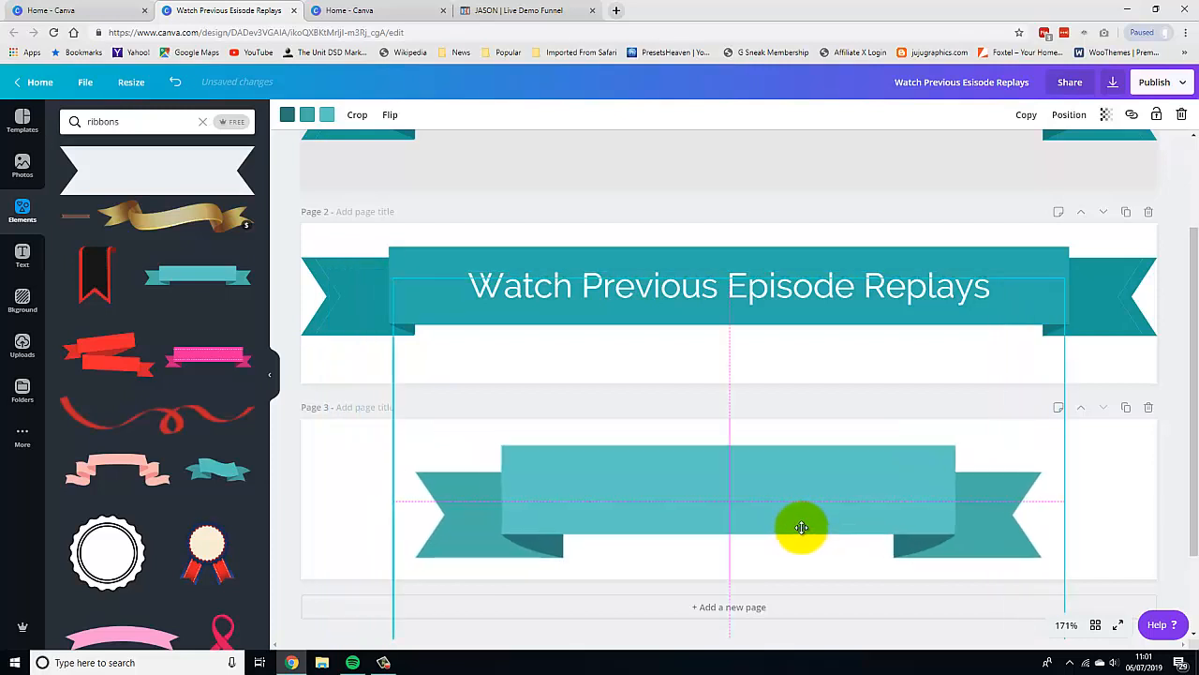
click(1182, 114)
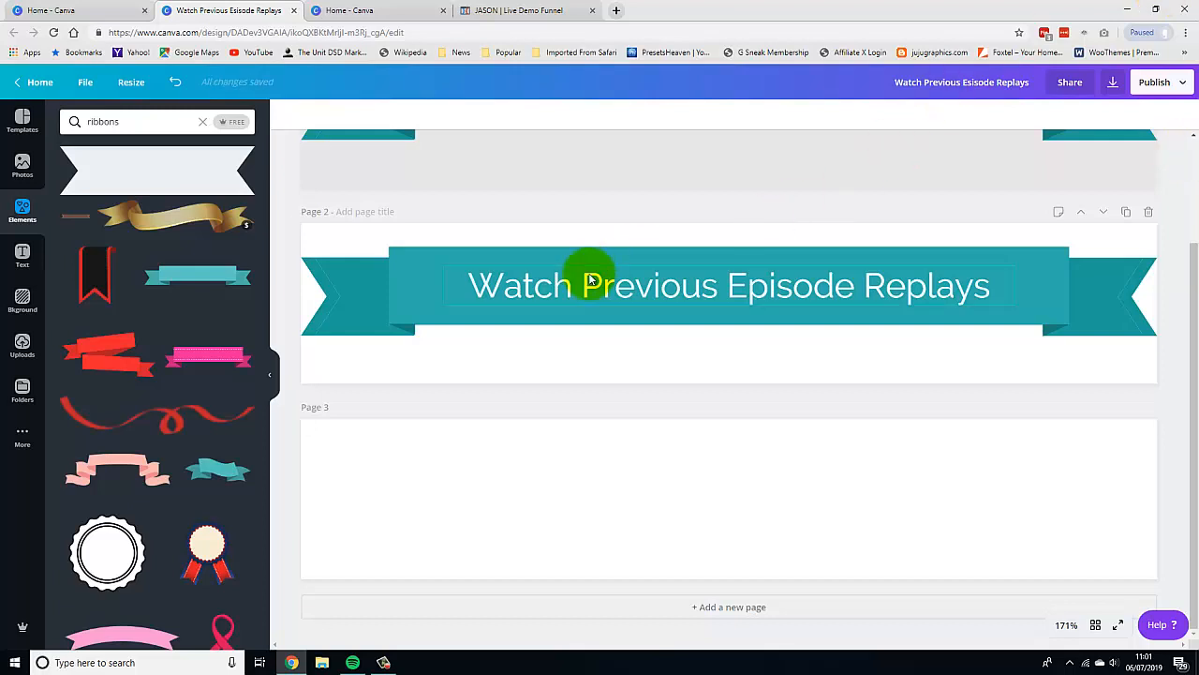
Search the elements panel for shapes.
drag(121, 120, 57, 124)
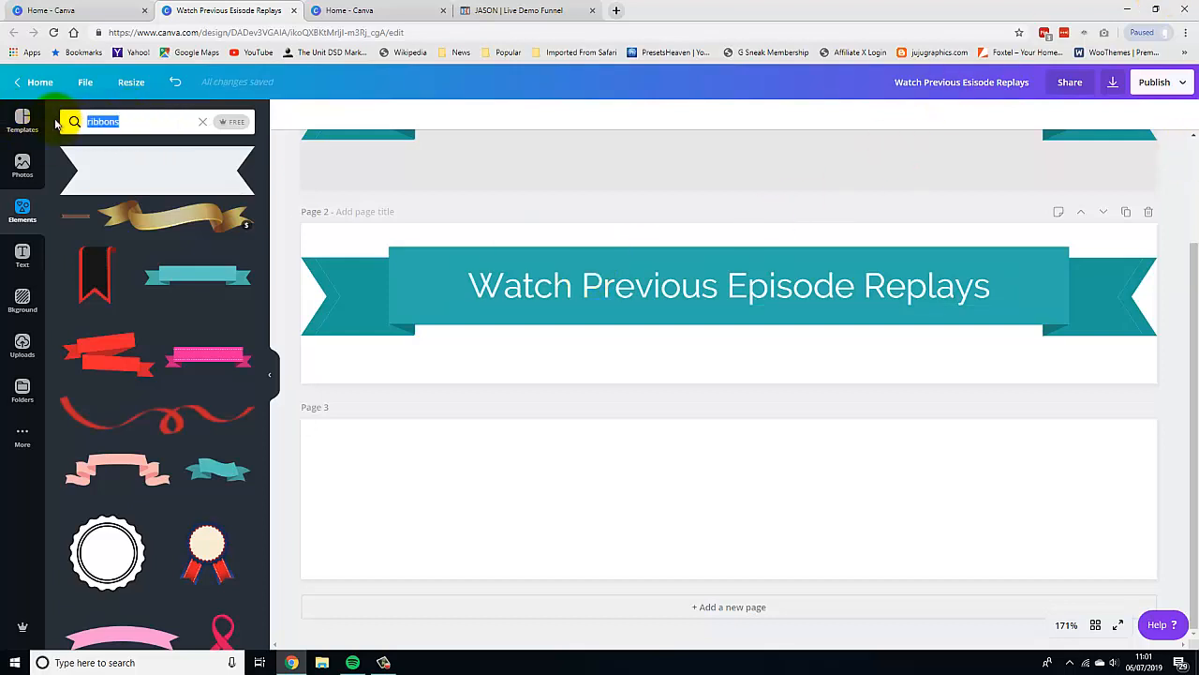
text(shpes)
key(BackSpace)
key(BackSpace)
key(BackSpace)
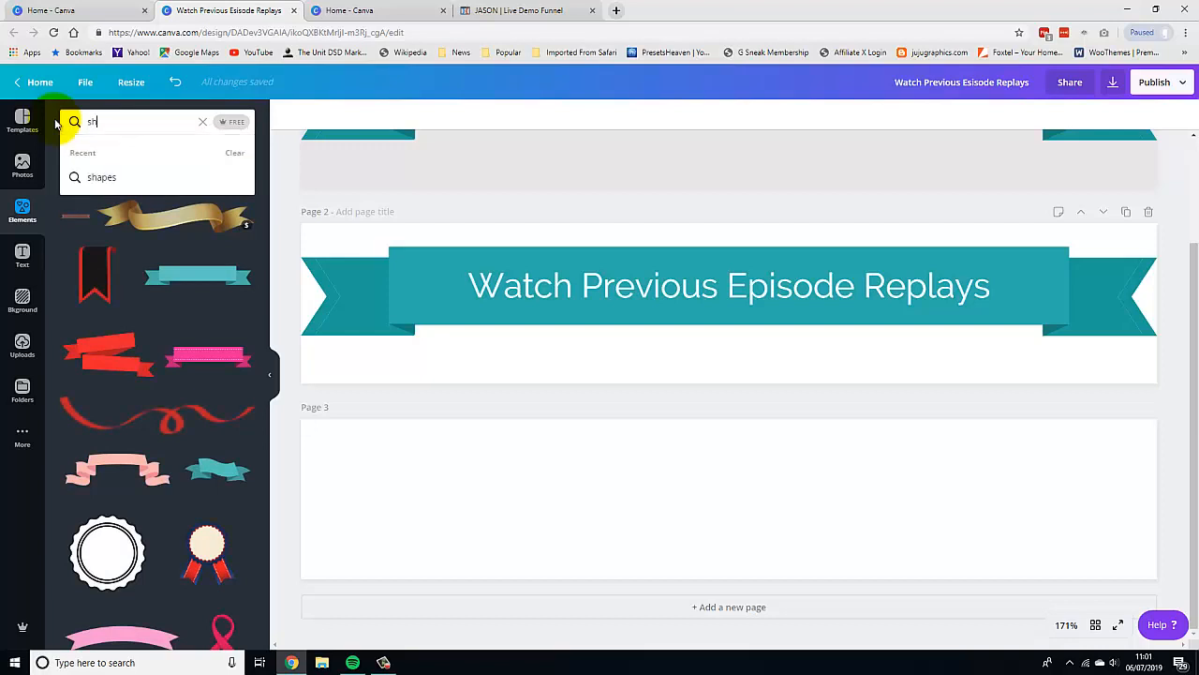
text(apes)
key(Return)
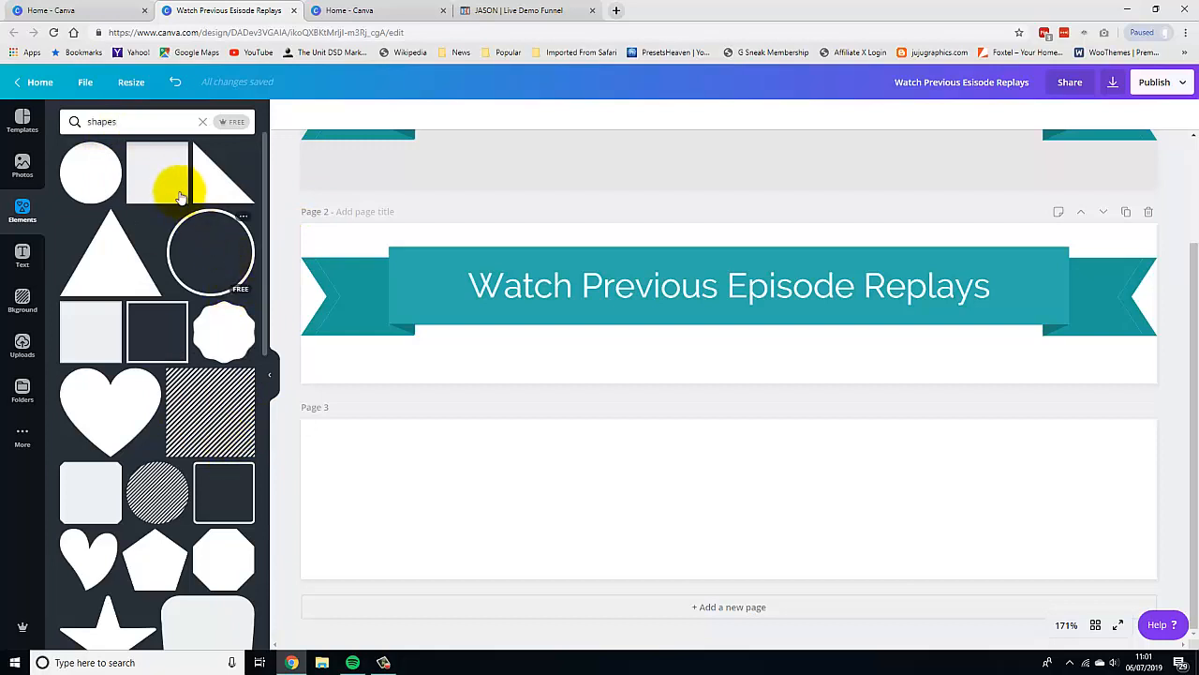
Add a square shape to page 3 and stretch it into a wide horizontal bar centred on the page.
click(140, 175)
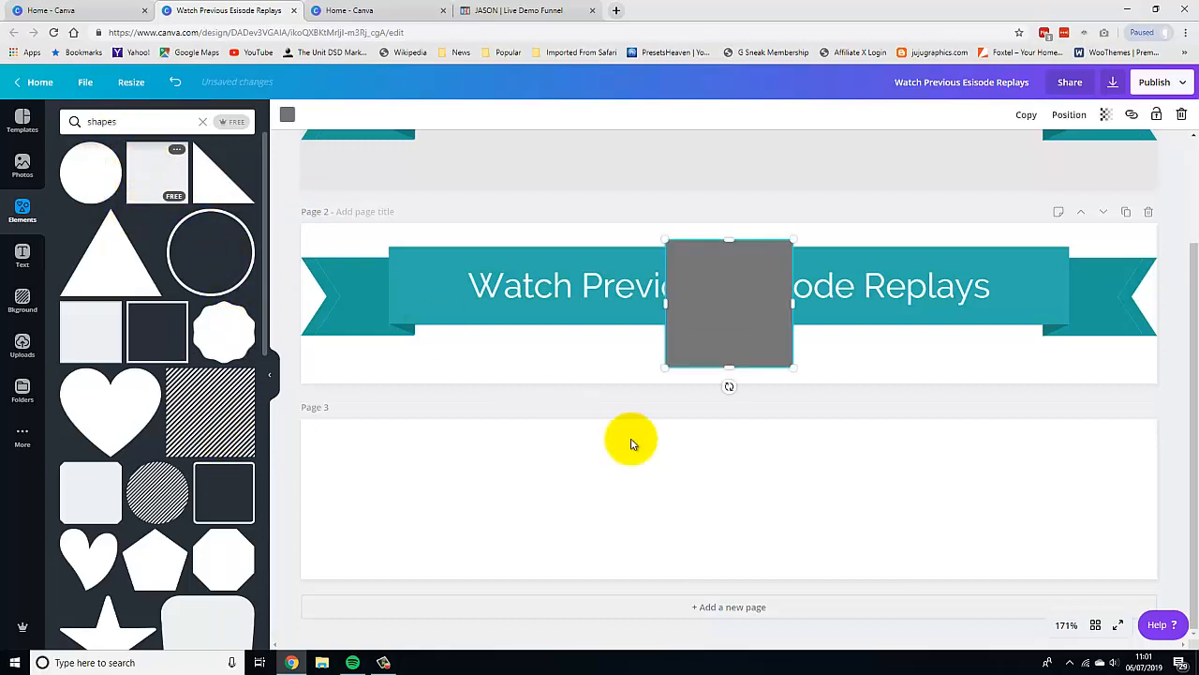
drag(698, 304, 685, 489)
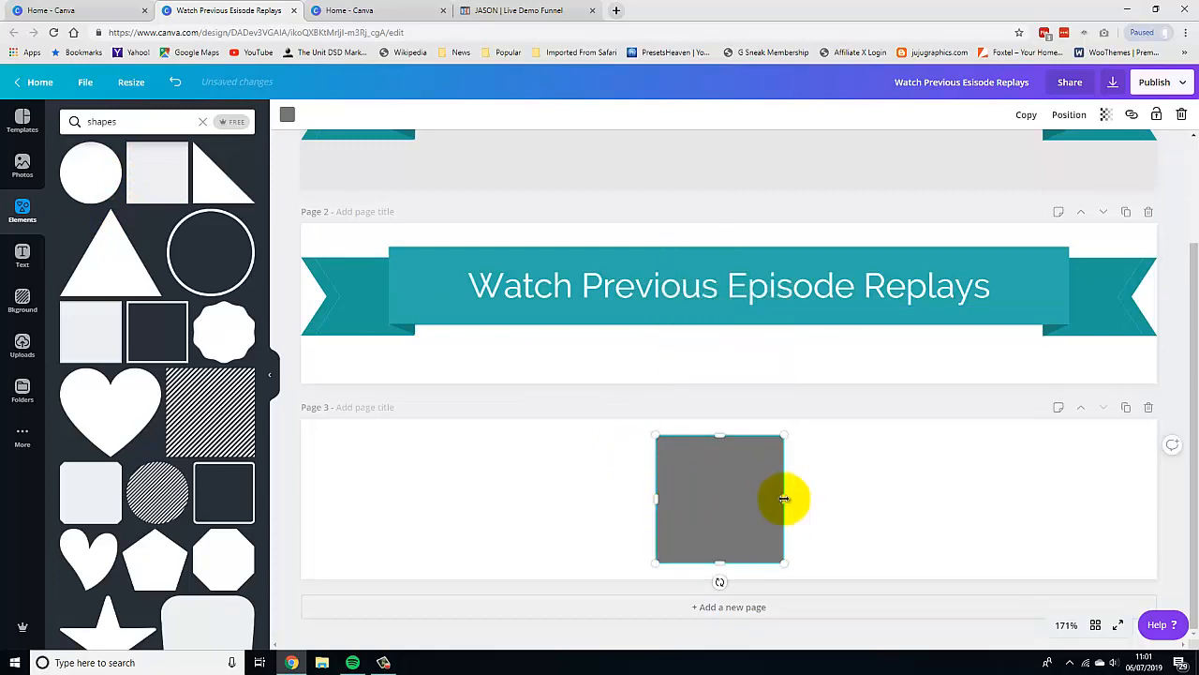
drag(782, 501, 1077, 497)
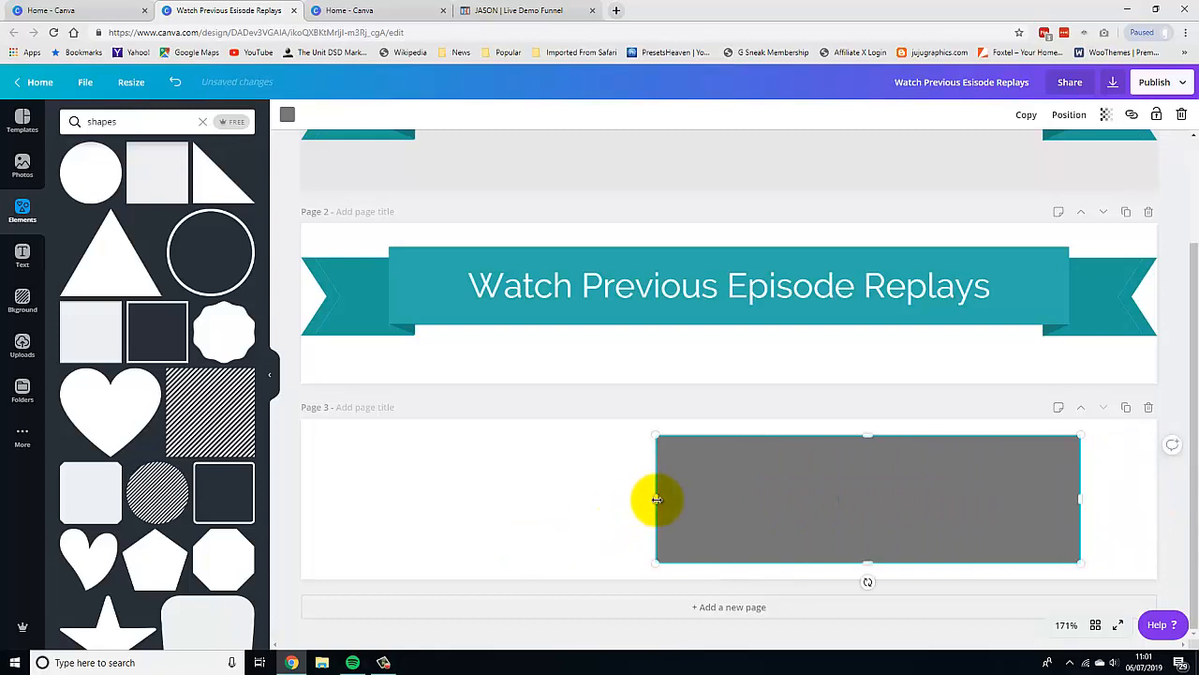
drag(657, 499, 403, 505)
drag(740, 439, 720, 495)
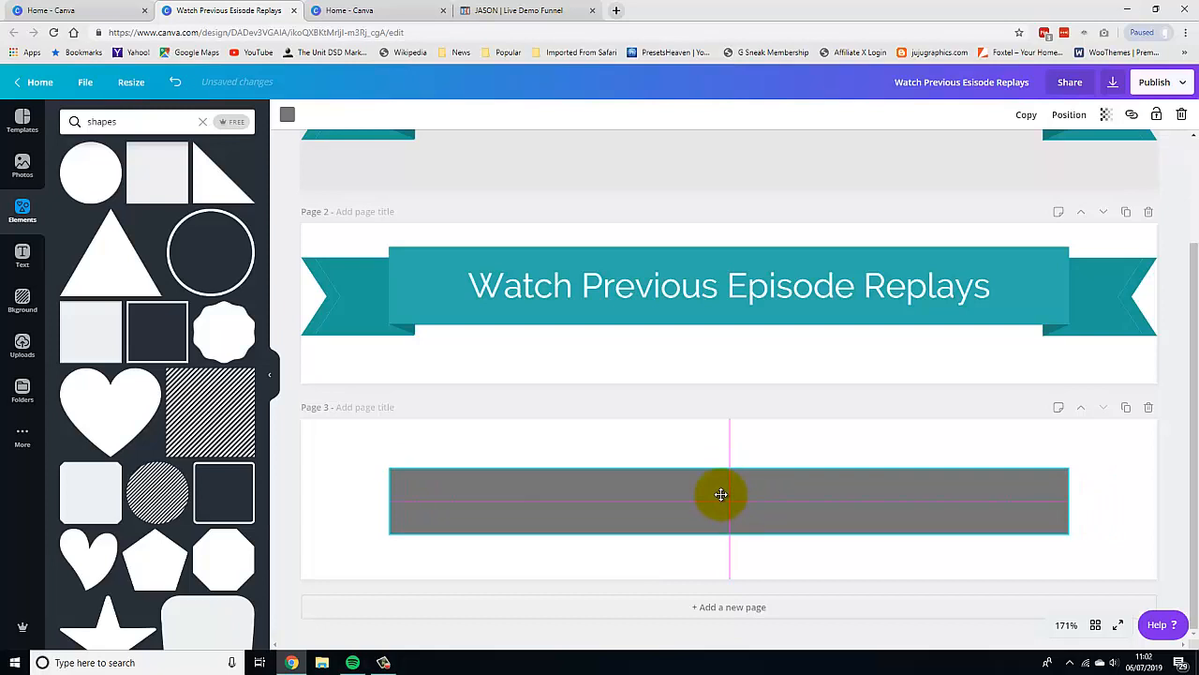
click(803, 429)
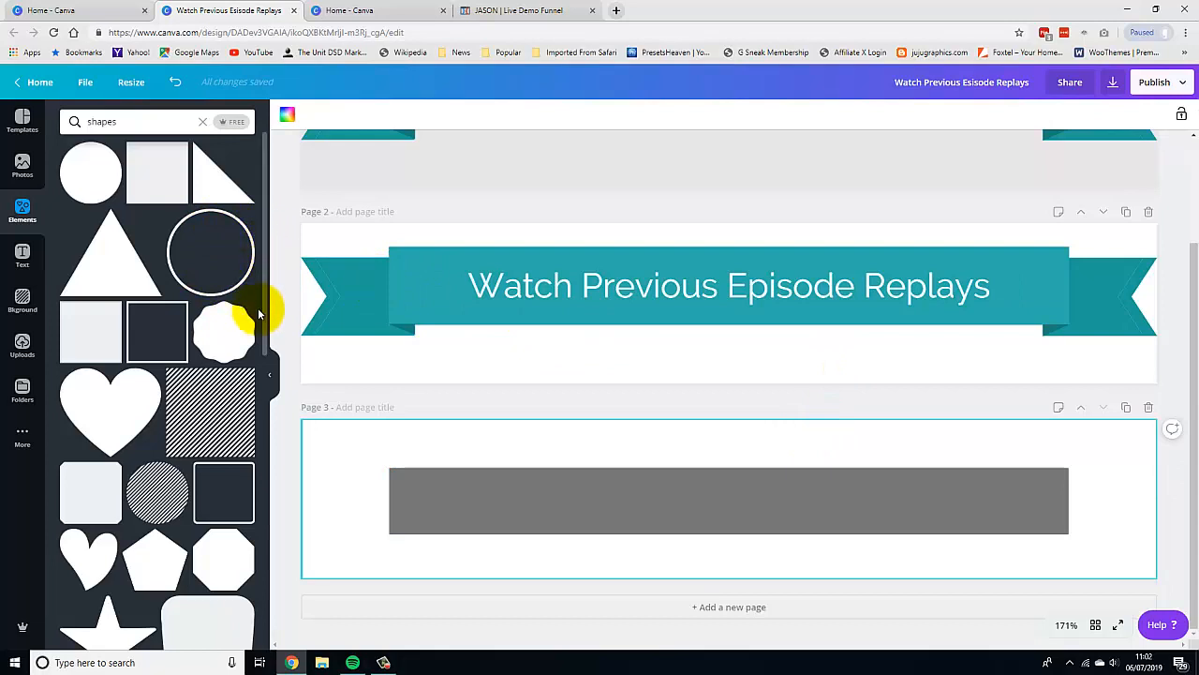
Add a notched banner-end shape, rotate it 90° and place it, smaller, at the left end of the bar.
scroll(249, 402, down, 7)
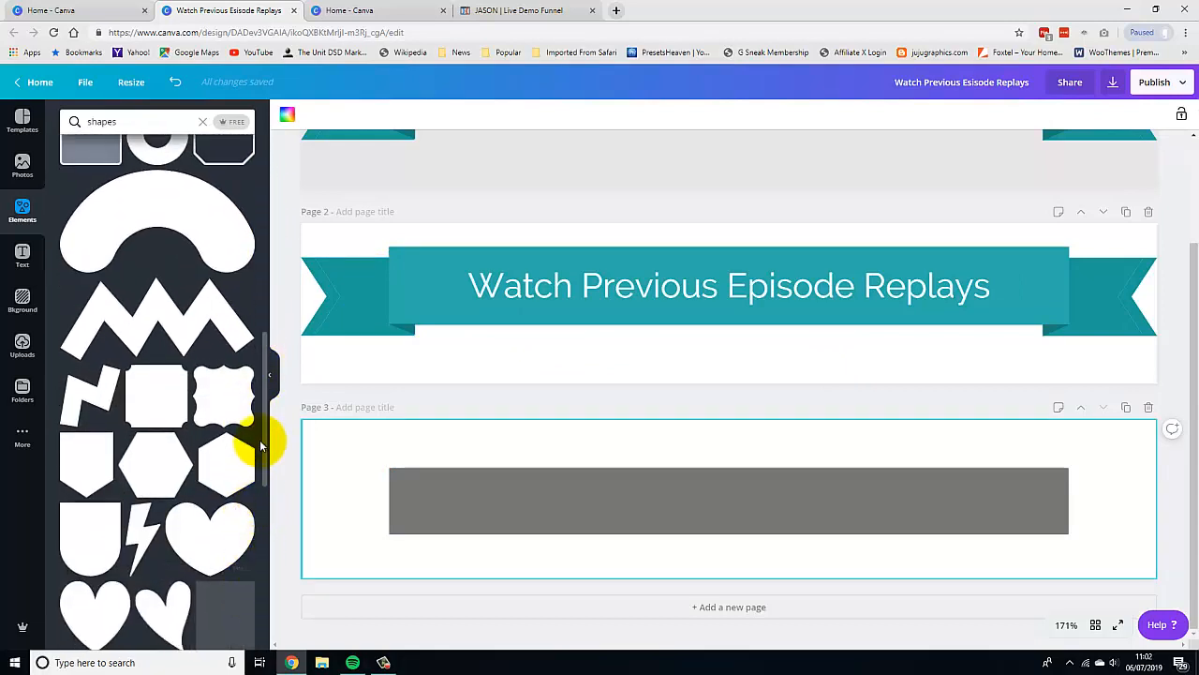
scroll(255, 488, down, 1)
scroll(257, 506, down, 4)
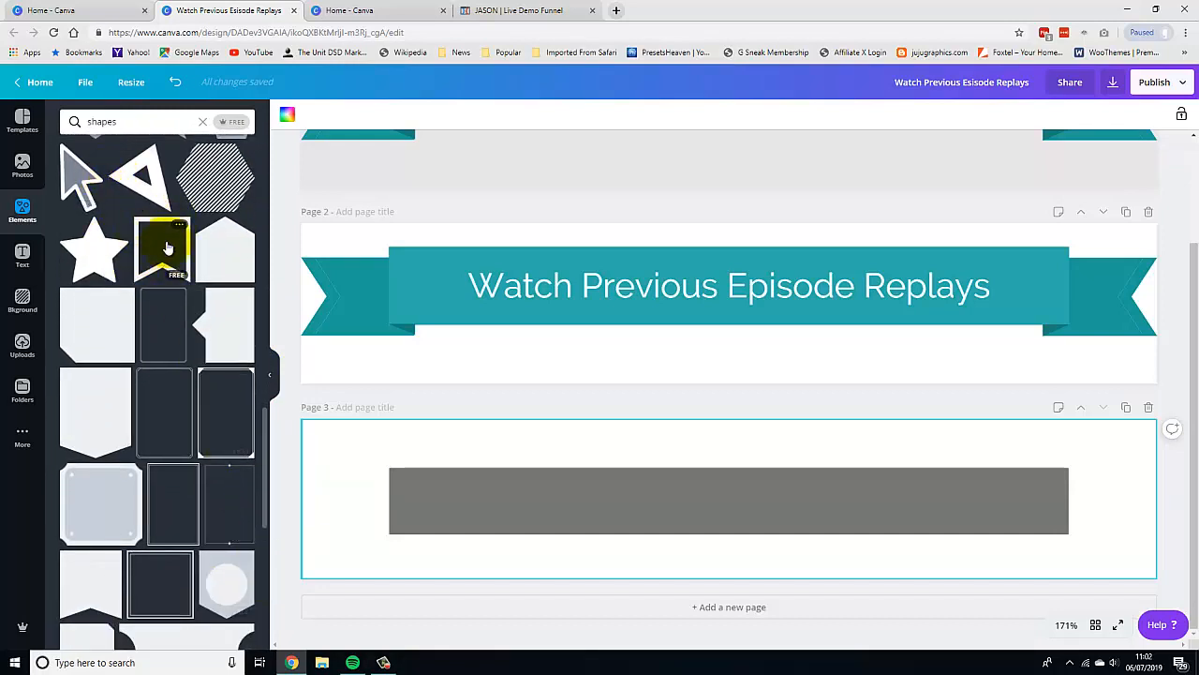
scroll(265, 443, down, 4)
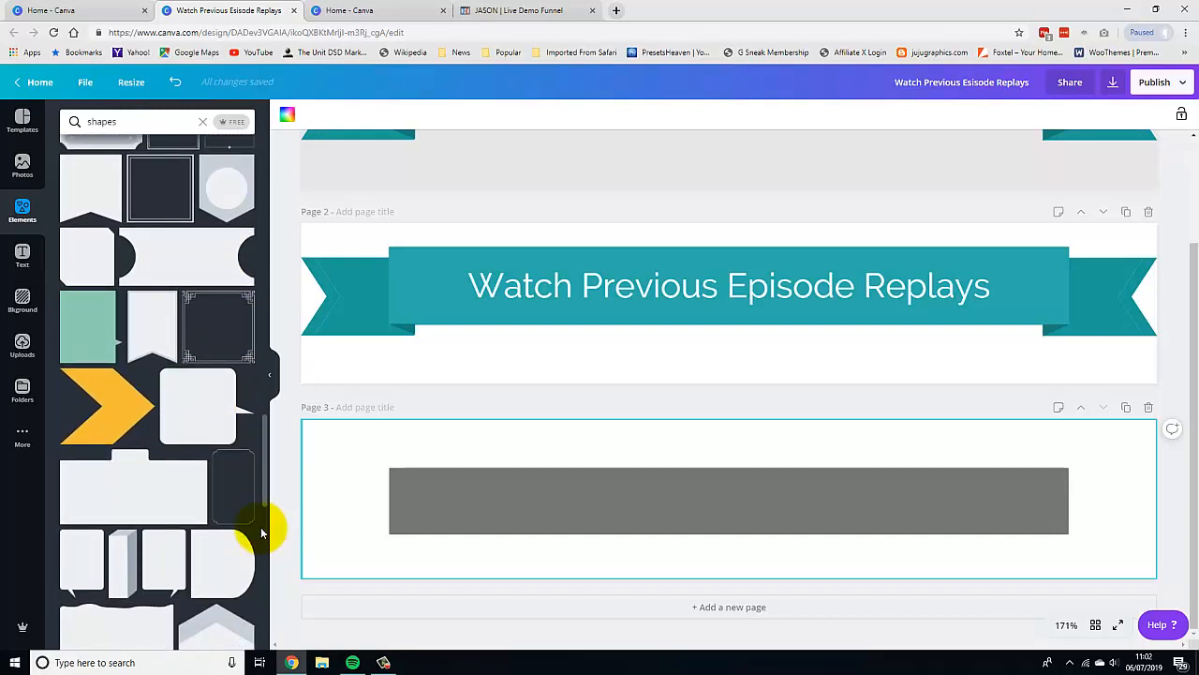
click(158, 321)
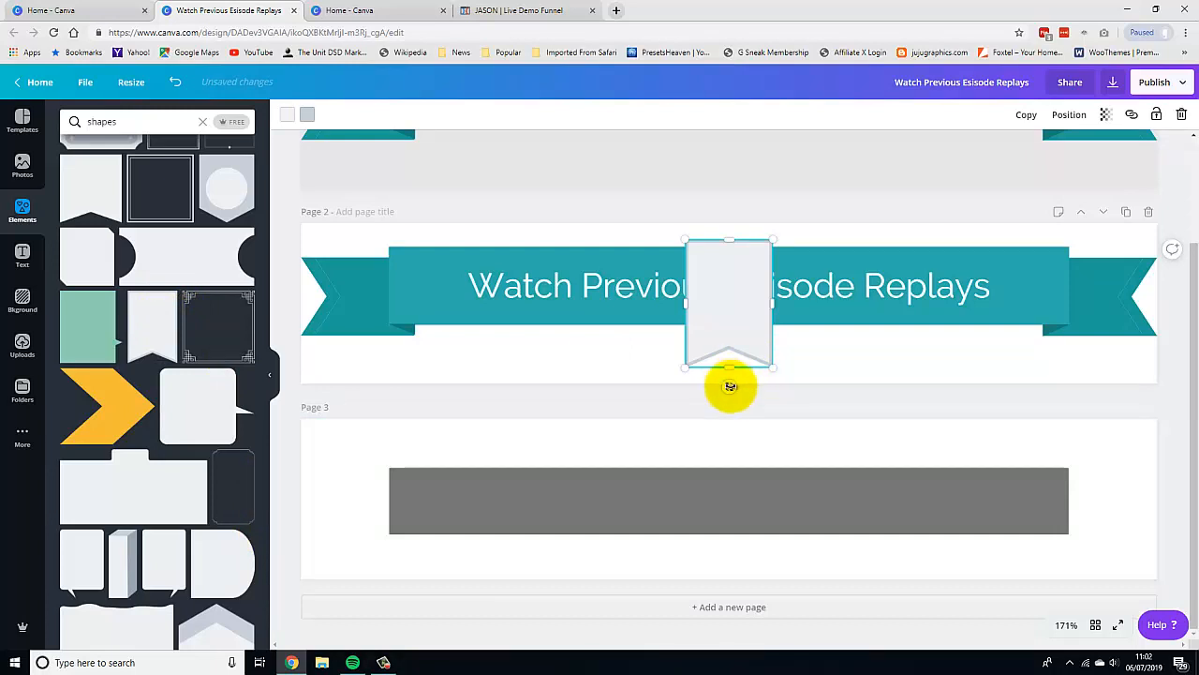
drag(730, 386, 584, 300)
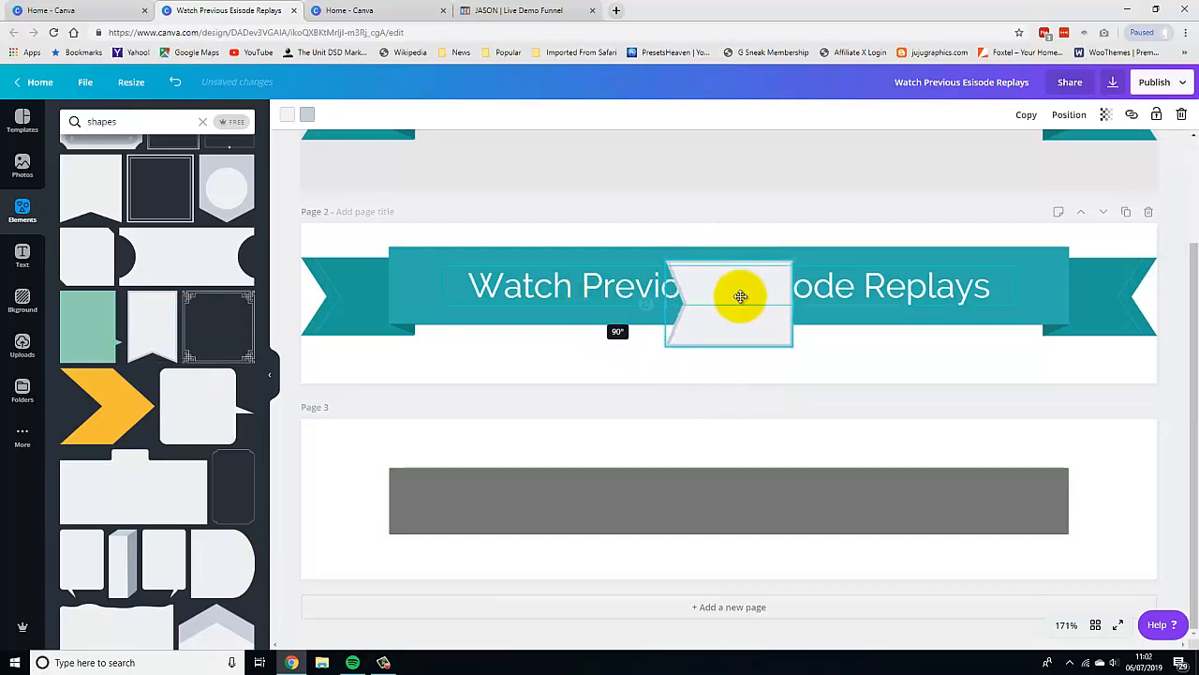
drag(740, 296, 410, 484)
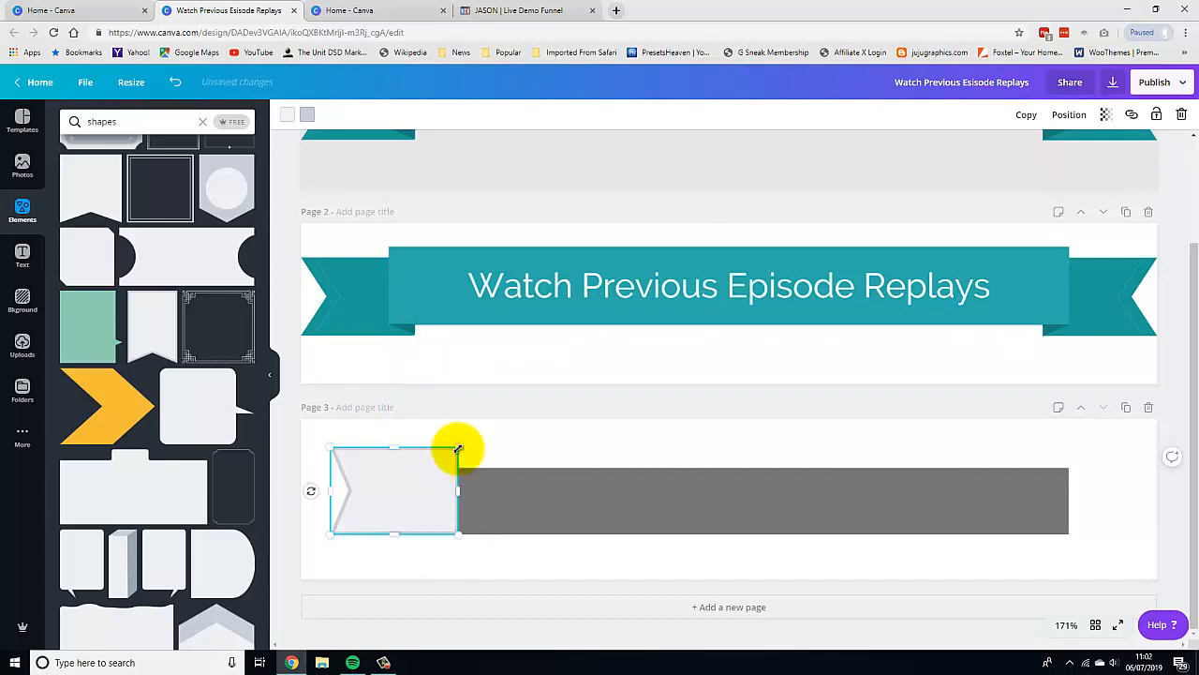
drag(458, 448, 386, 501)
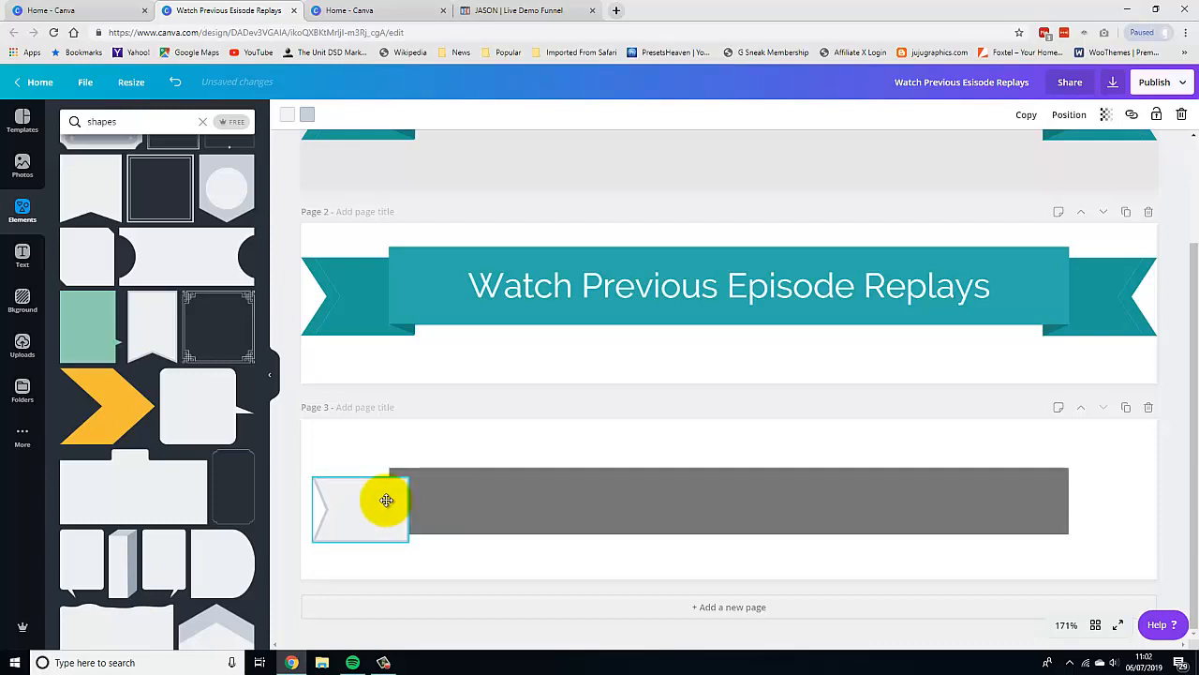
click(451, 560)
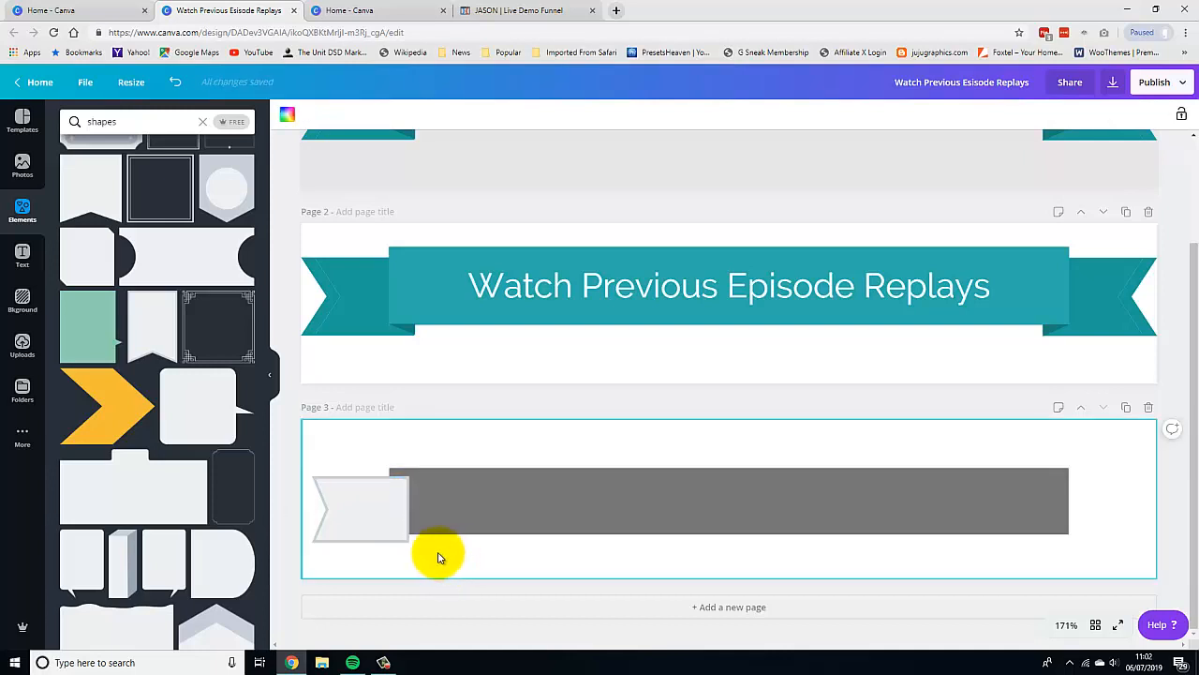
Send the left banner end backward so it sits behind the bar.
click(352, 508)
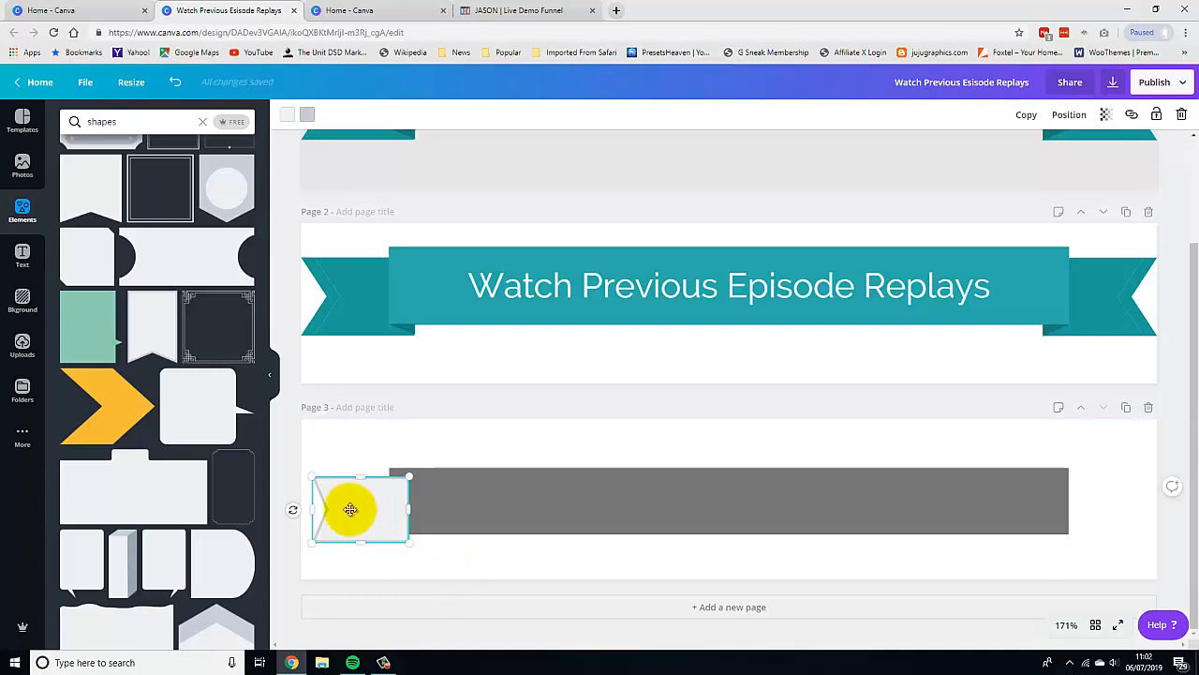
click(1077, 116)
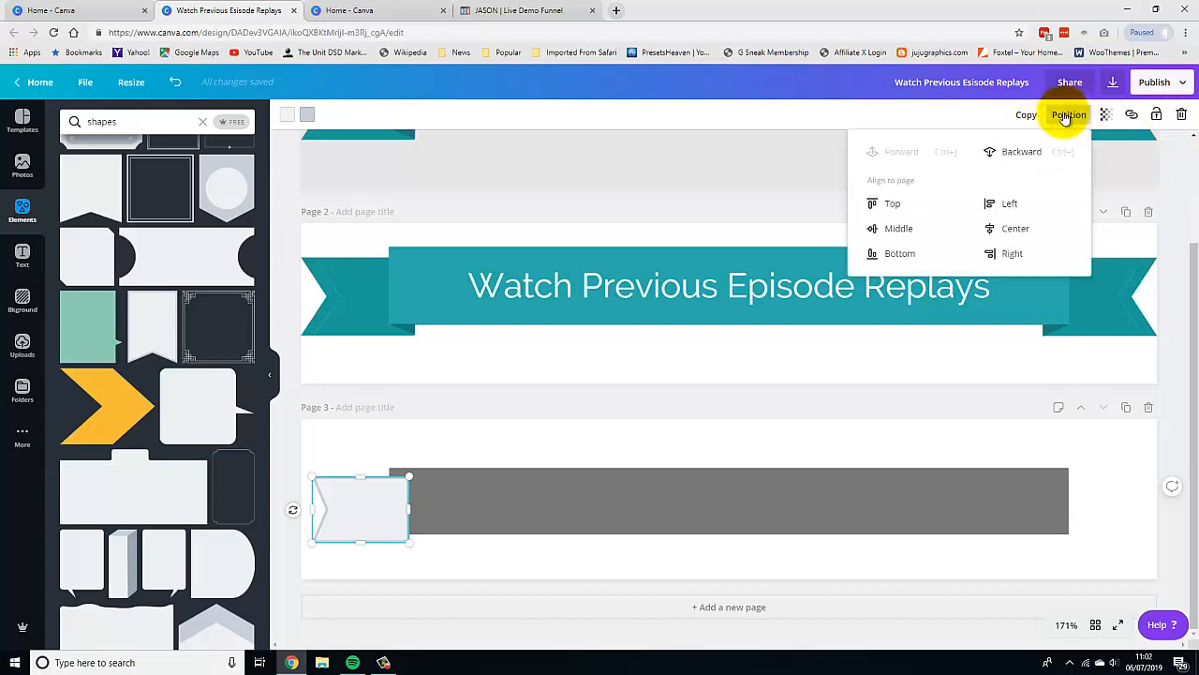
click(1021, 152)
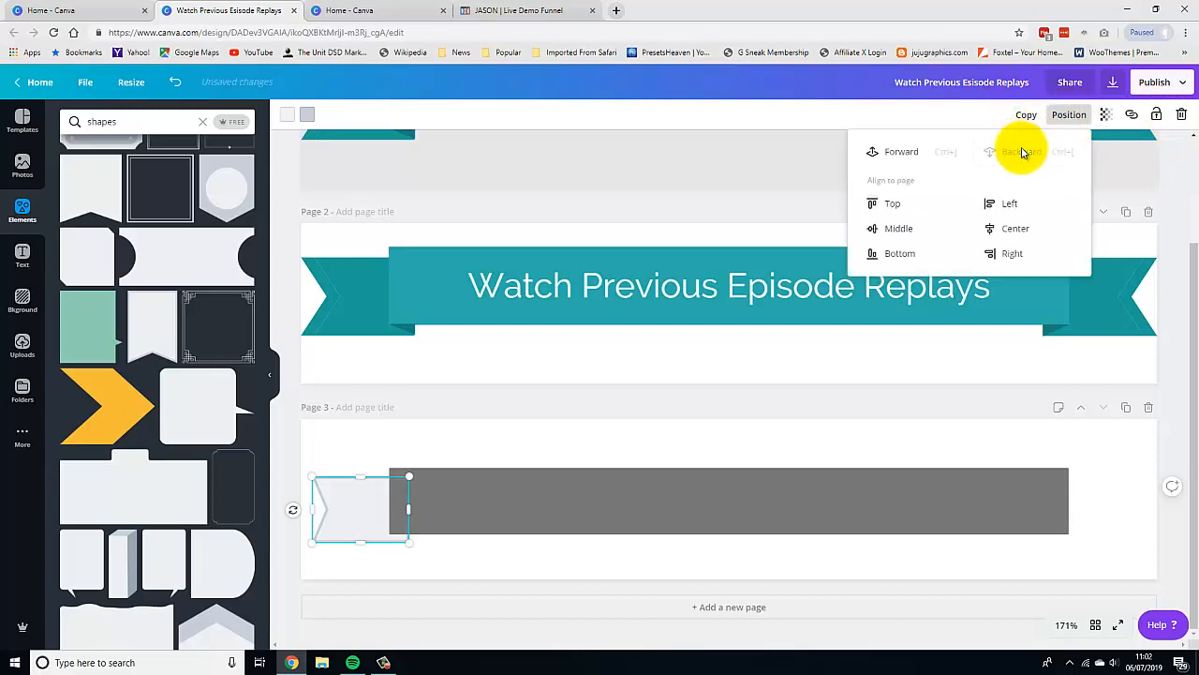
click(521, 555)
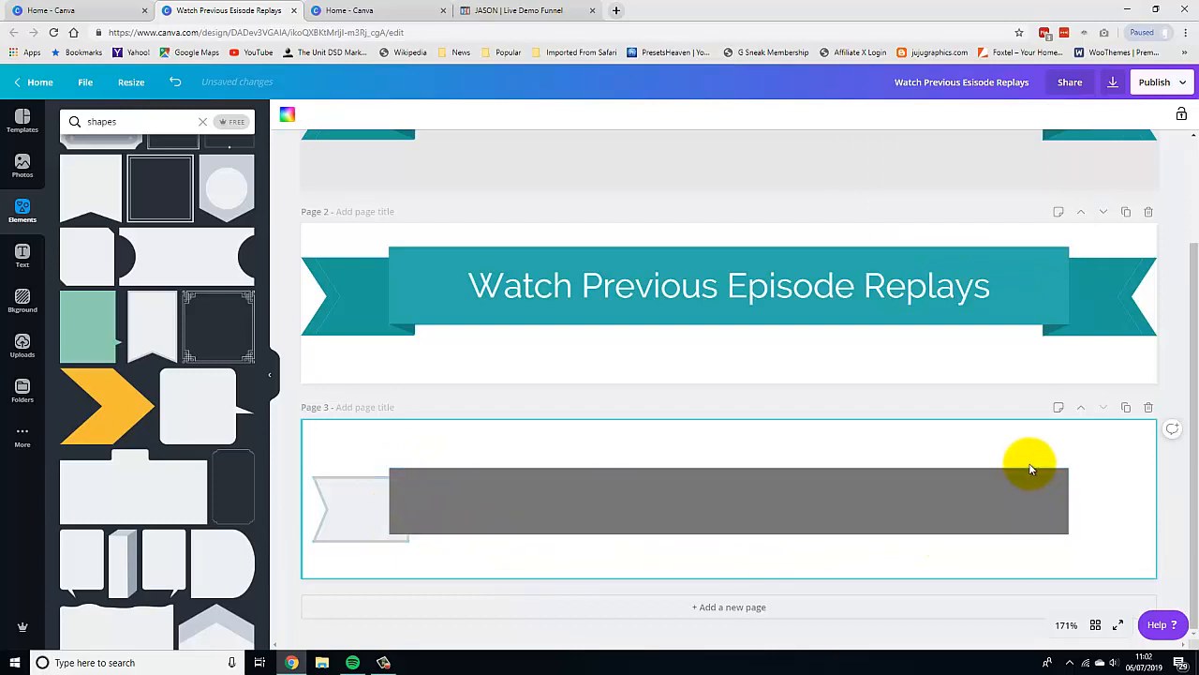
Duplicate the banner end, rotate the copy to face the other way and place it at the bar's right end.
click(349, 492)
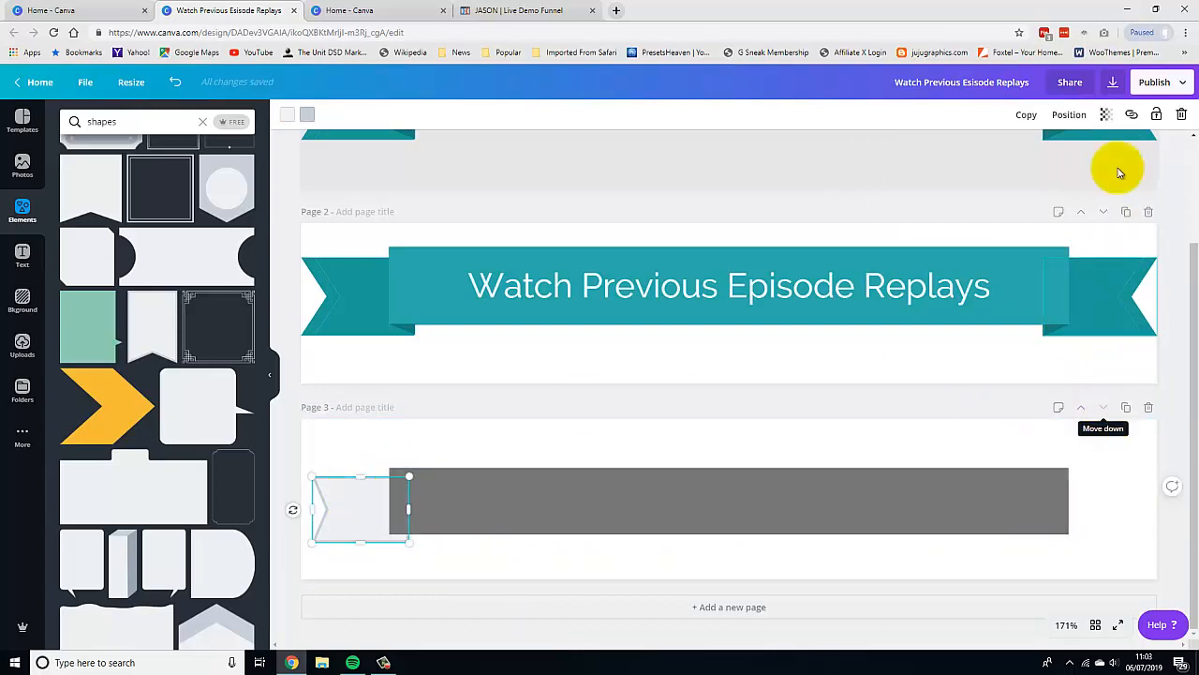
click(1025, 117)
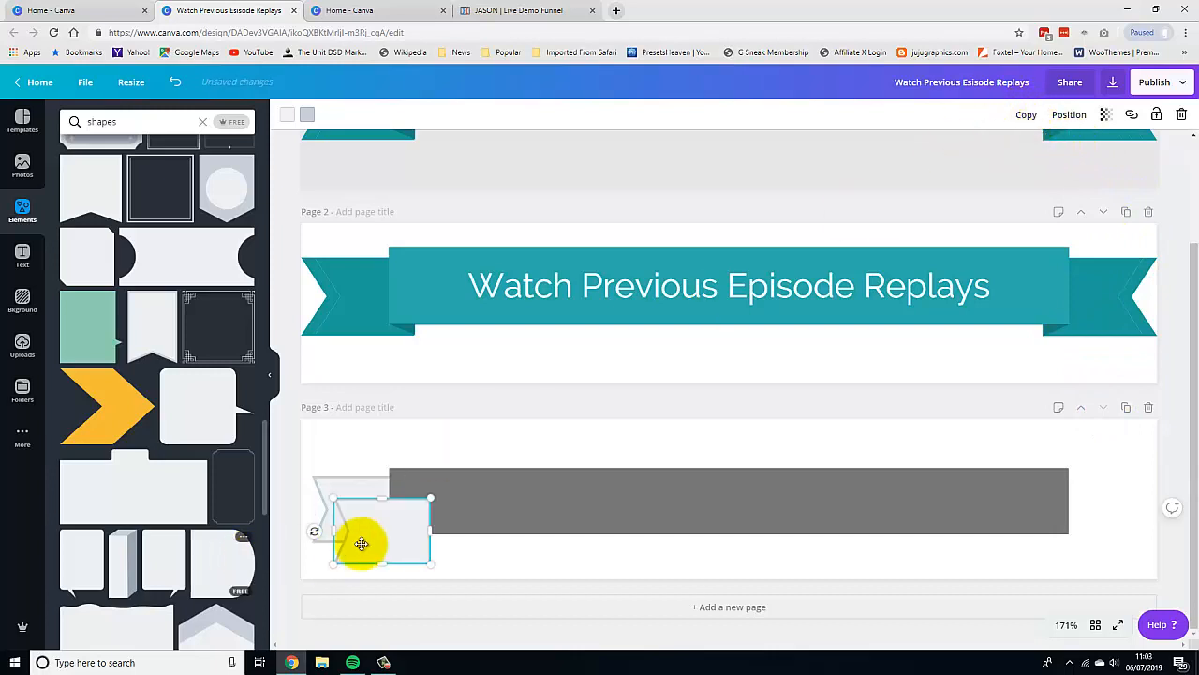
drag(404, 527, 503, 535)
drag(645, 509, 844, 490)
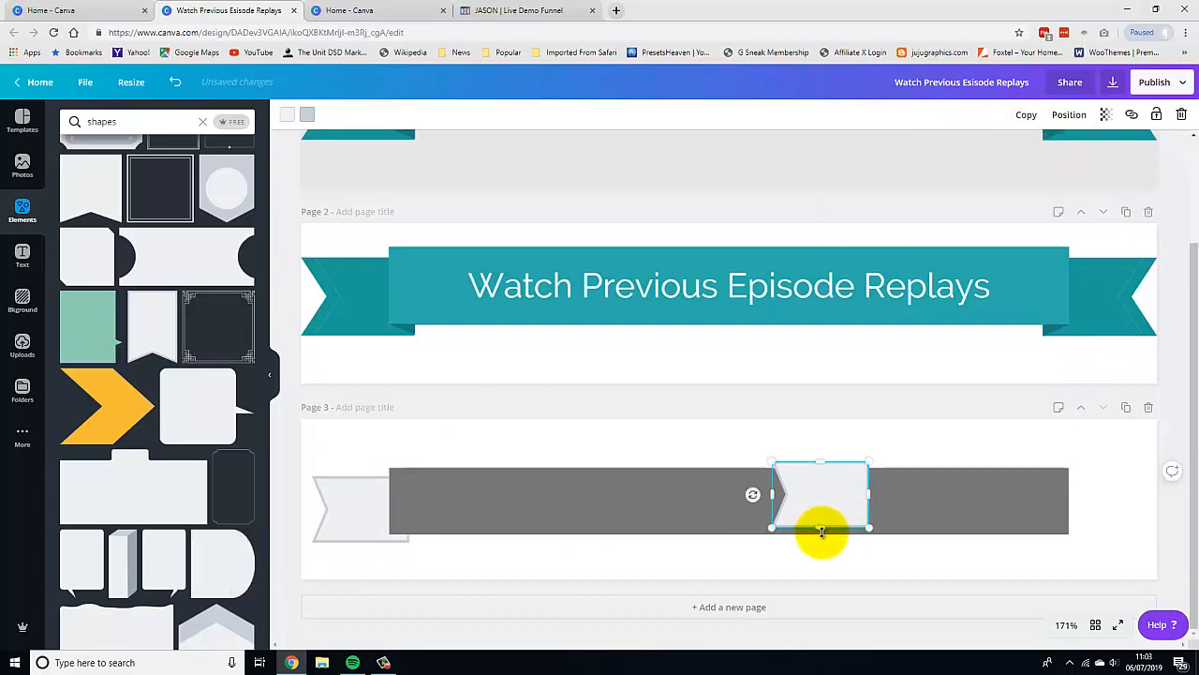
drag(752, 492, 915, 492)
drag(832, 493, 1095, 503)
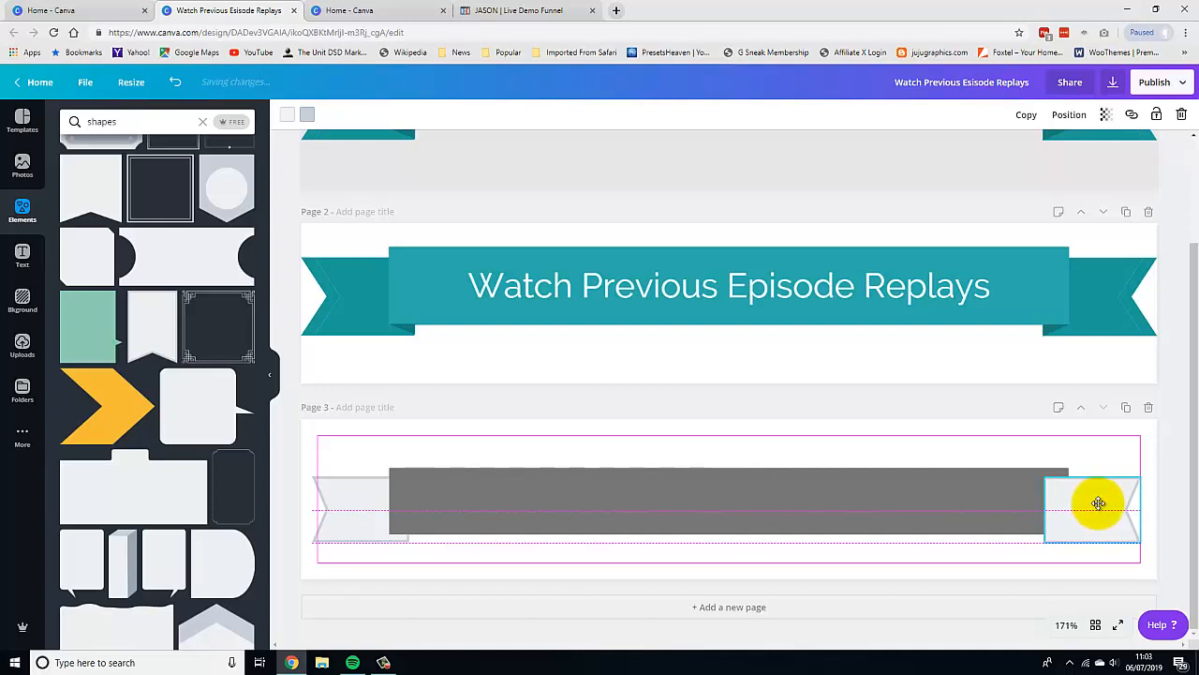
drag(1099, 504, 1100, 503)
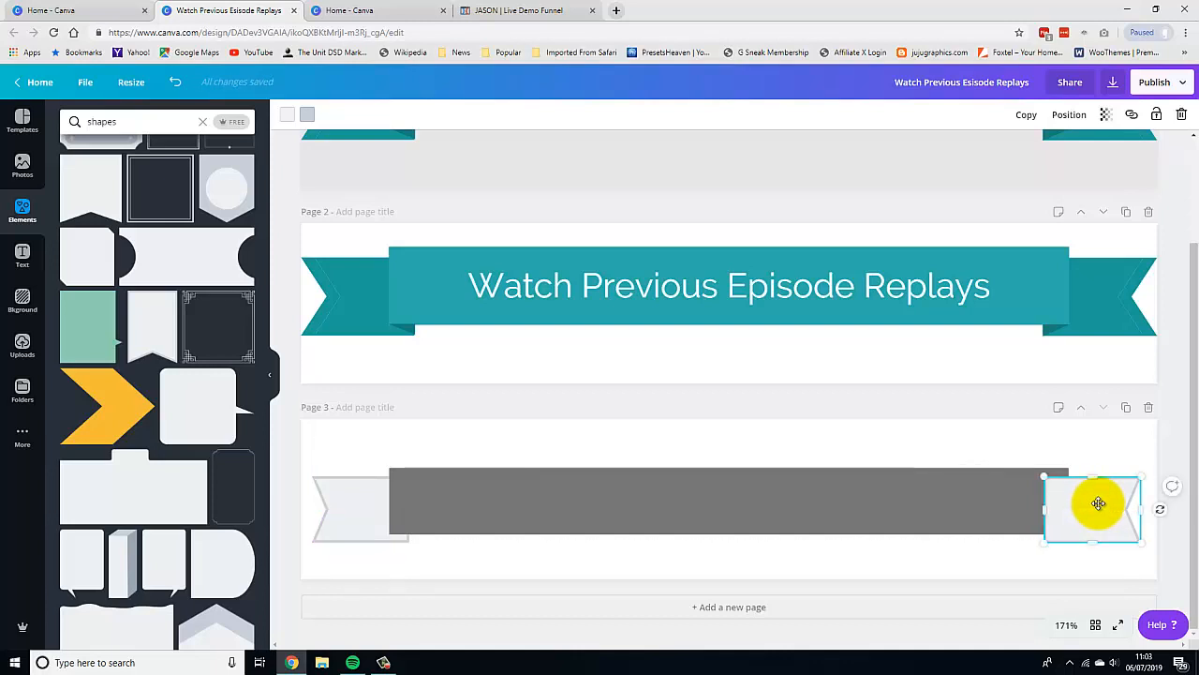
Move the right banner end backward behind the bar.
click(1066, 114)
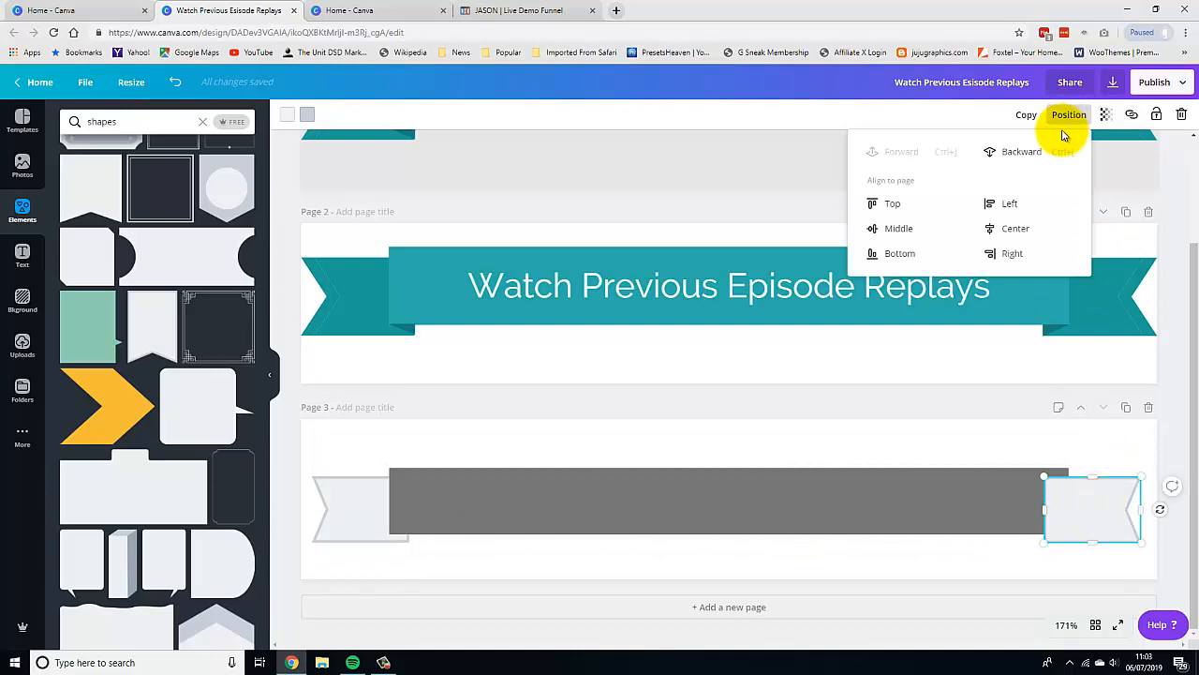
click(1022, 153)
click(1109, 442)
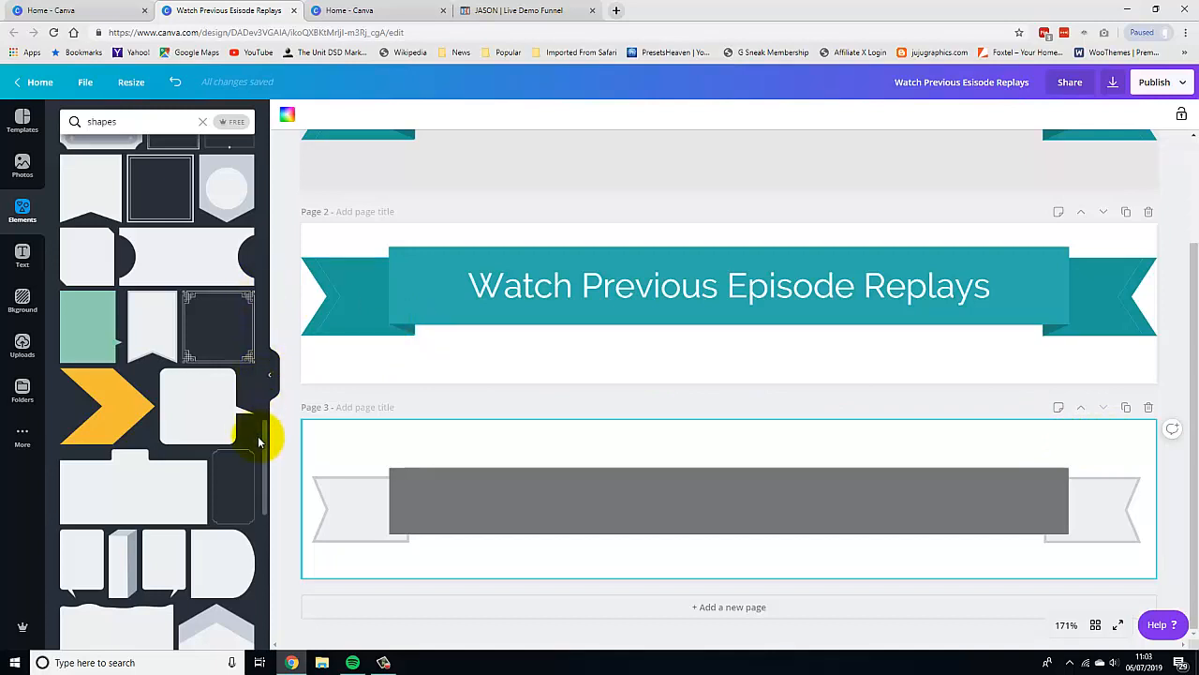
Add a right-triangle shape onto page 3 over the bar's left part and rotate it.
drag(265, 442, 256, 557)
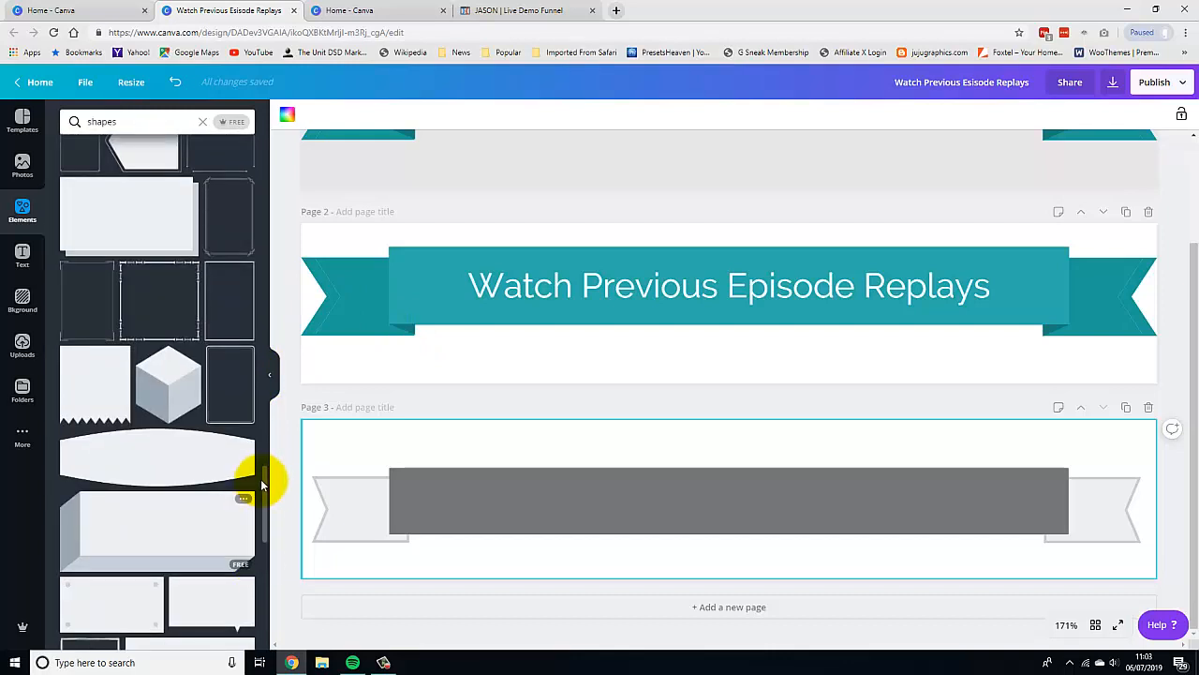
drag(263, 497, 276, 147)
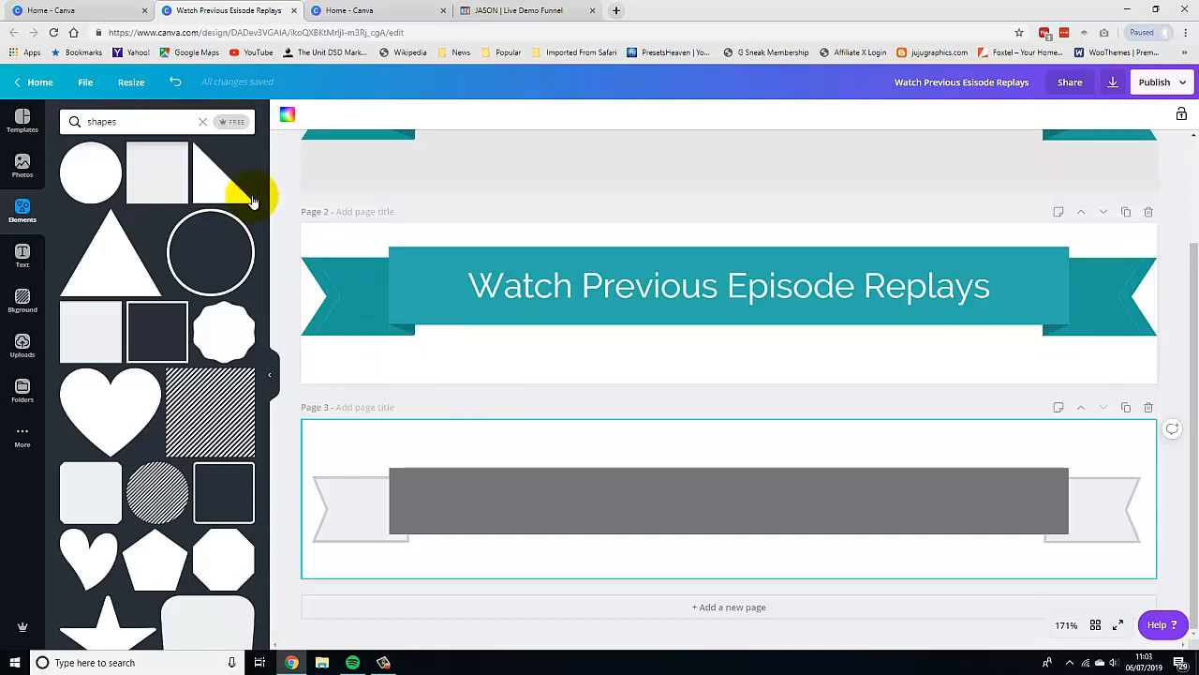
drag(209, 188, 420, 476)
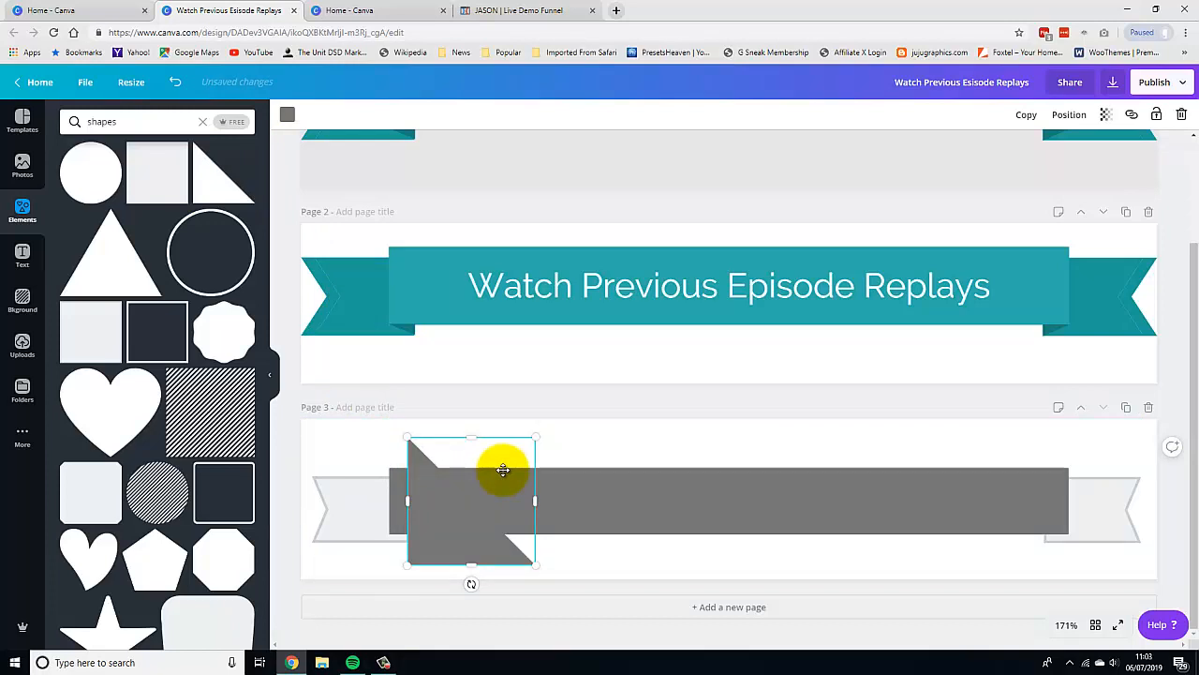
drag(471, 584, 474, 404)
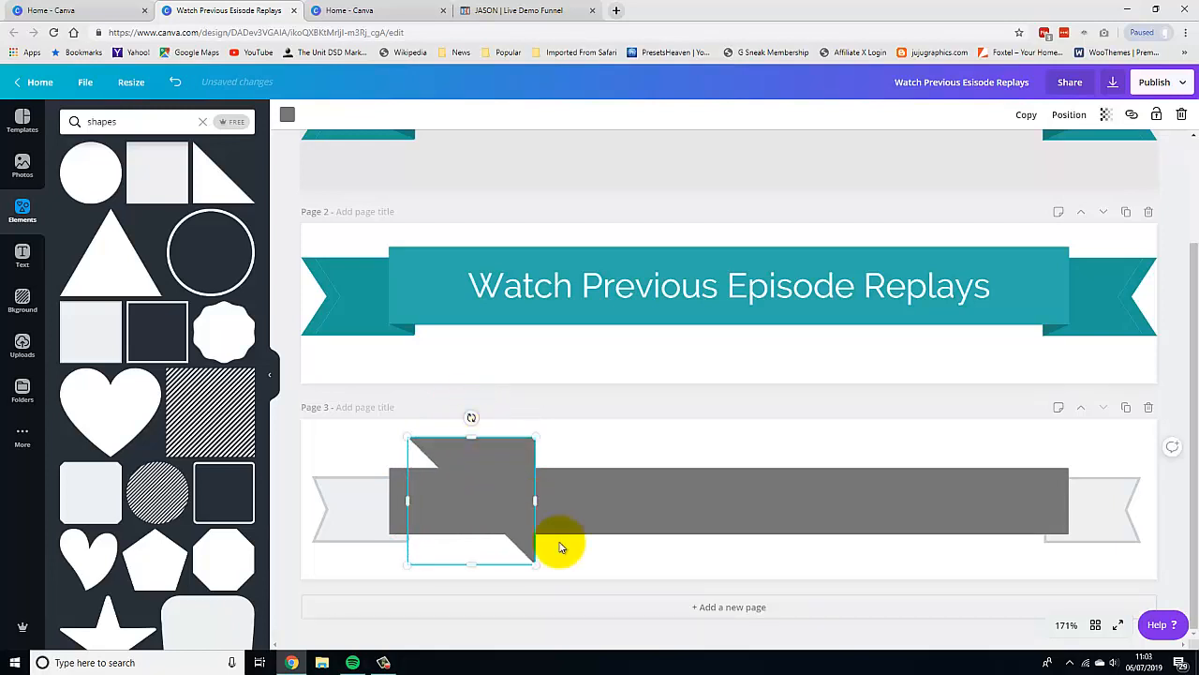
Recolour the bar with the teal palette colour.
click(639, 529)
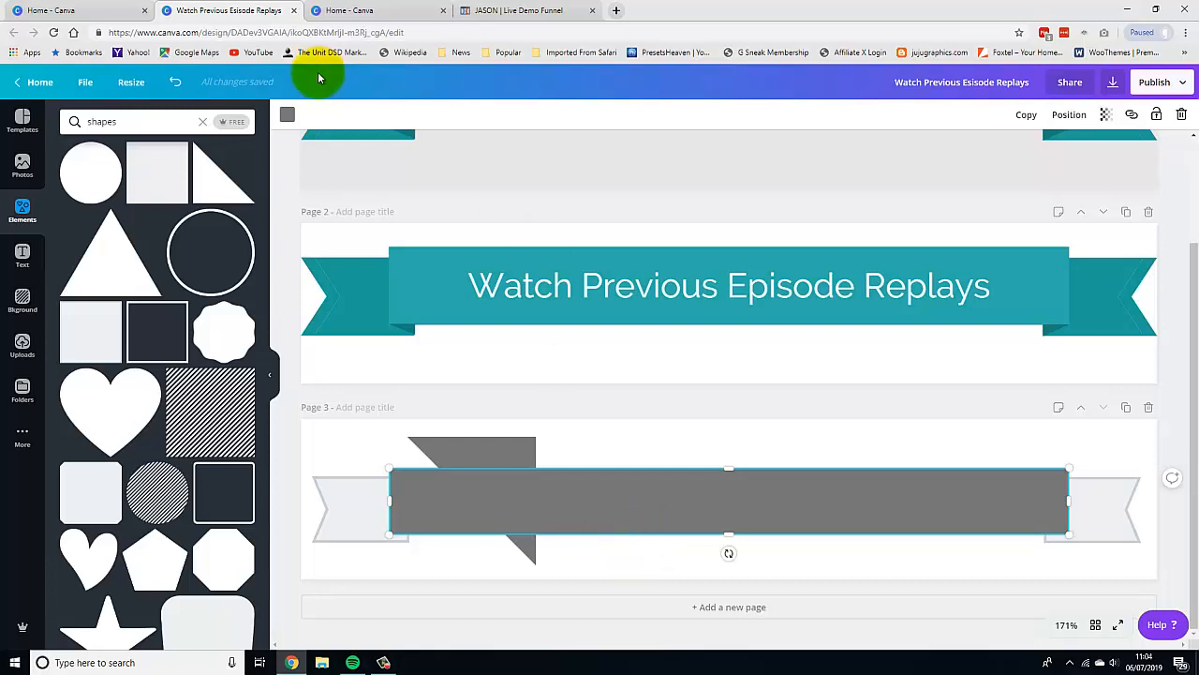
click(288, 115)
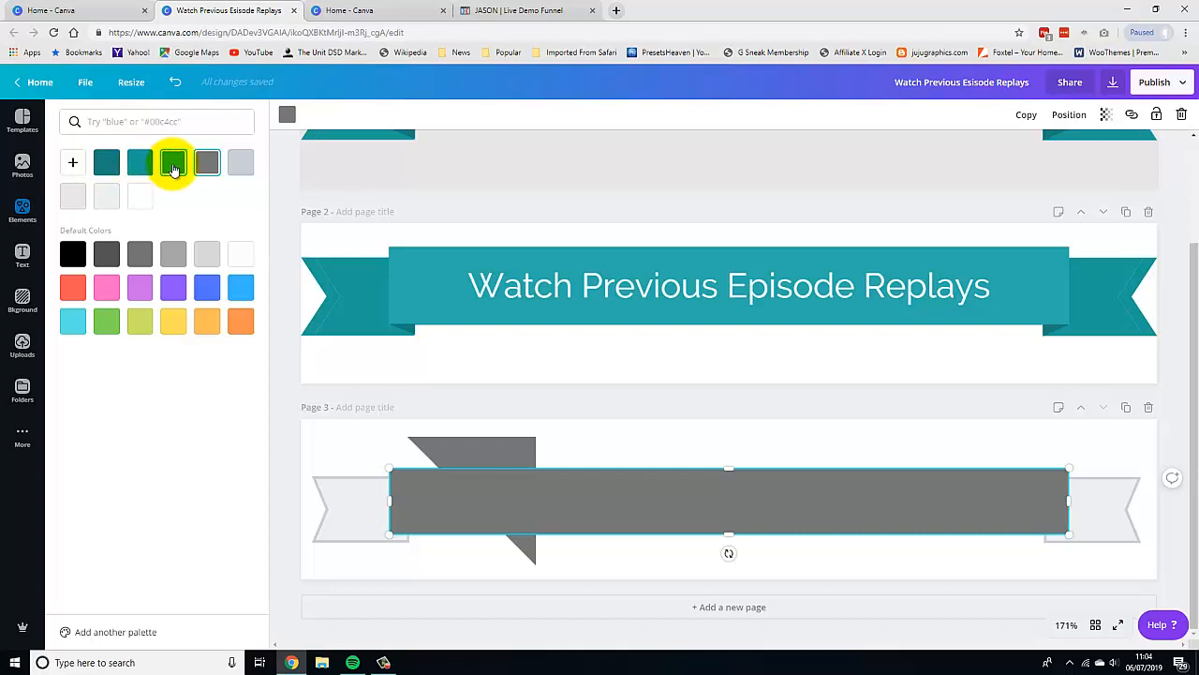
click(173, 167)
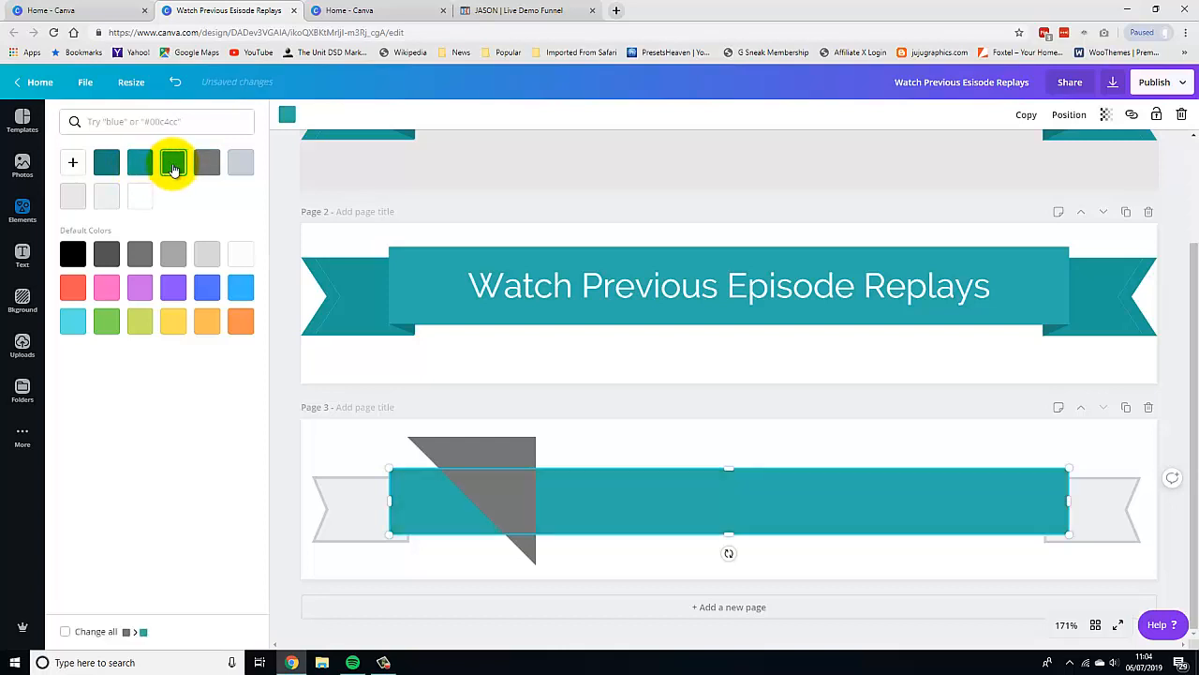
Recolour both colours of the left banner end with the teal palette colour.
click(355, 531)
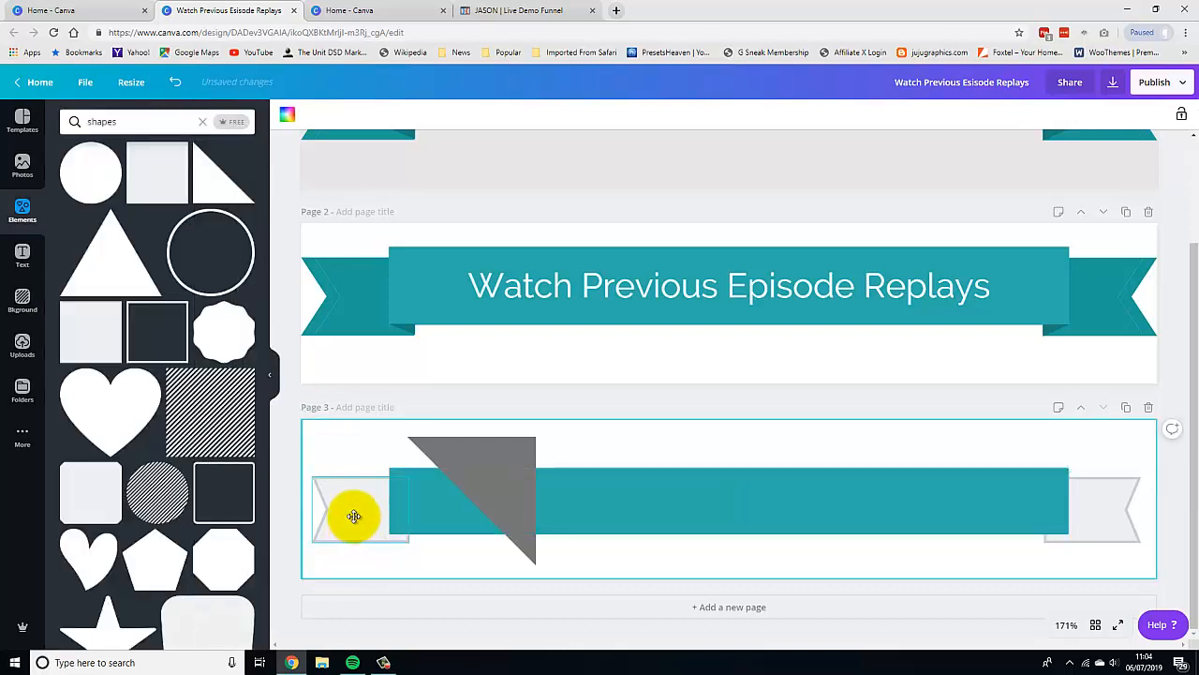
click(288, 119)
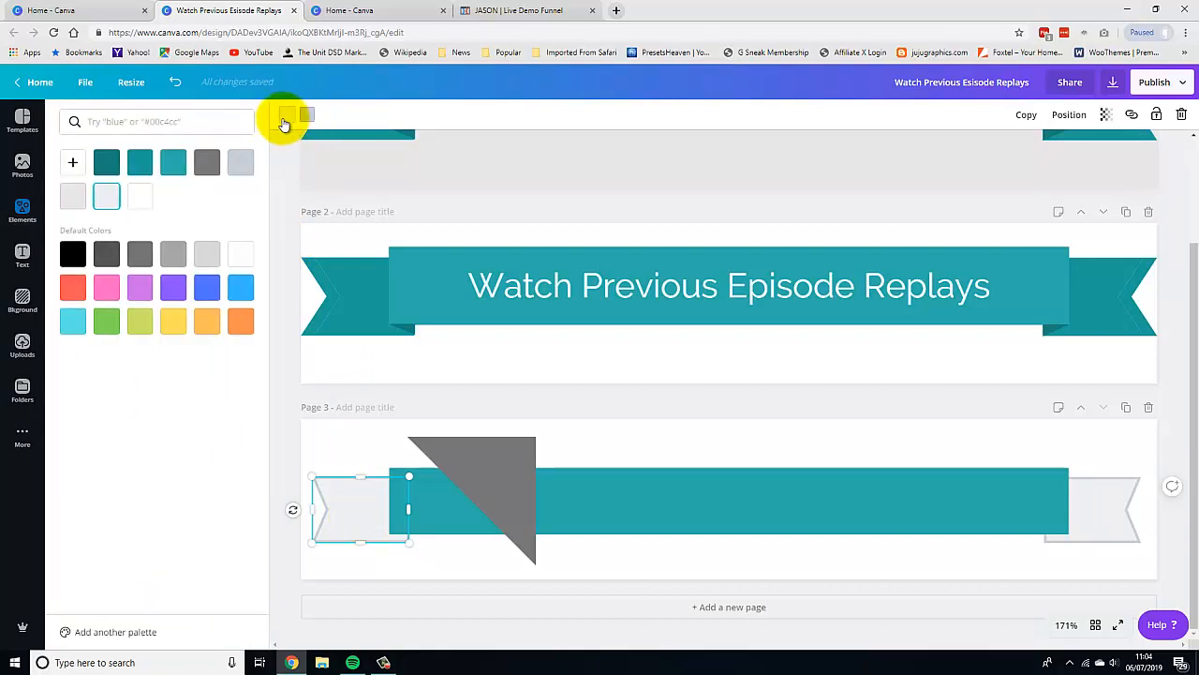
drag(172, 178, 139, 169)
click(140, 169)
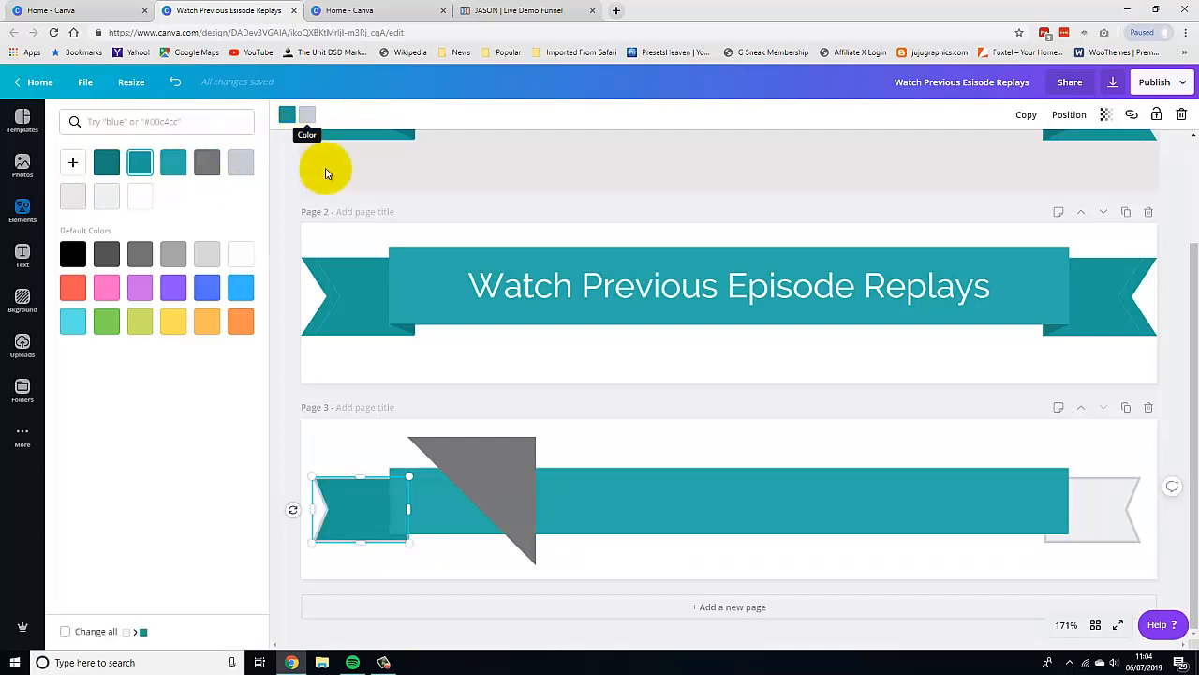
click(389, 562)
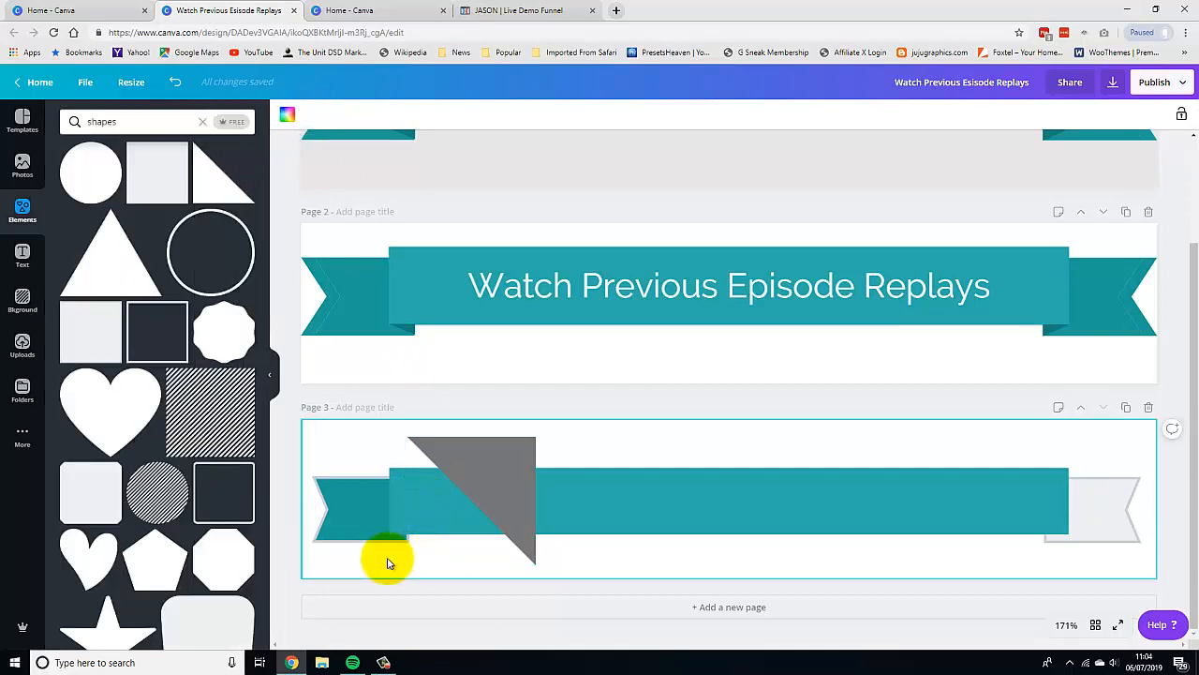
click(364, 521)
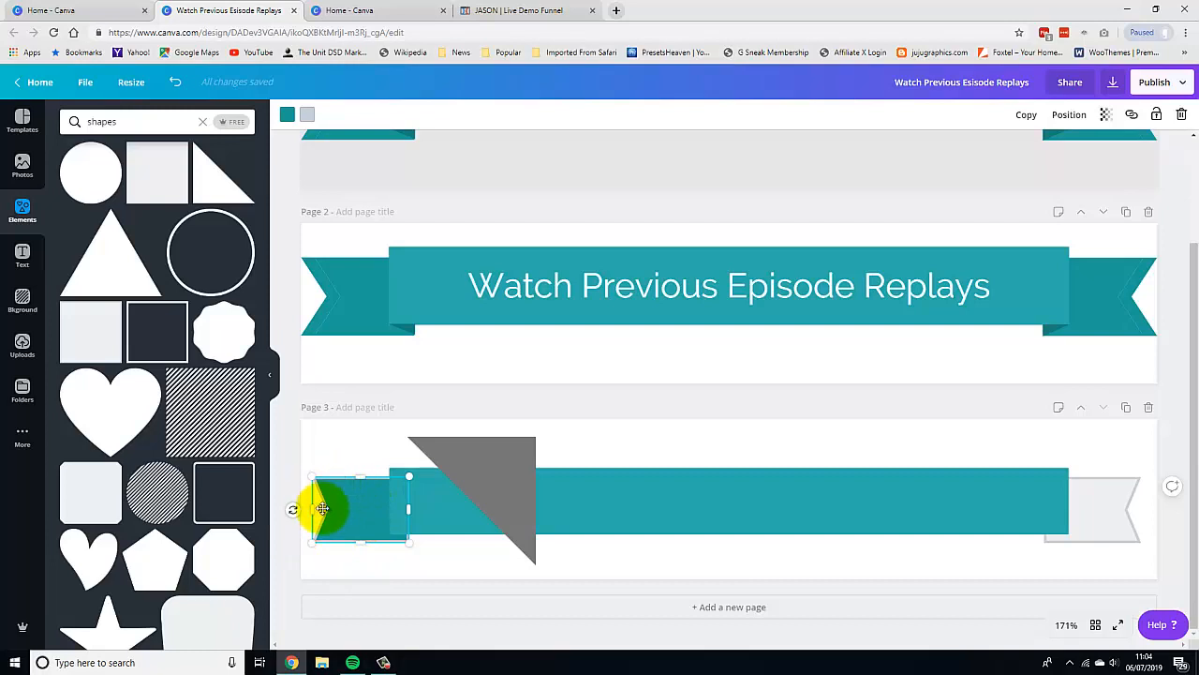
click(307, 117)
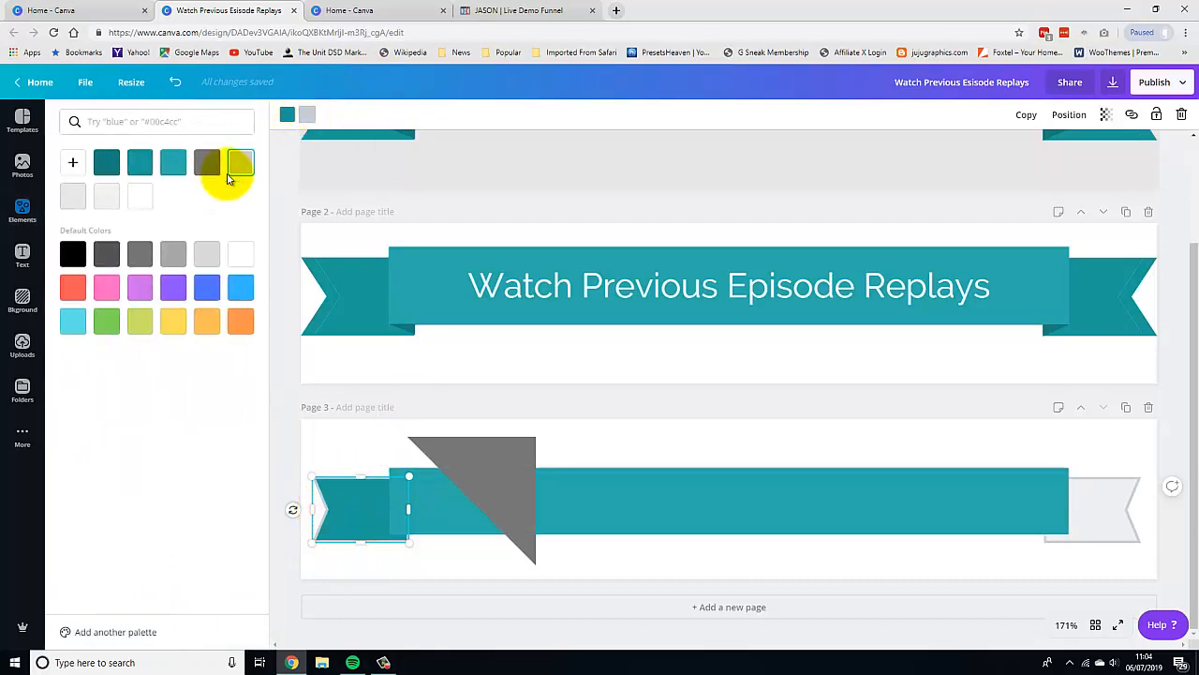
click(138, 165)
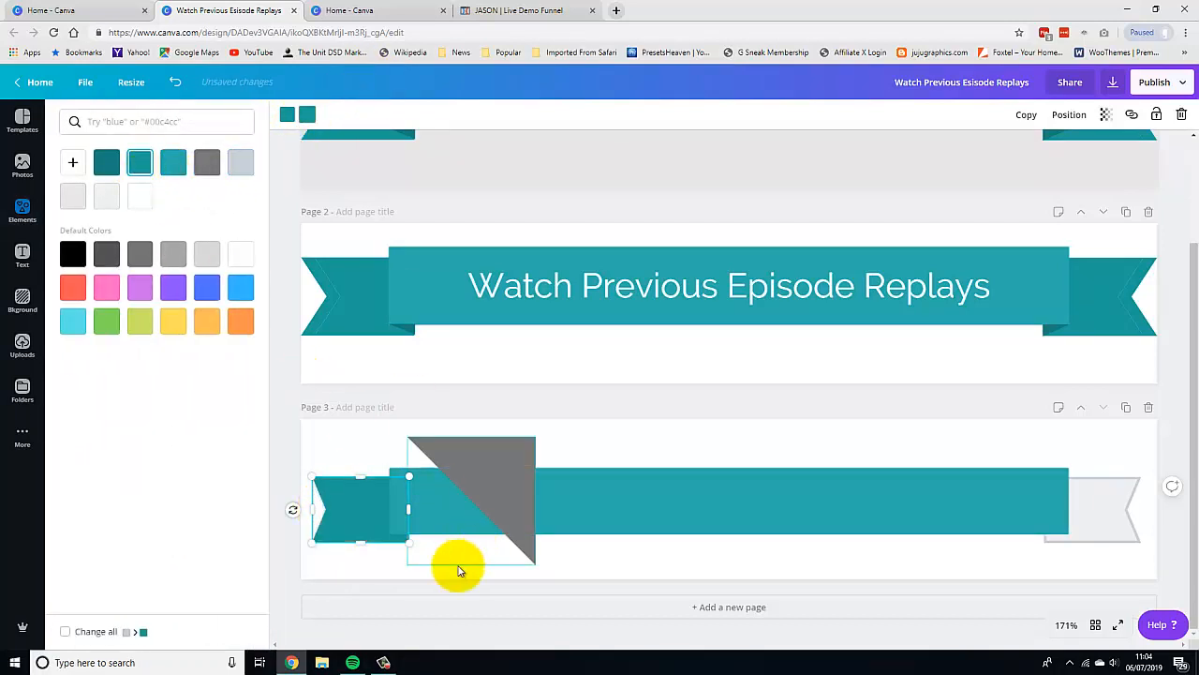
click(391, 566)
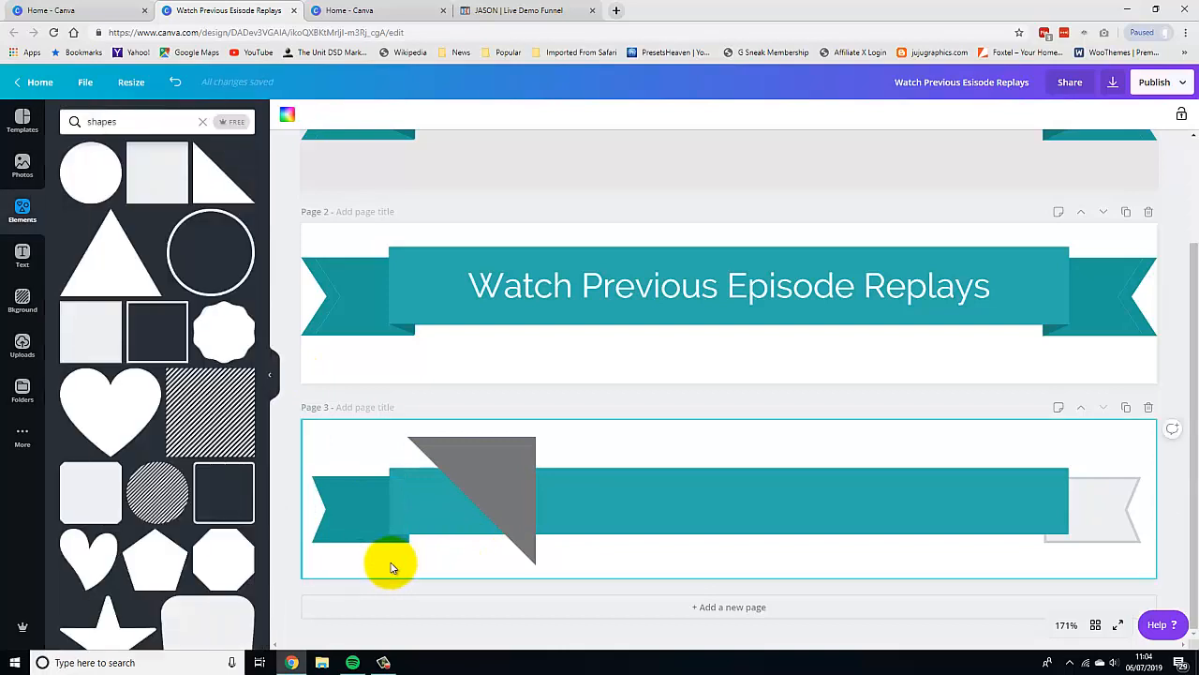
Recolour the right-triangle shape with the darker teal palette colour.
click(493, 442)
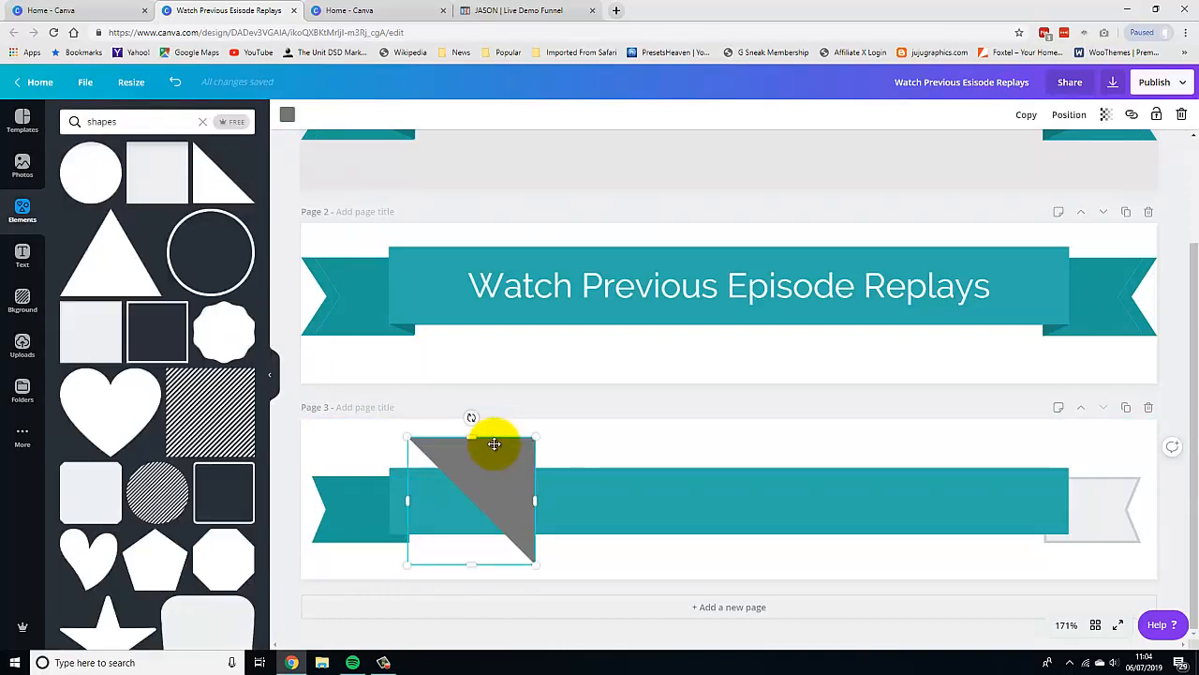
click(287, 114)
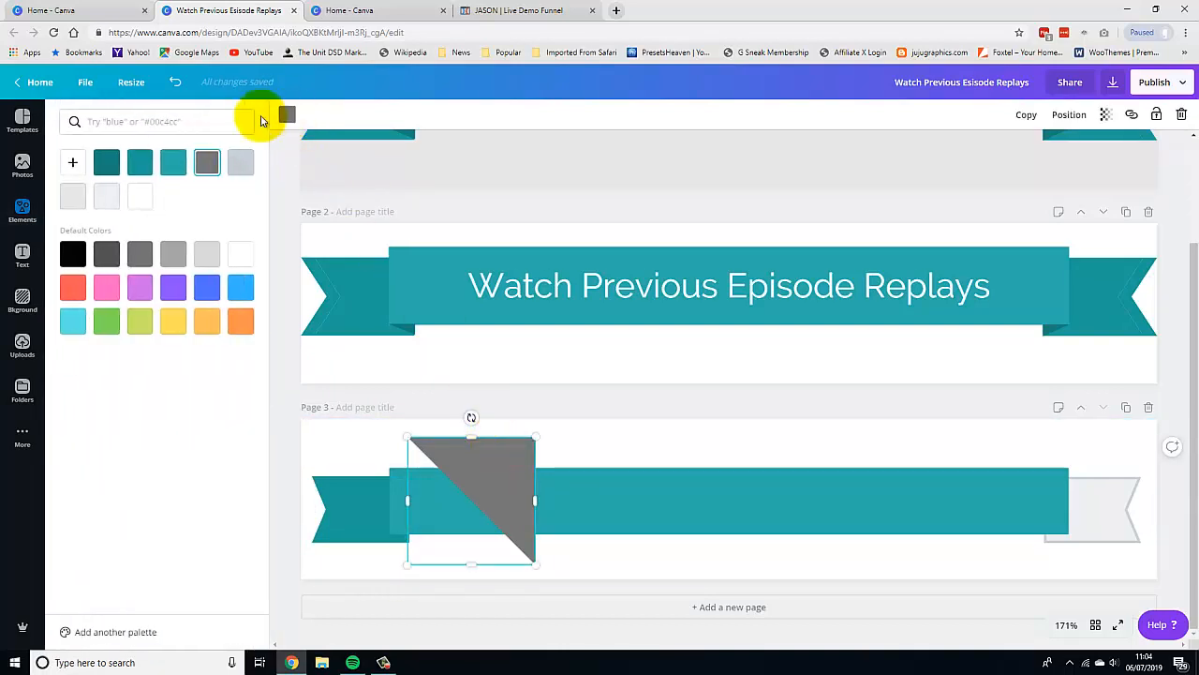
click(105, 165)
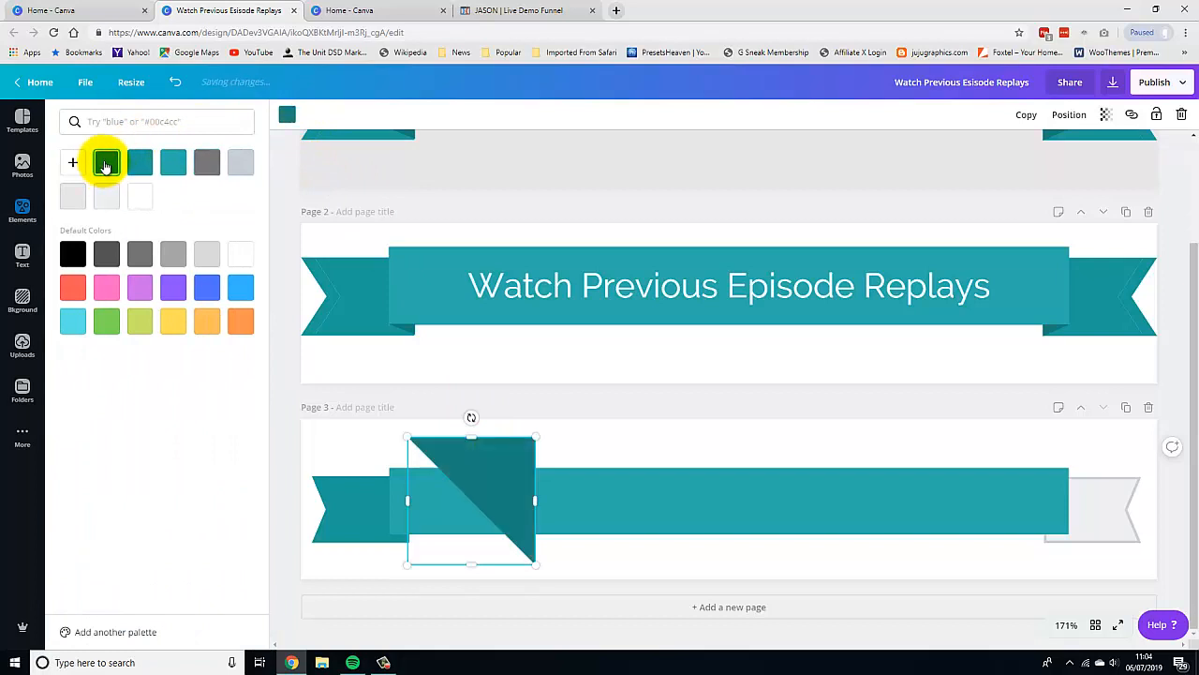
Shrink the triangle into a small fold piece under the bar's lower-left corner, about 8 high.
click(588, 436)
click(529, 448)
drag(530, 437, 402, 548)
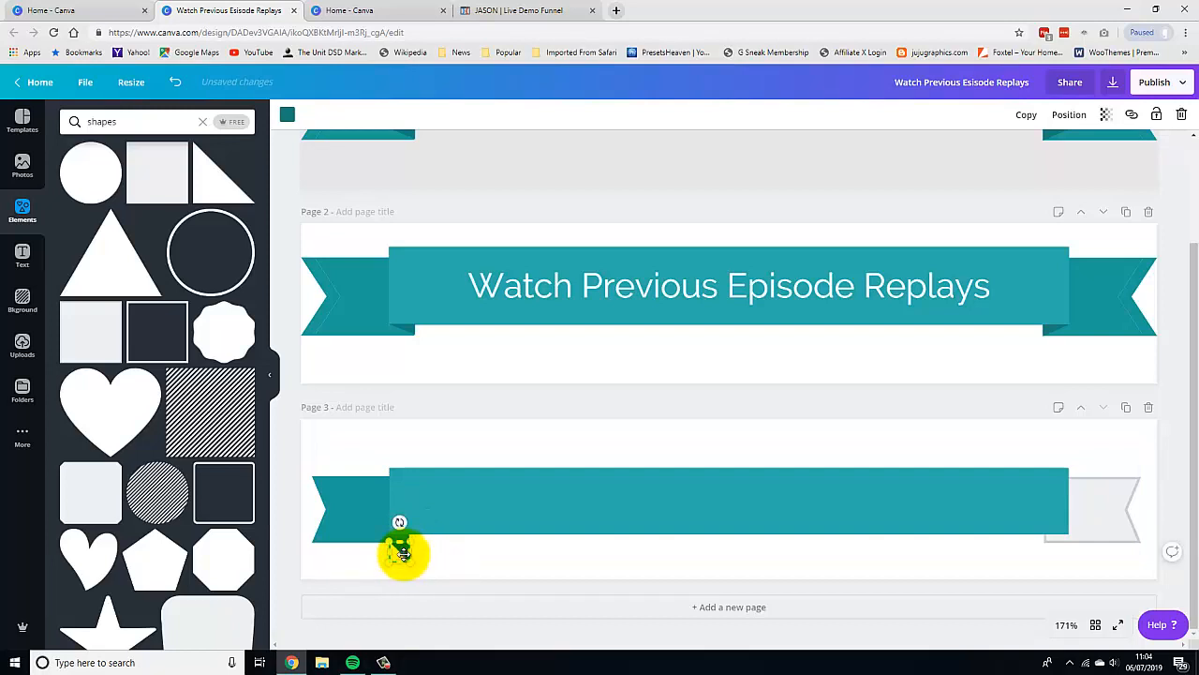
click(469, 565)
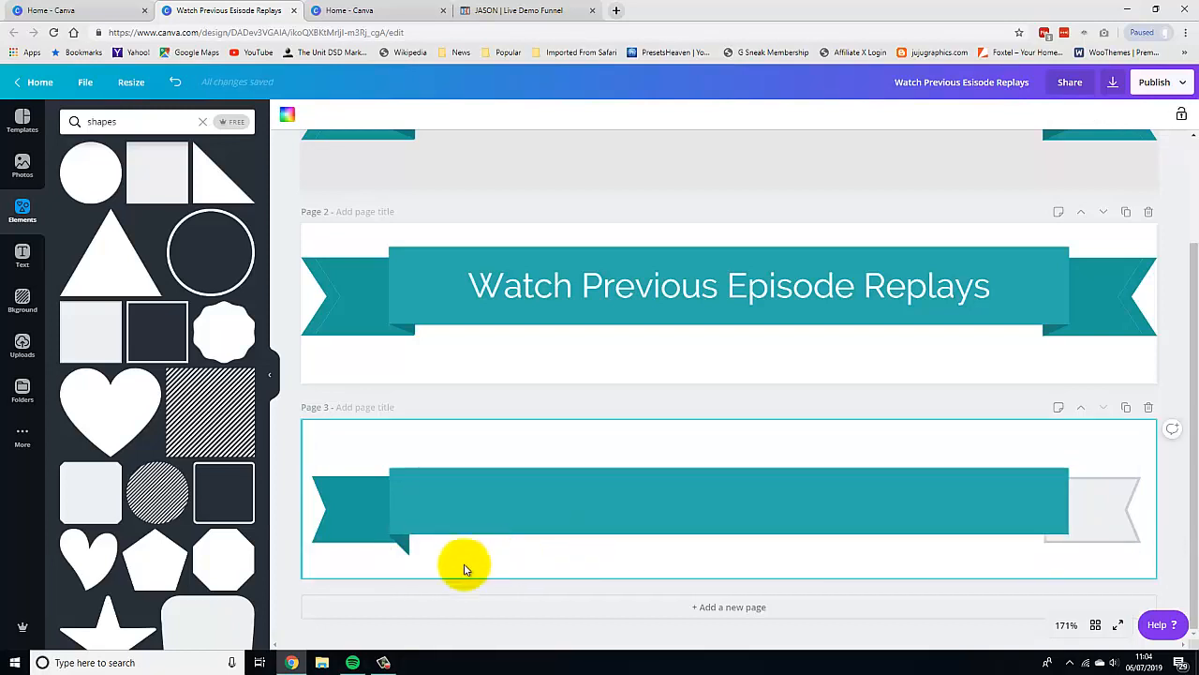
click(398, 552)
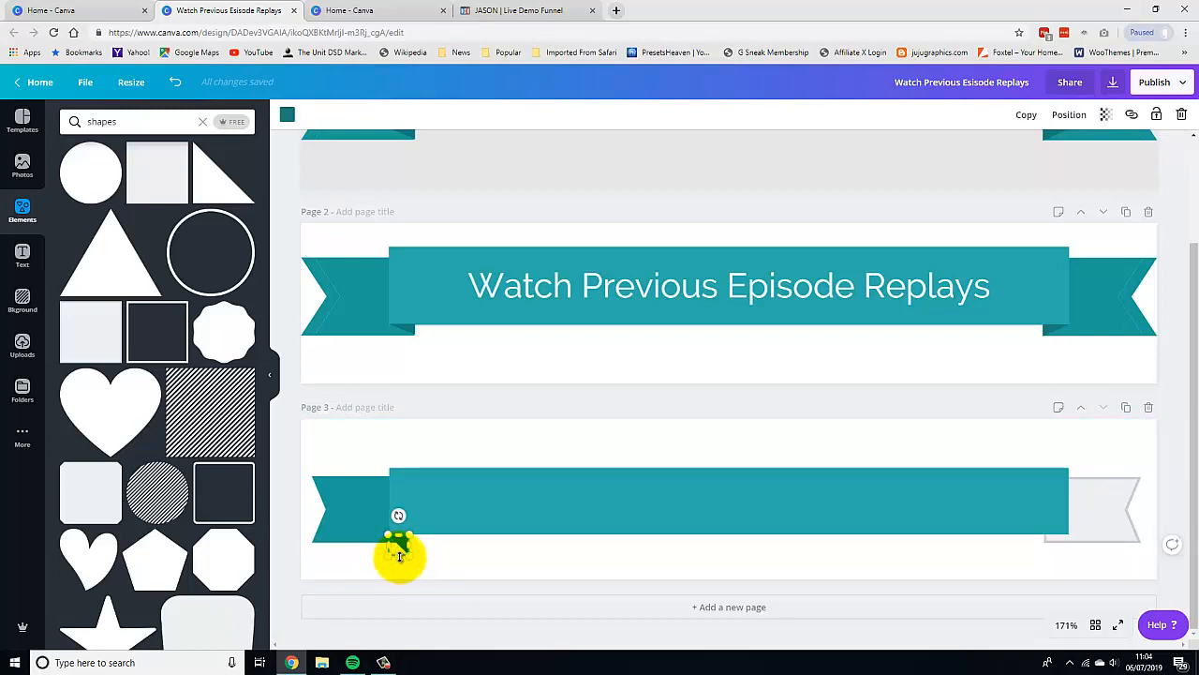
drag(400, 555, 401, 548)
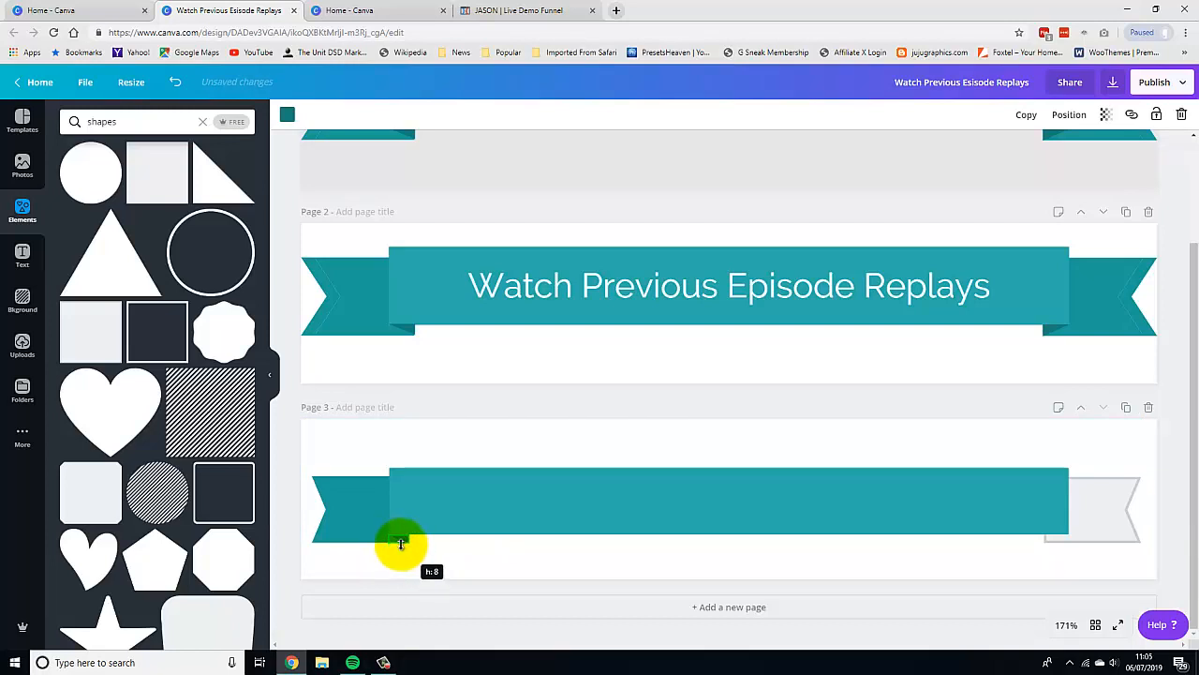
click(451, 553)
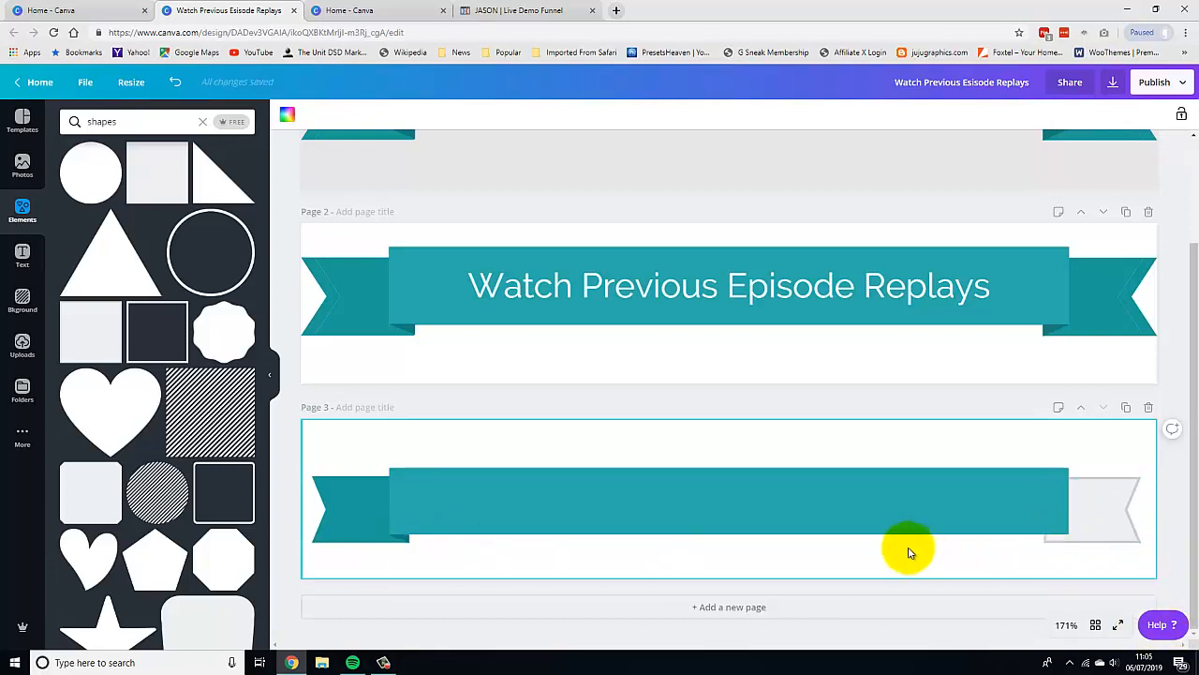
Add a subheading text box on the bar and replace its text with Watch Previous Episode Replays.
click(22, 255)
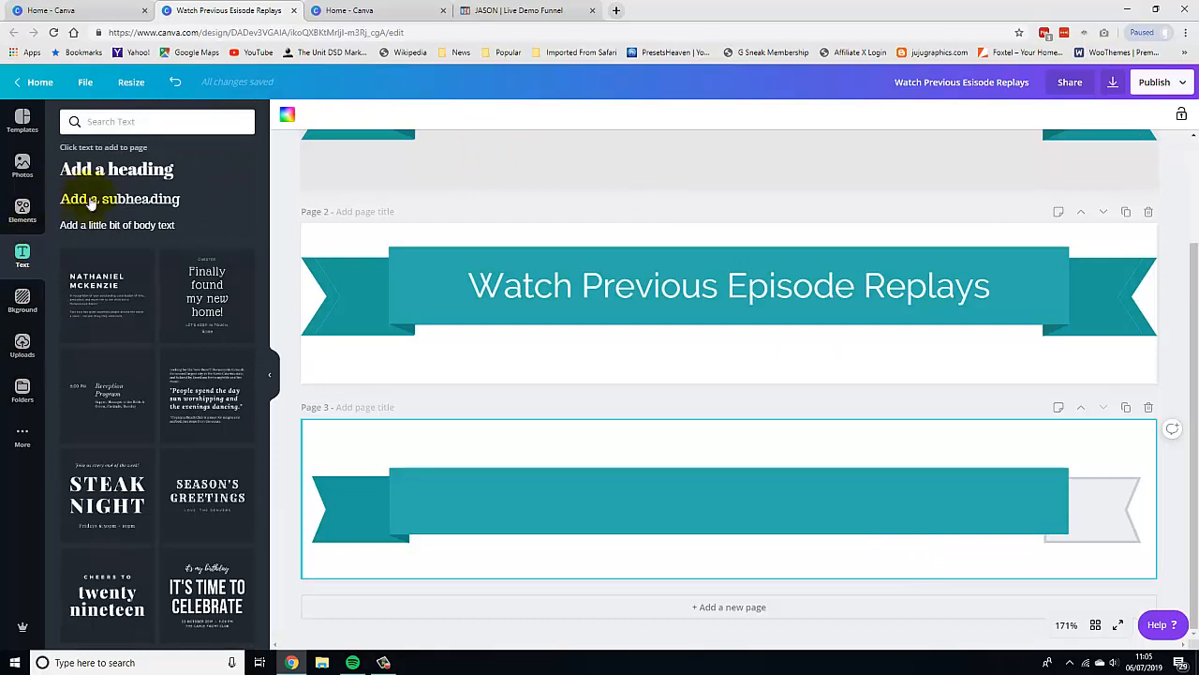
click(123, 200)
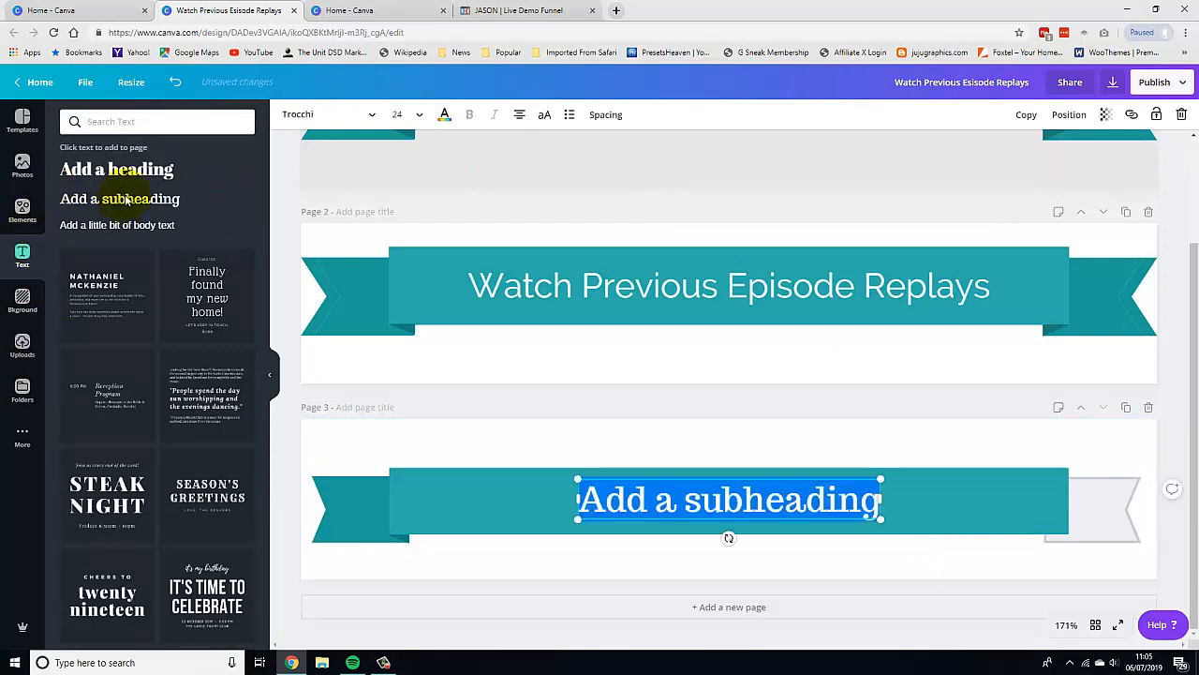
drag(879, 499, 900, 505)
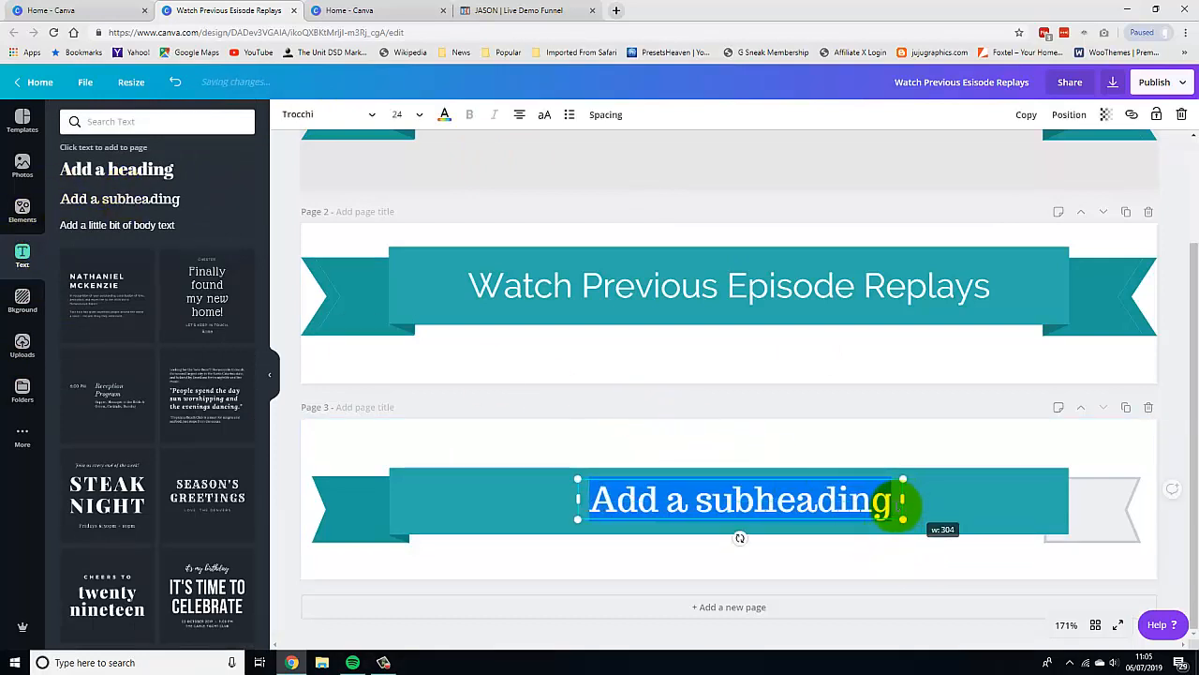
click(897, 502)
key(BackSpace)
key(BackSpace)
key(BackSpace)
key(BackSpace)
key(BackSpace)
key(BackSpace)
key(BackSpace)
key(BackSpace)
key(BackSpace)
key(BackSpace)
key(BackSpace)
key(BackSpace)
key(BackSpace)
key(BackSpace)
key(BackSpace)
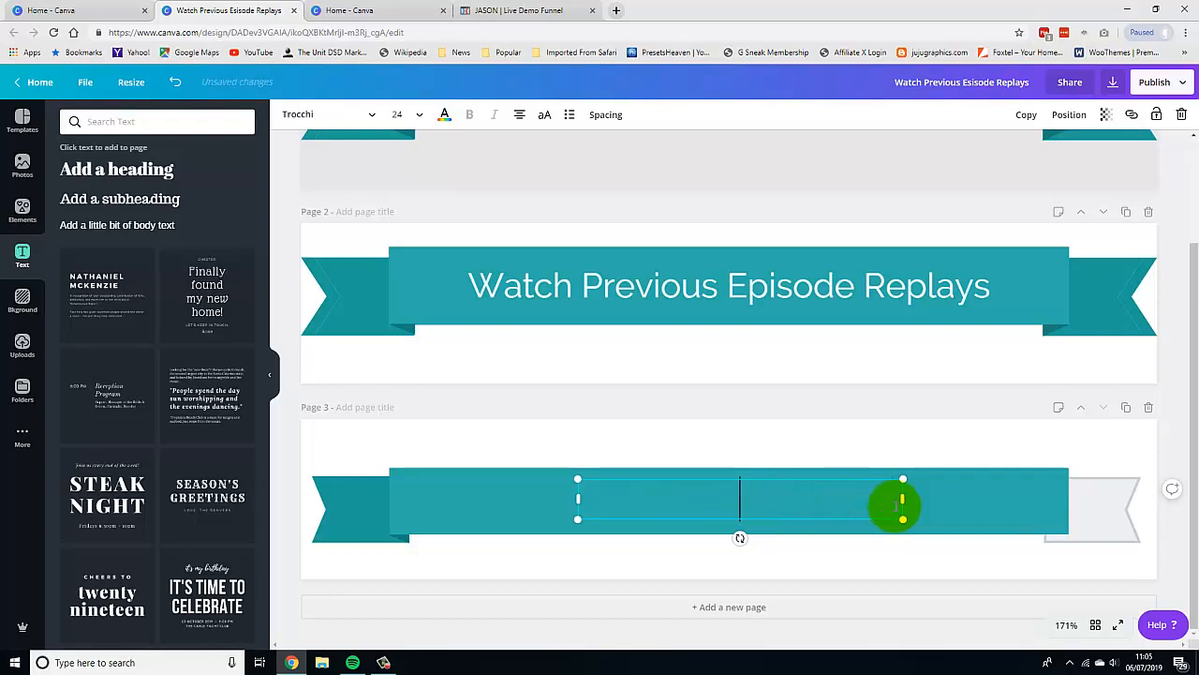
text(Watch Pre)
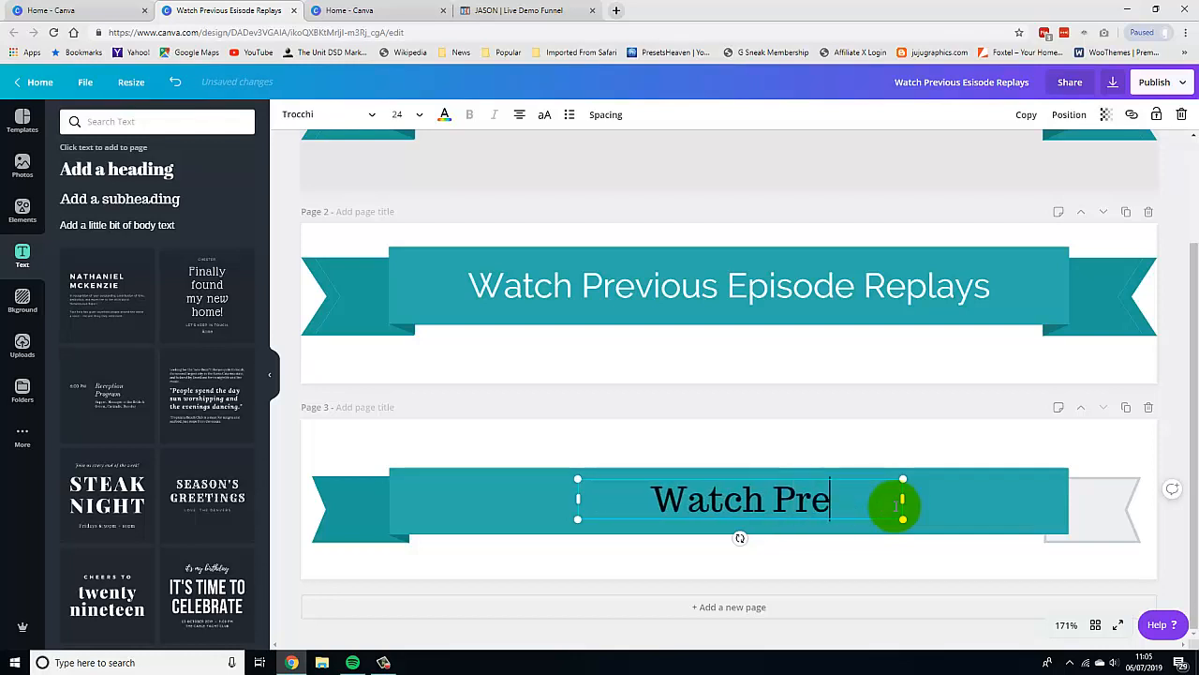
text(vious)
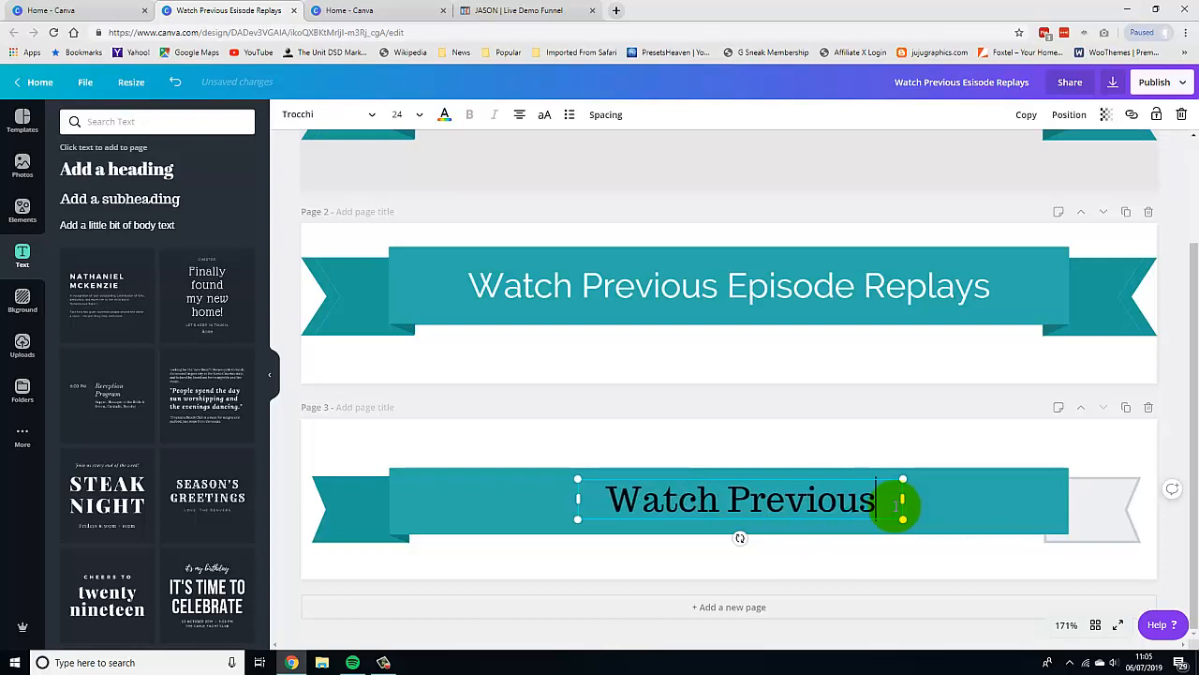
text( Episode)
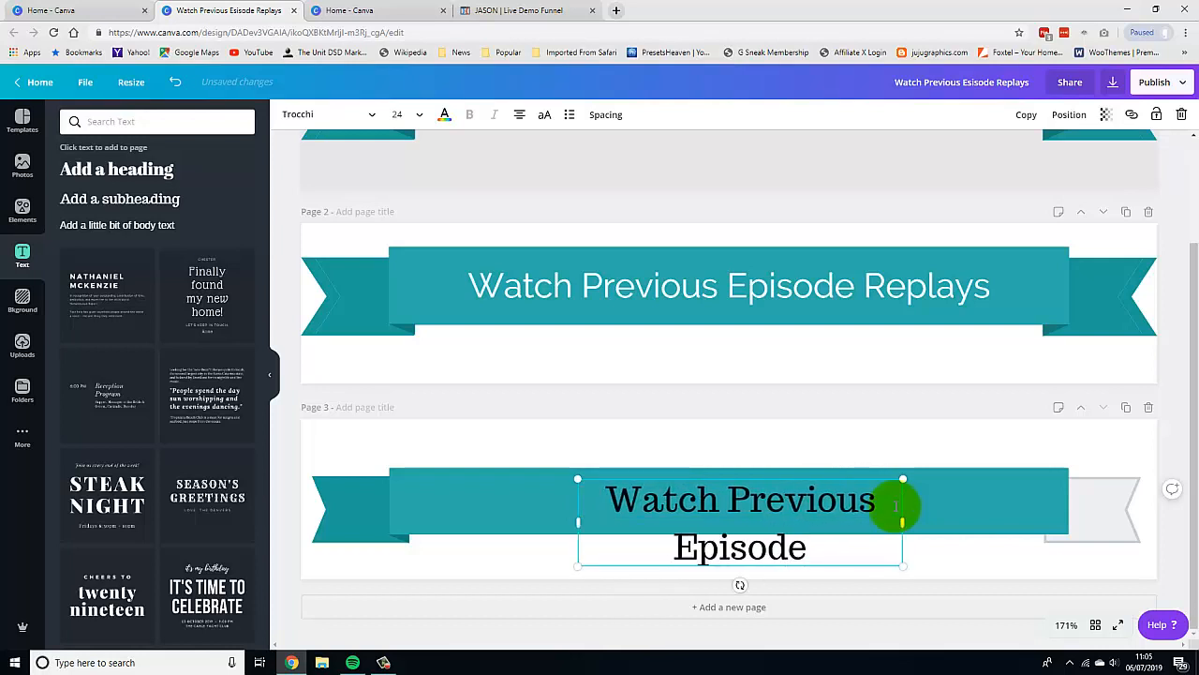
text( Replays)
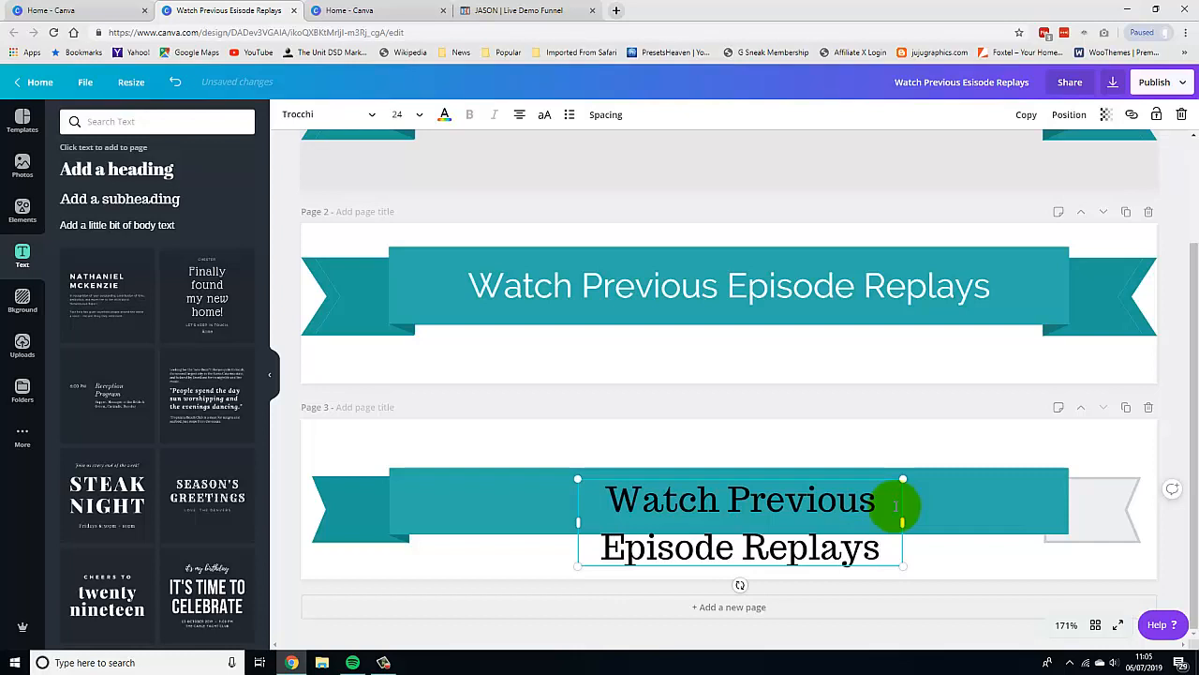
Widen the text box so the title fits on one line and centre it on the bar.
drag(904, 521, 1175, 512)
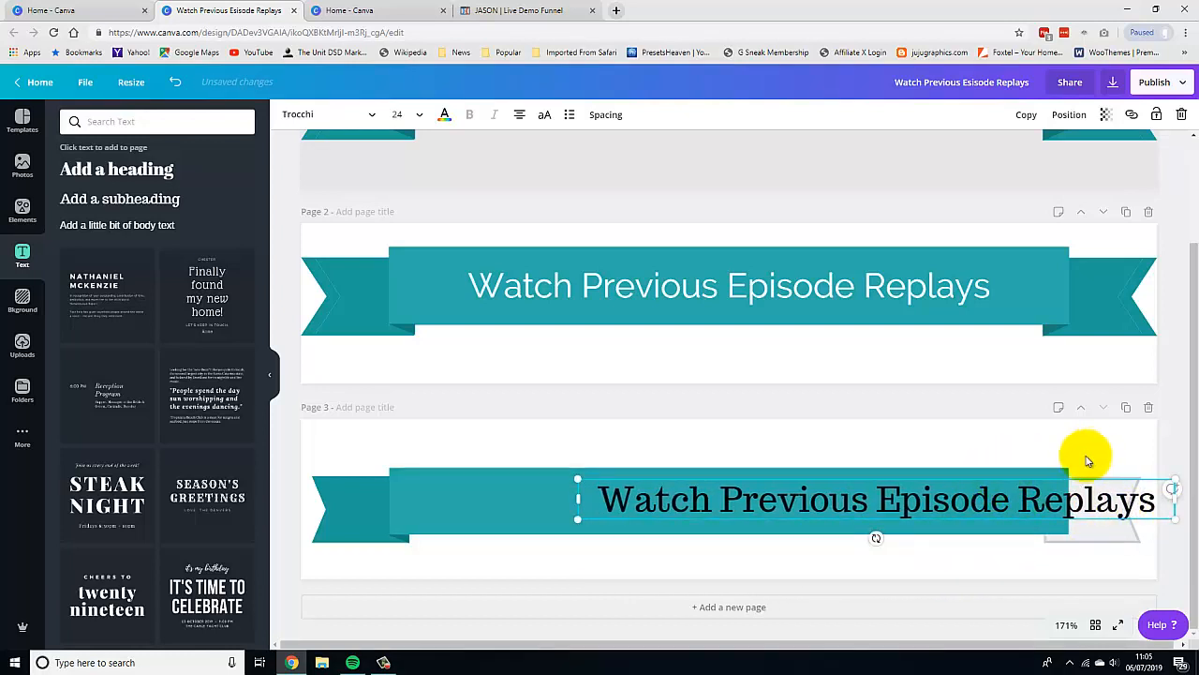
drag(1059, 477, 908, 477)
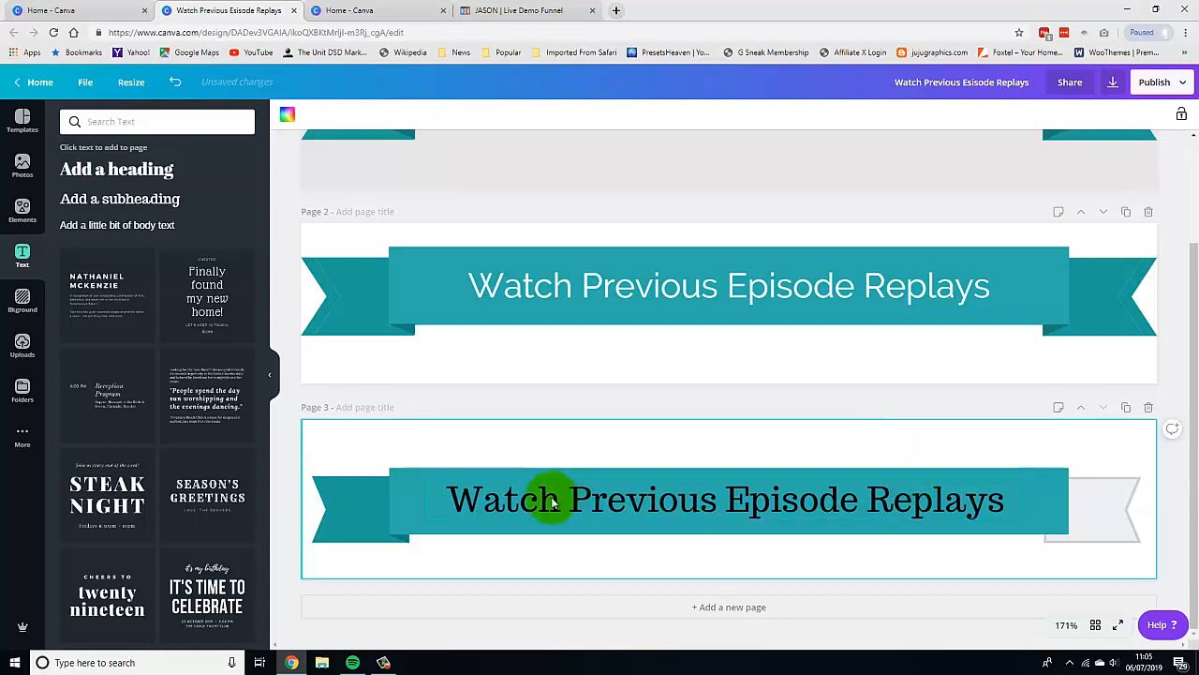
Select the title text and set its colour to white.
drag(450, 500, 1006, 498)
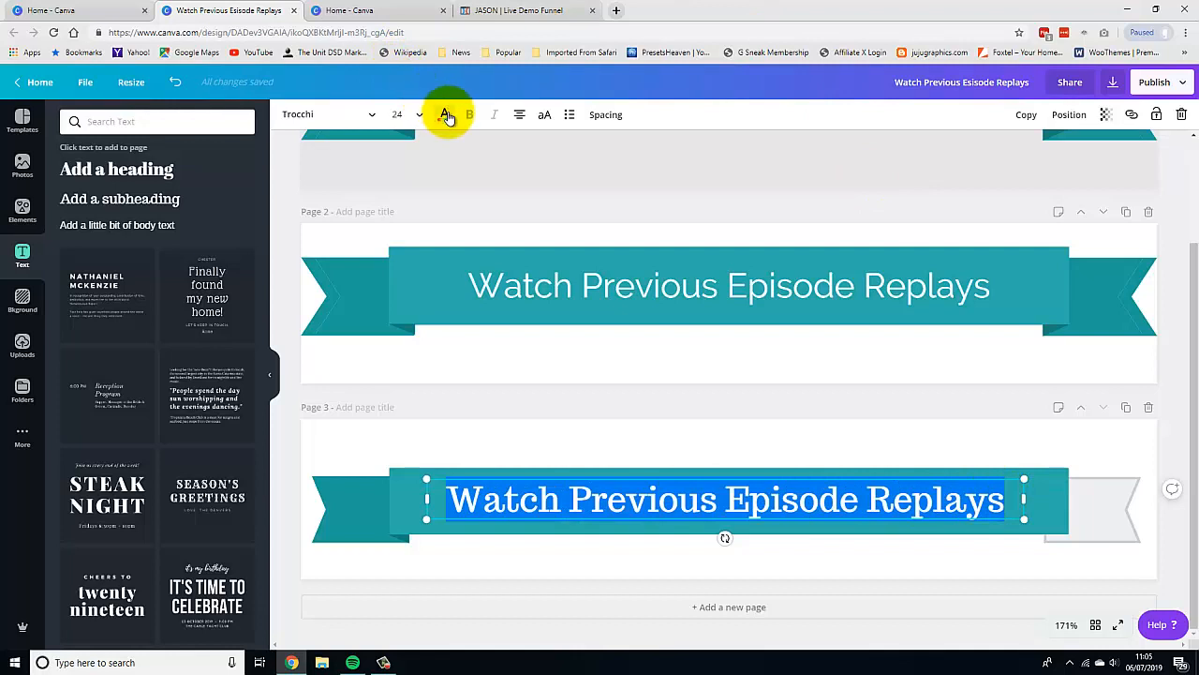
click(444, 115)
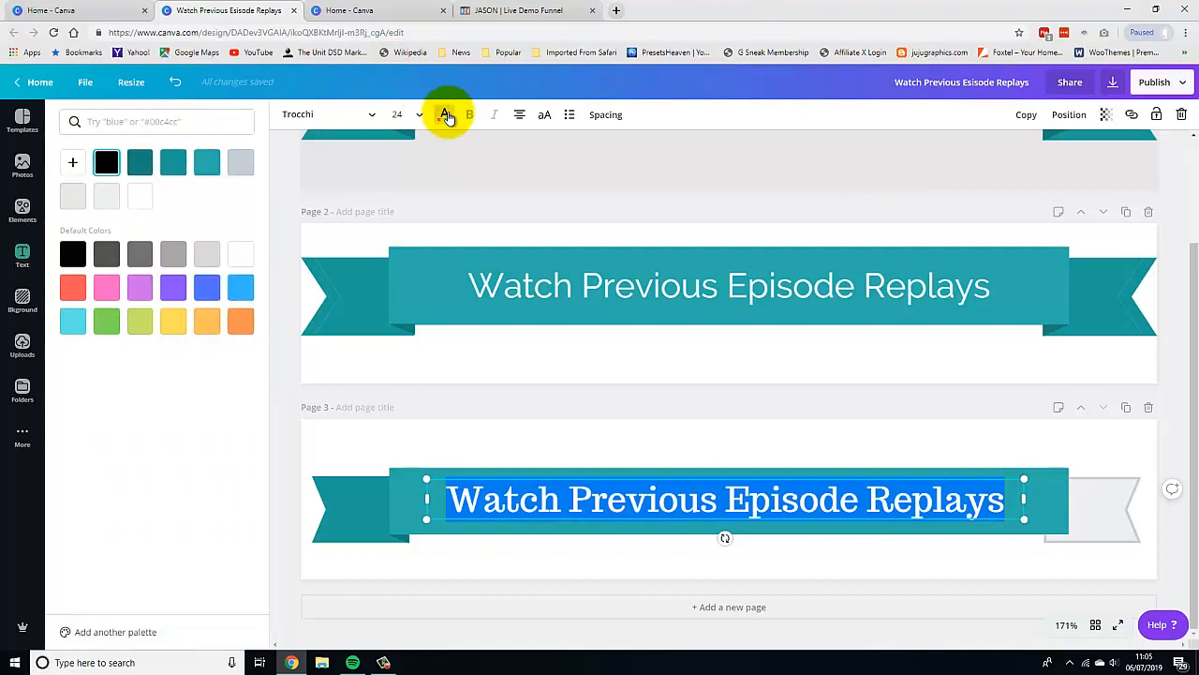
click(239, 254)
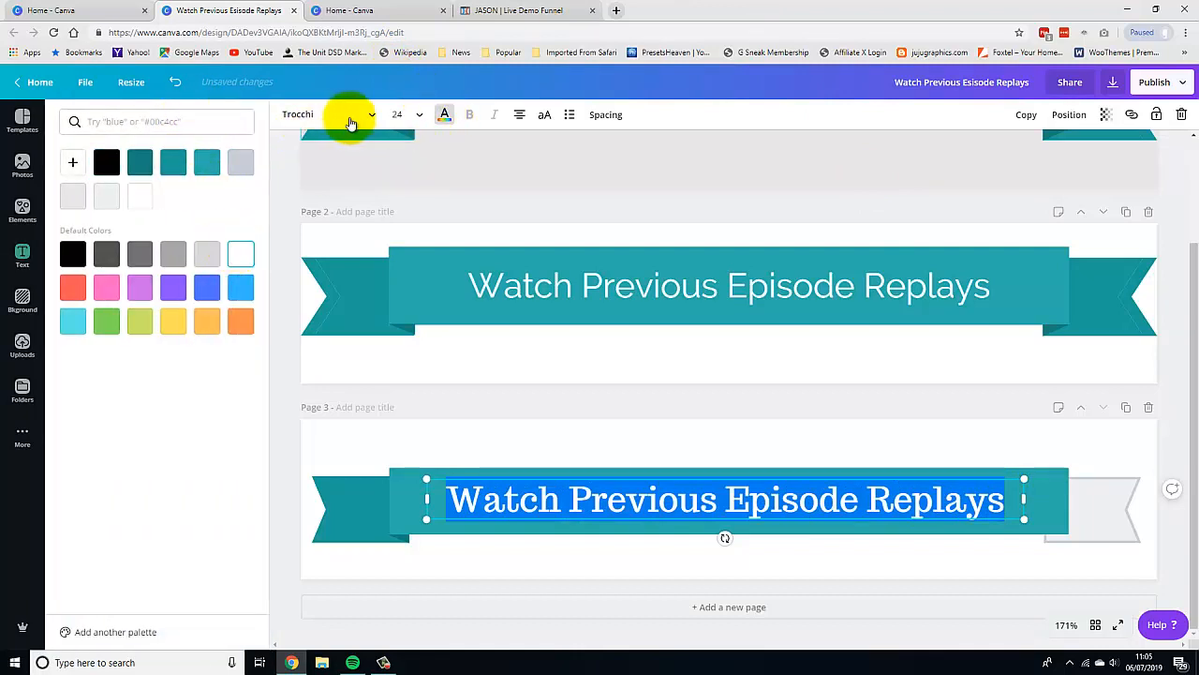
Change the title's font to Raleway.
click(372, 116)
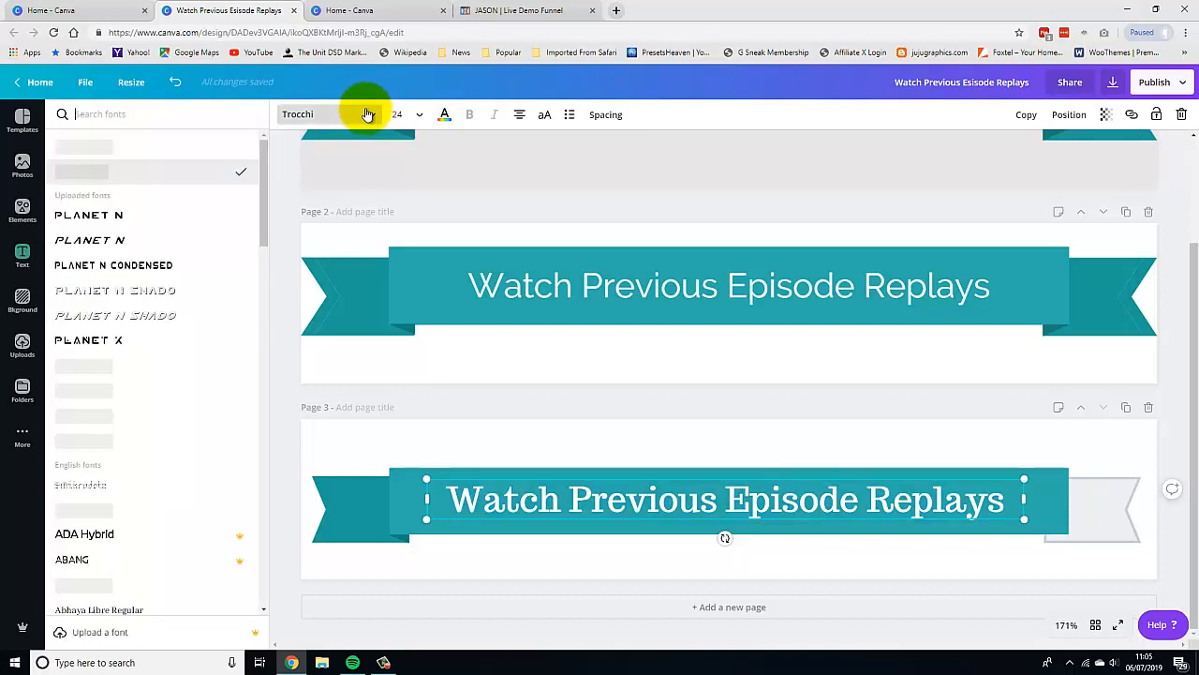
text(rale)
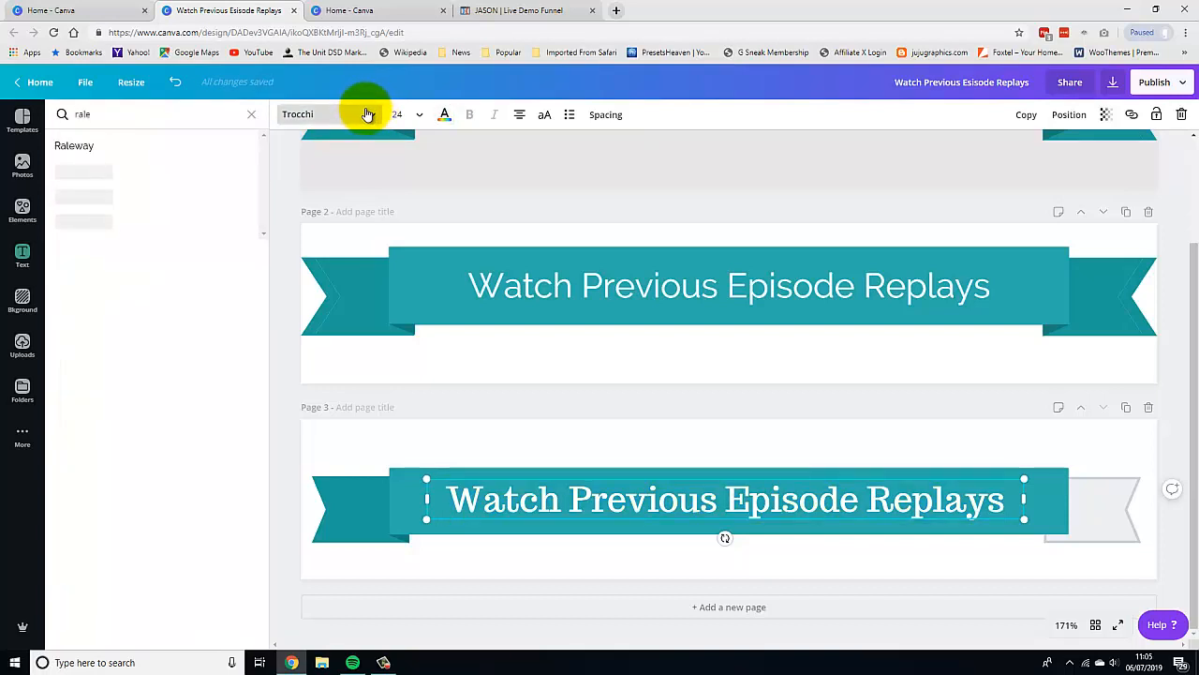
click(74, 149)
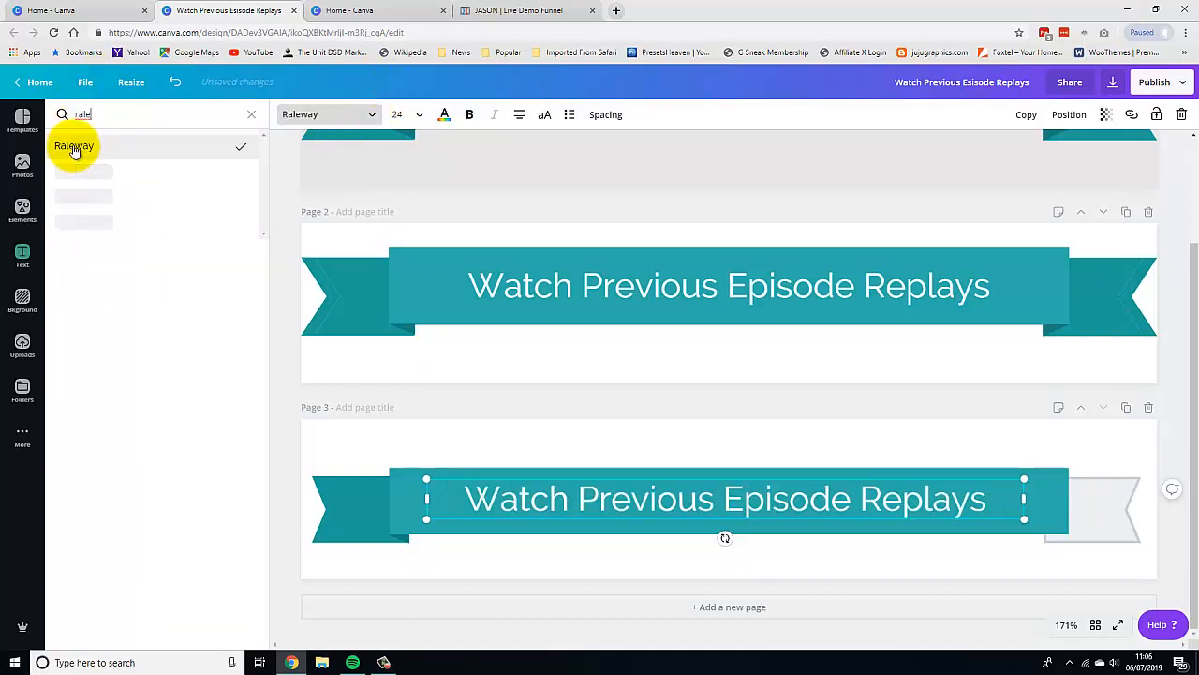
click(1018, 439)
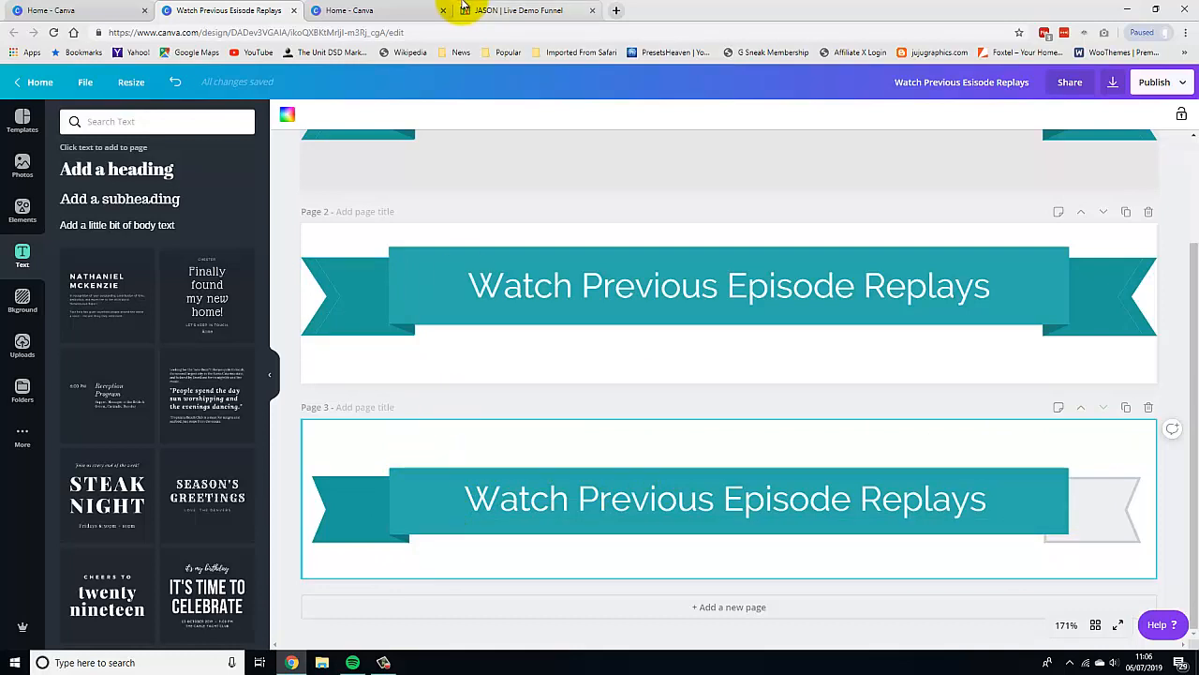
Switch to the ClickFunnels demo funnel tab to compare the banner, and return to the Canva home tab.
click(532, 10)
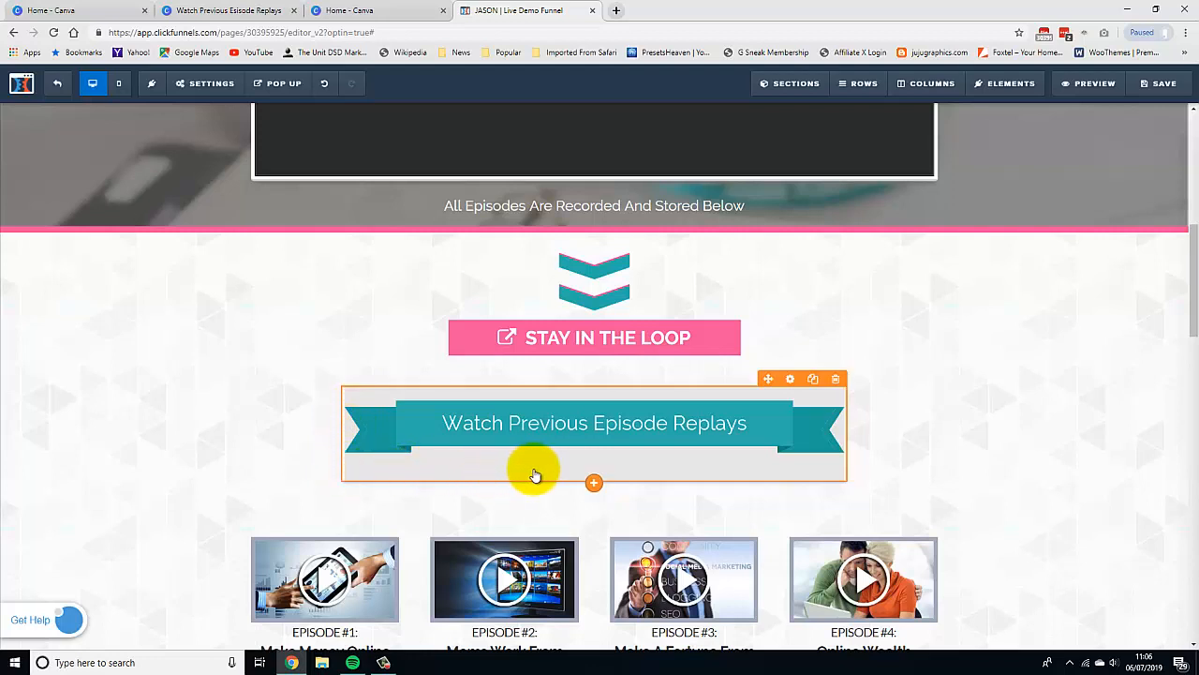
click(46, 9)
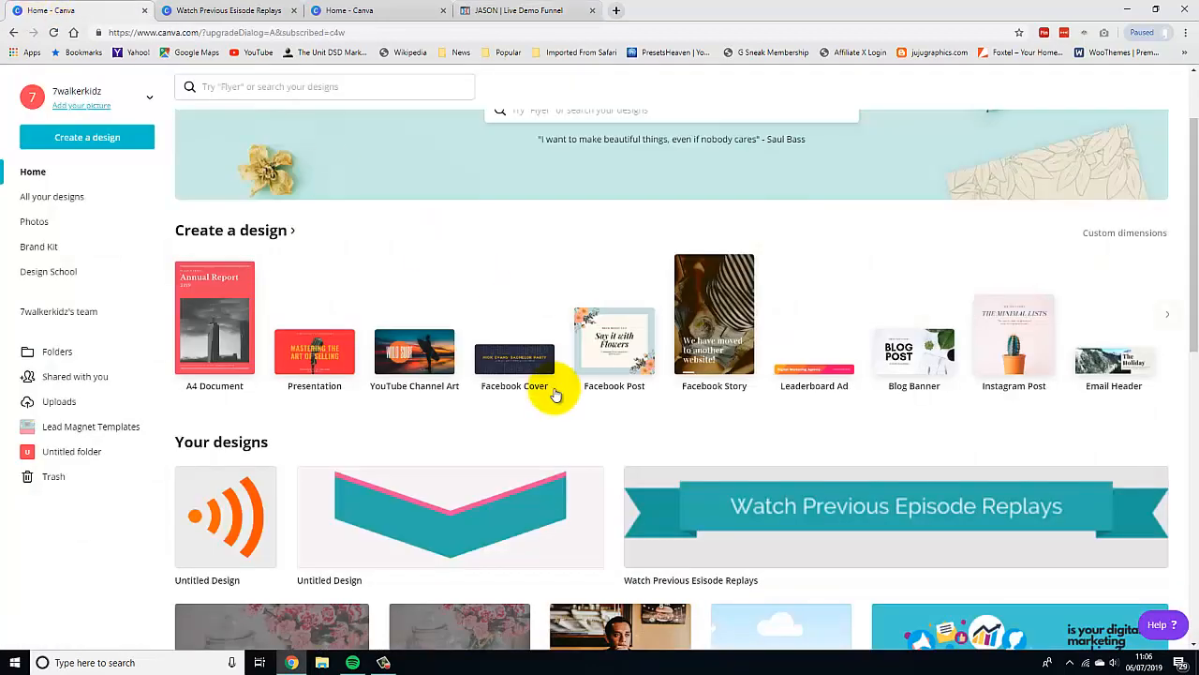
Open the Watch Previous Episode Replays design and set page 2's background colour to light grey.
click(895, 519)
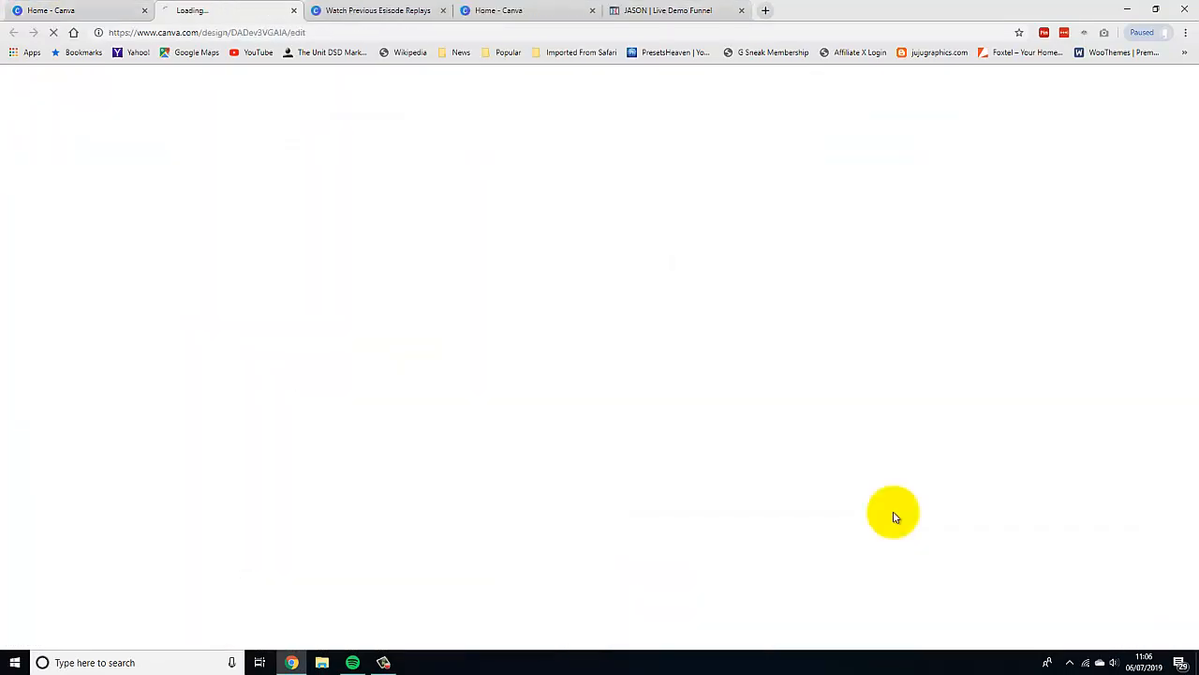
click(384, 10)
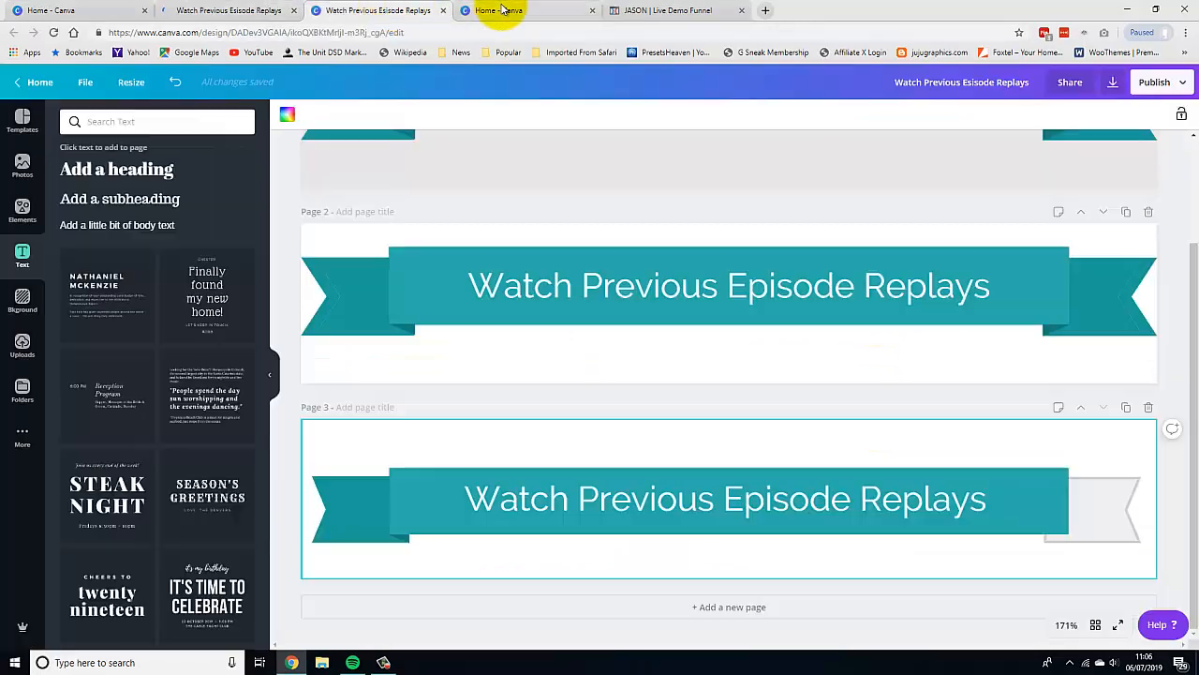
click(520, 10)
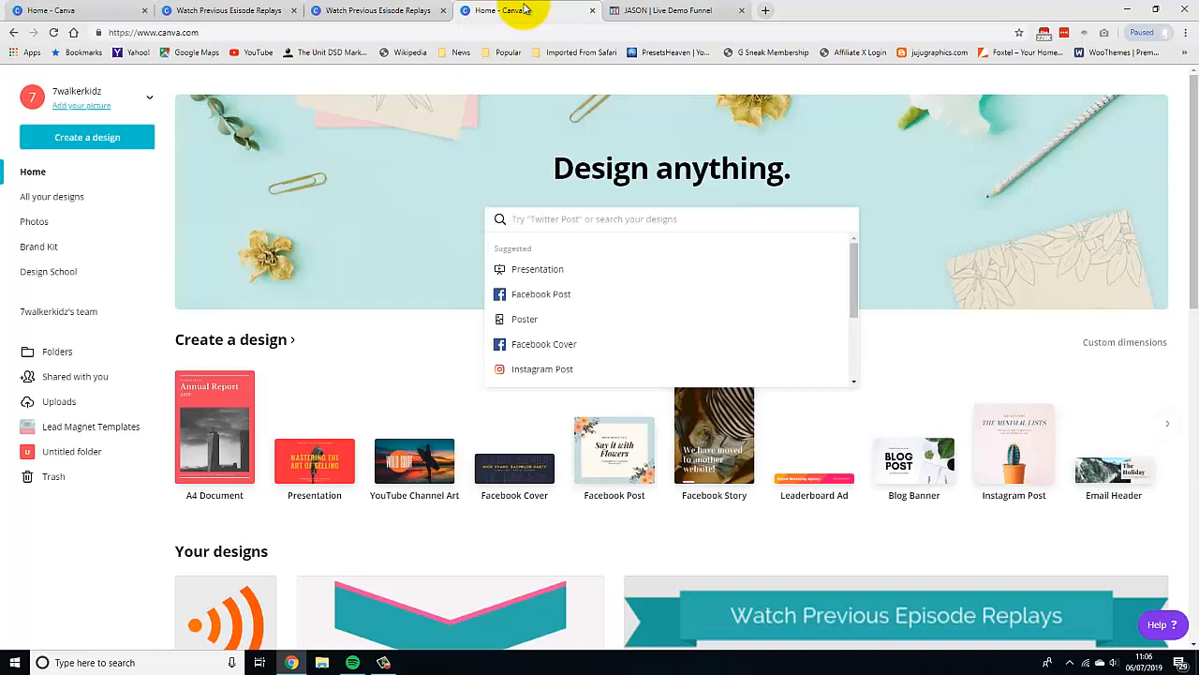
click(410, 10)
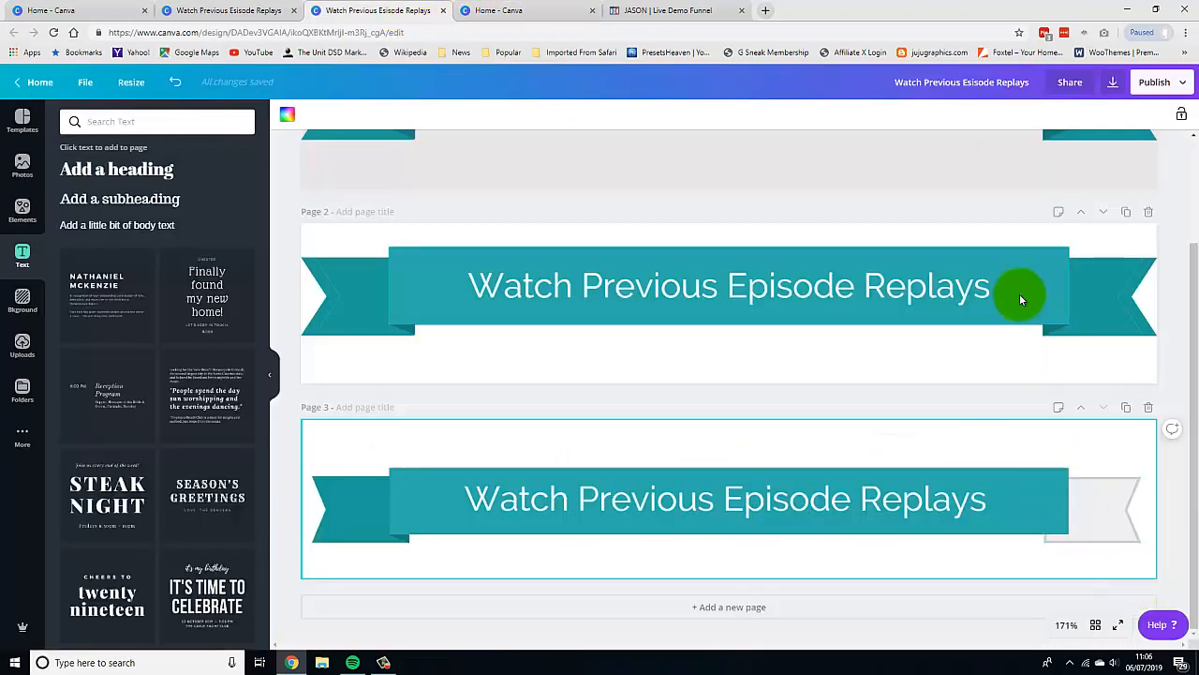
click(492, 367)
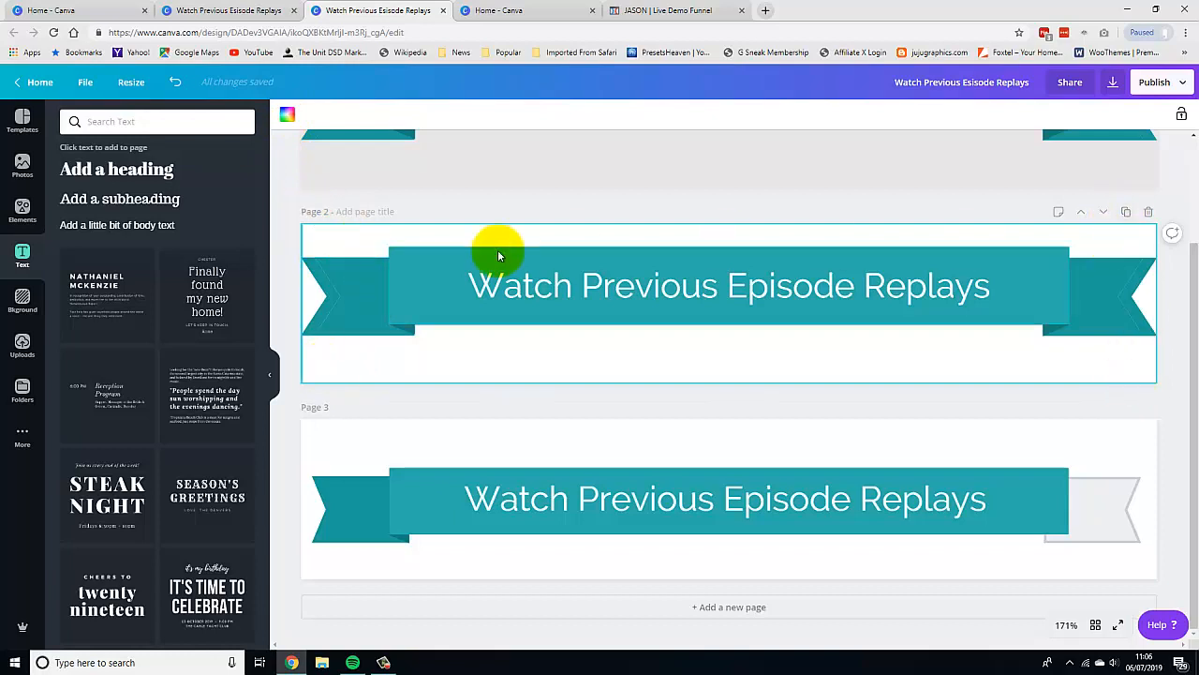
click(288, 116)
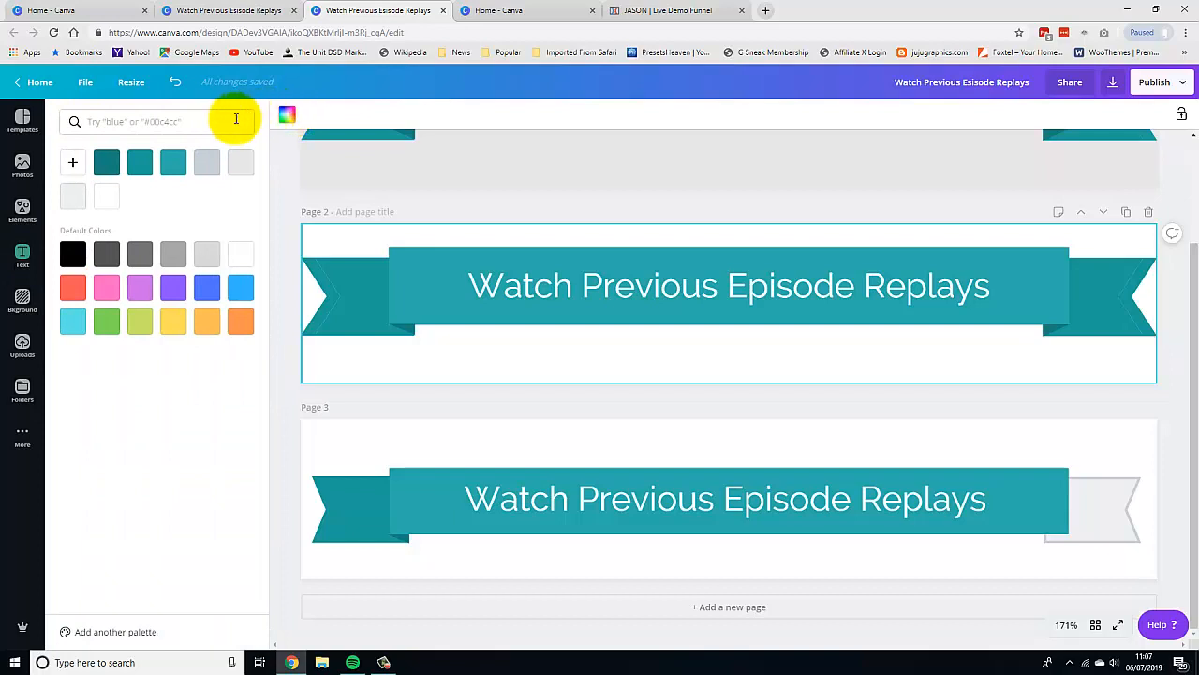
click(207, 256)
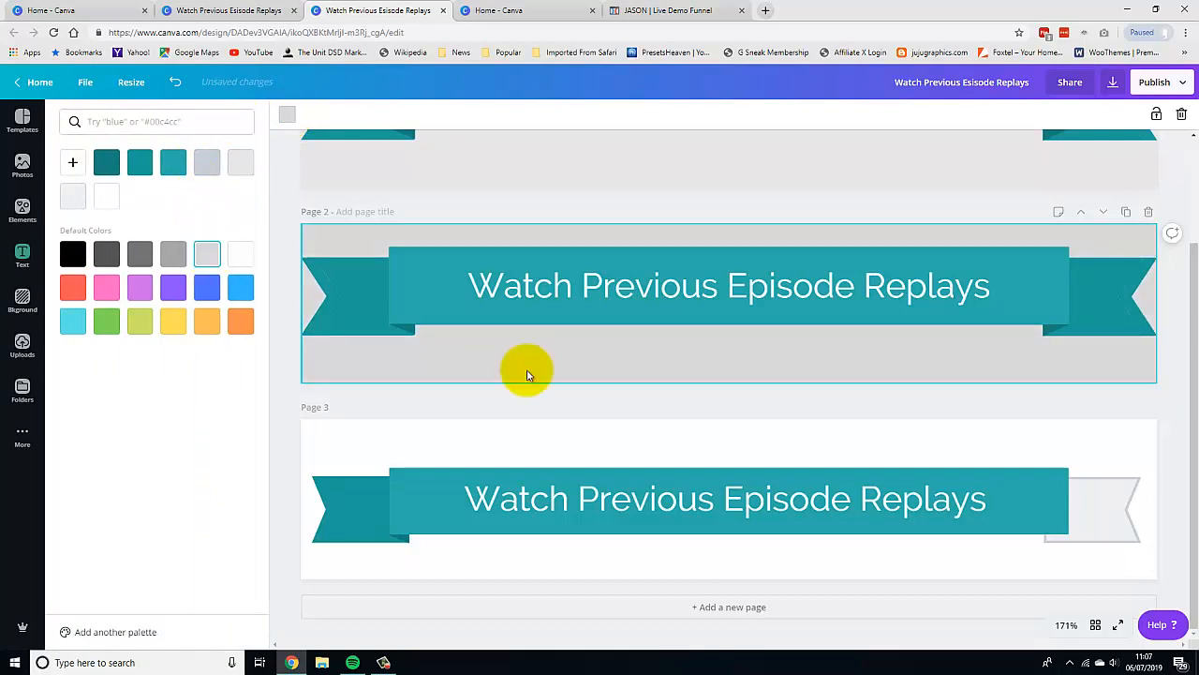
click(844, 403)
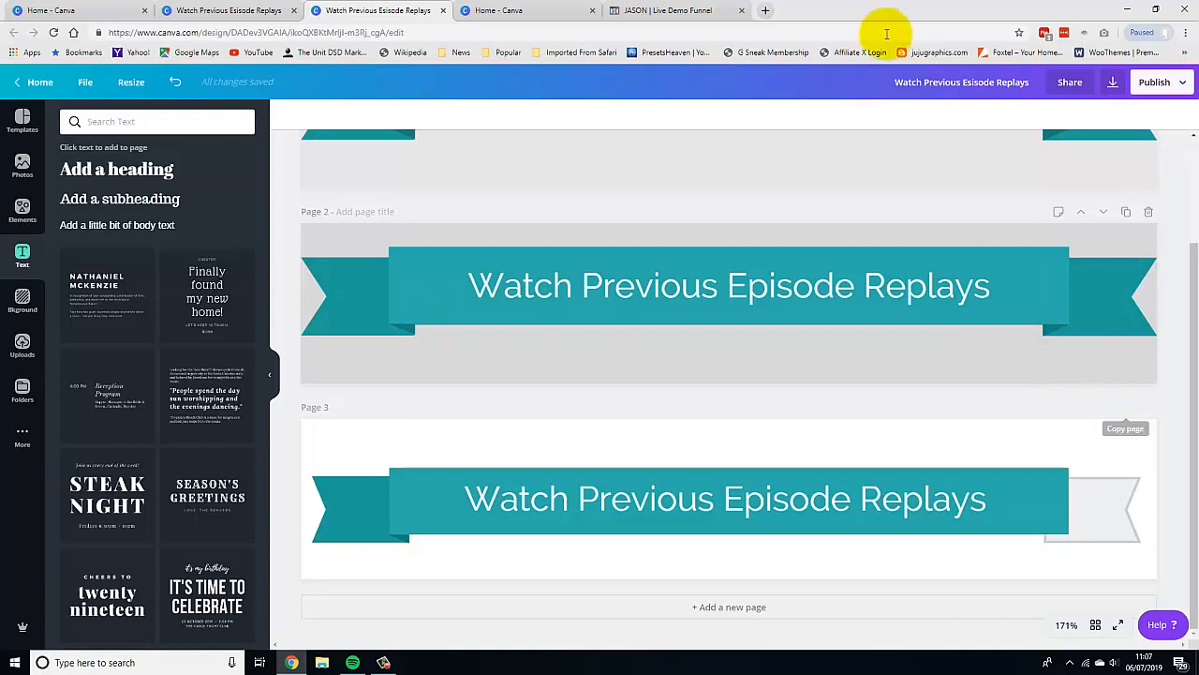
Switch to the ClickFunnels demo funnel tab to compare the banner, then return to the design editor.
click(668, 10)
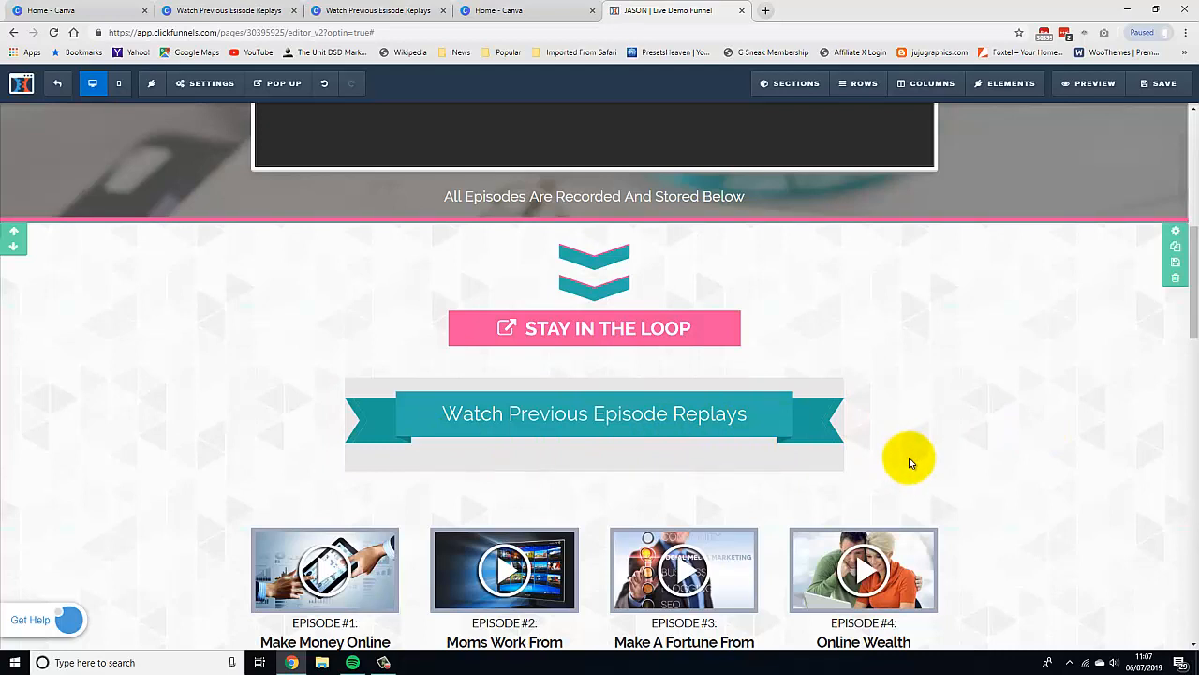
click(523, 8)
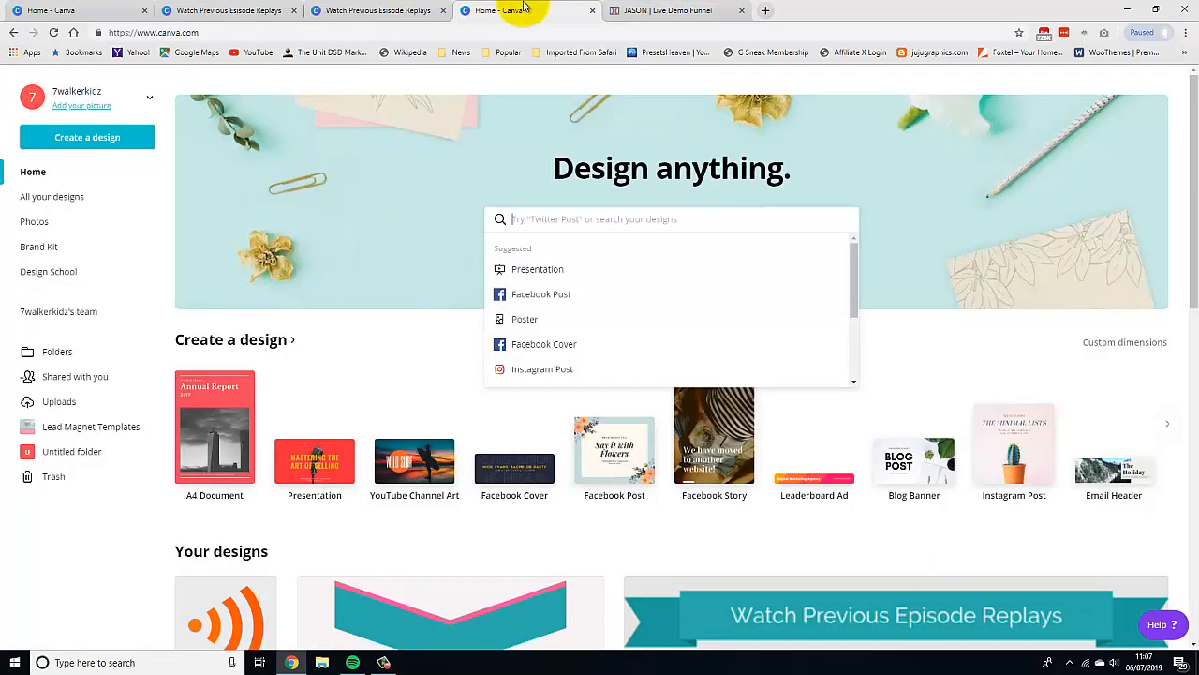
click(351, 8)
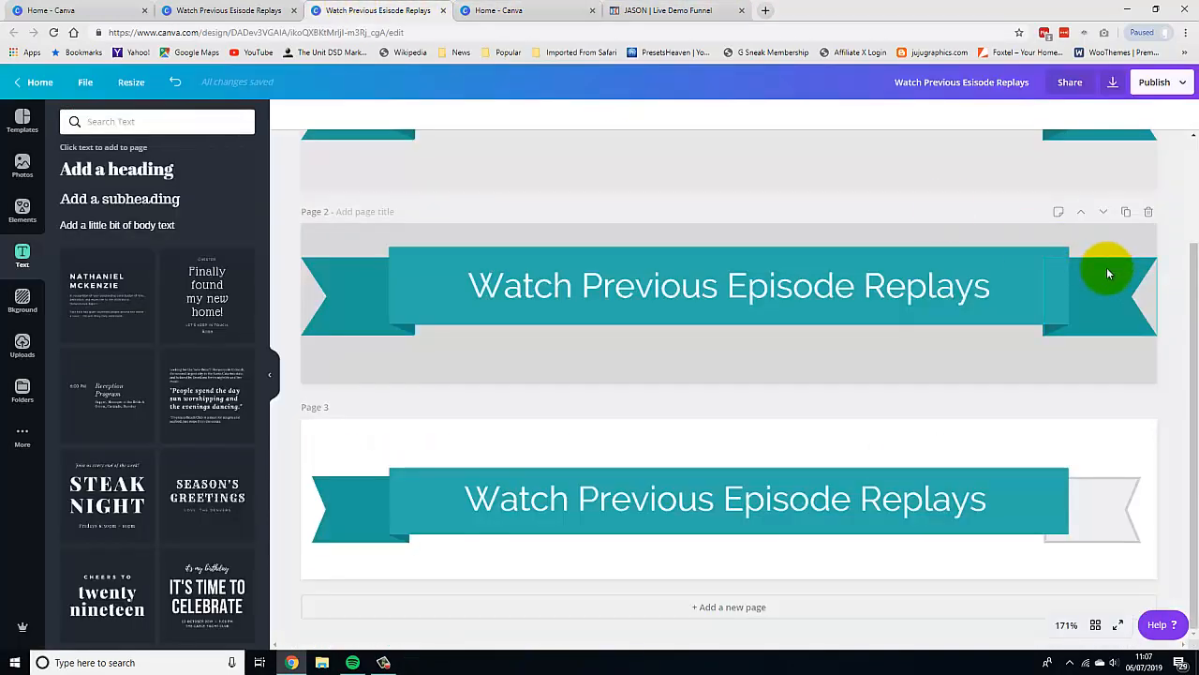
Download all pages as PNG with transparent background and open the downloaded zip to inspect the files.
click(911, 355)
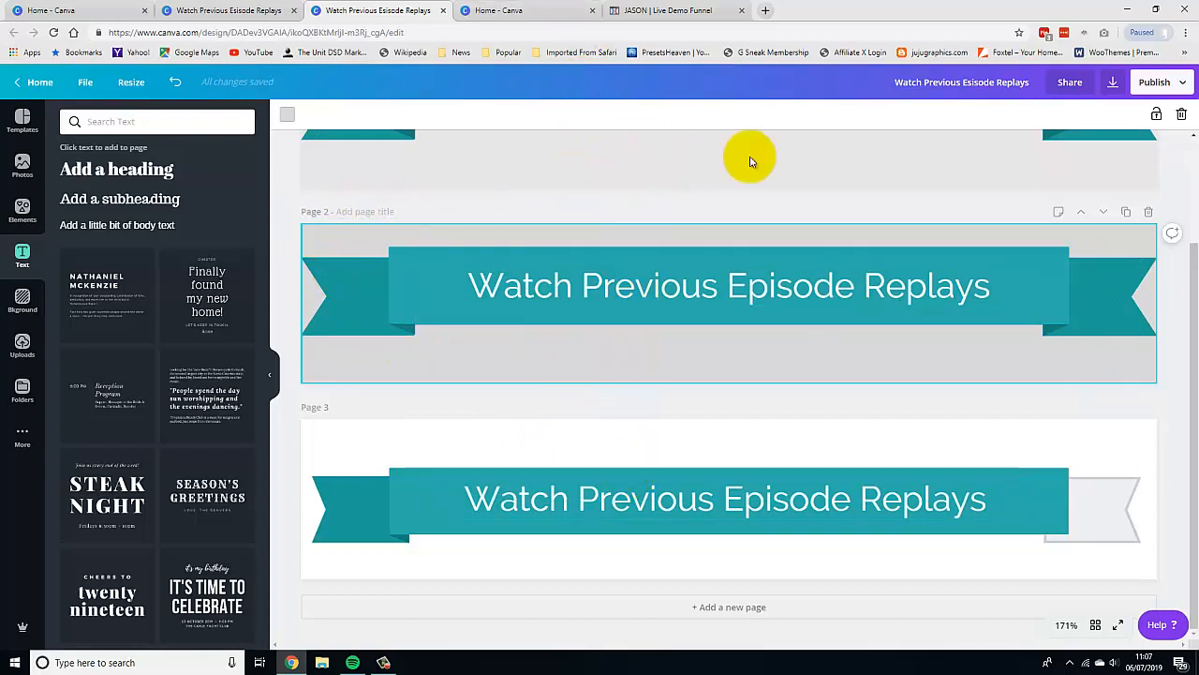
click(1114, 84)
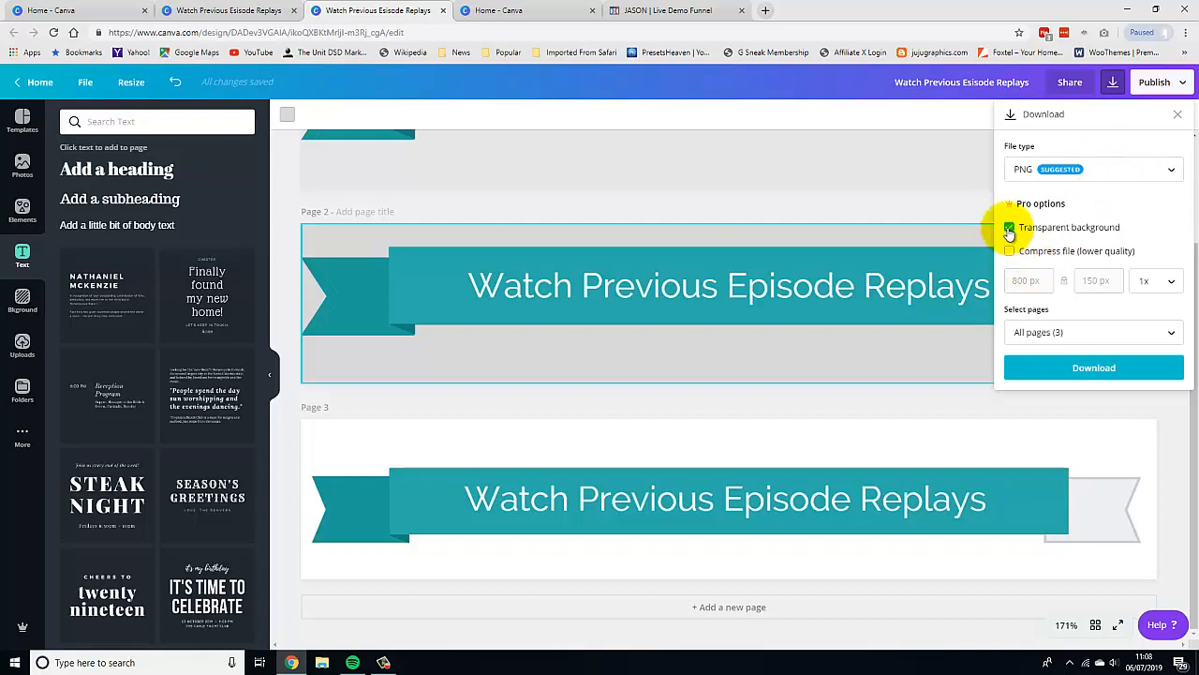
click(1090, 368)
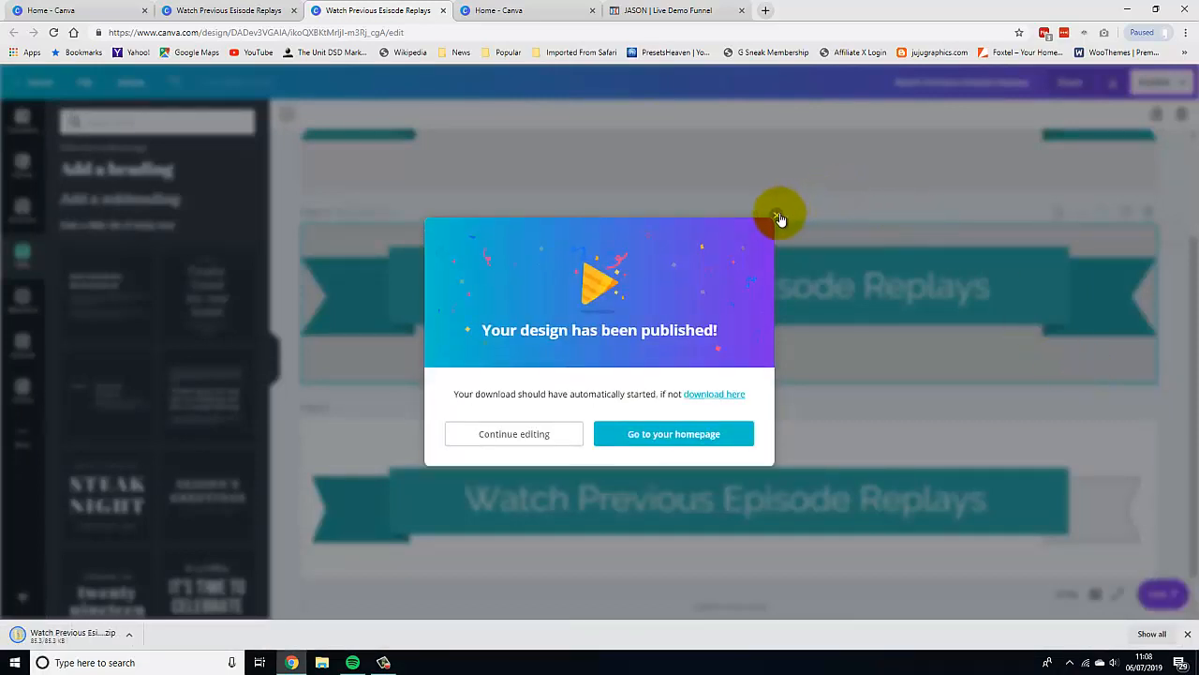
click(804, 200)
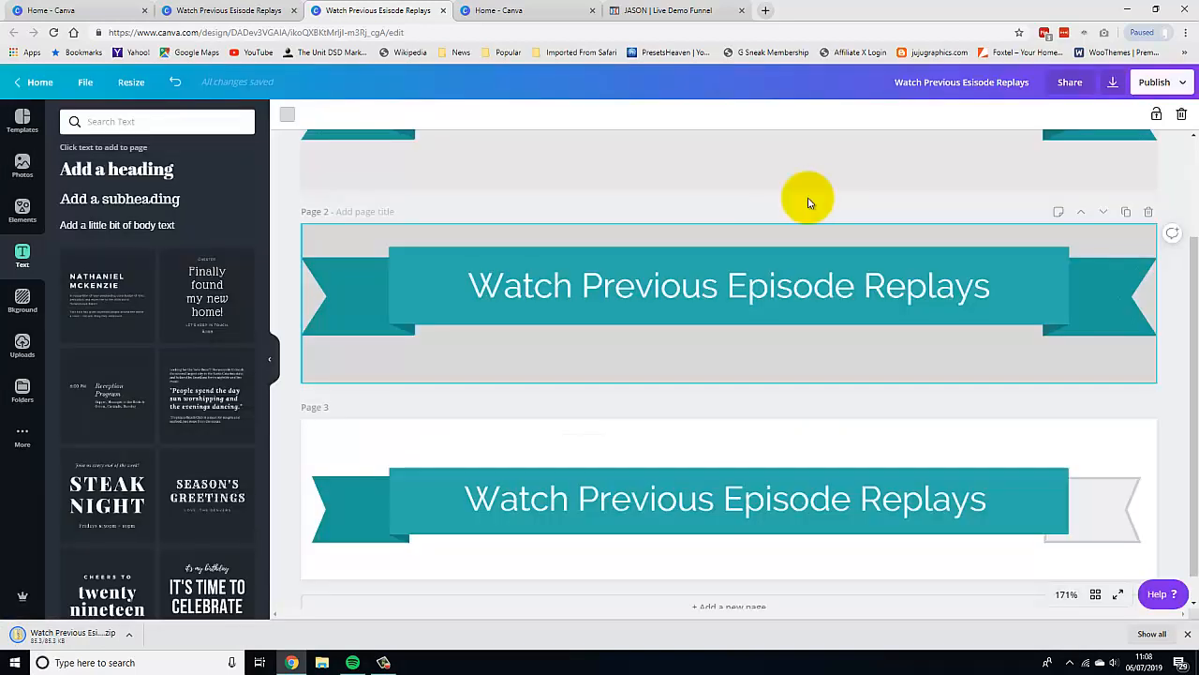
click(67, 636)
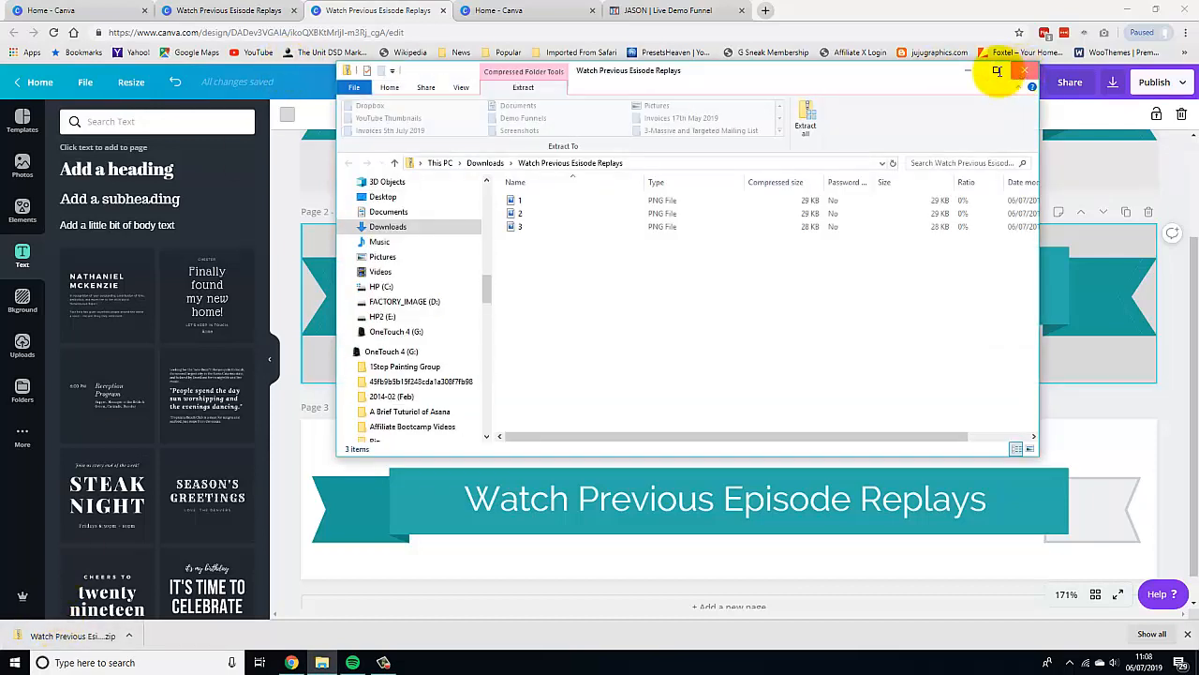
click(969, 70)
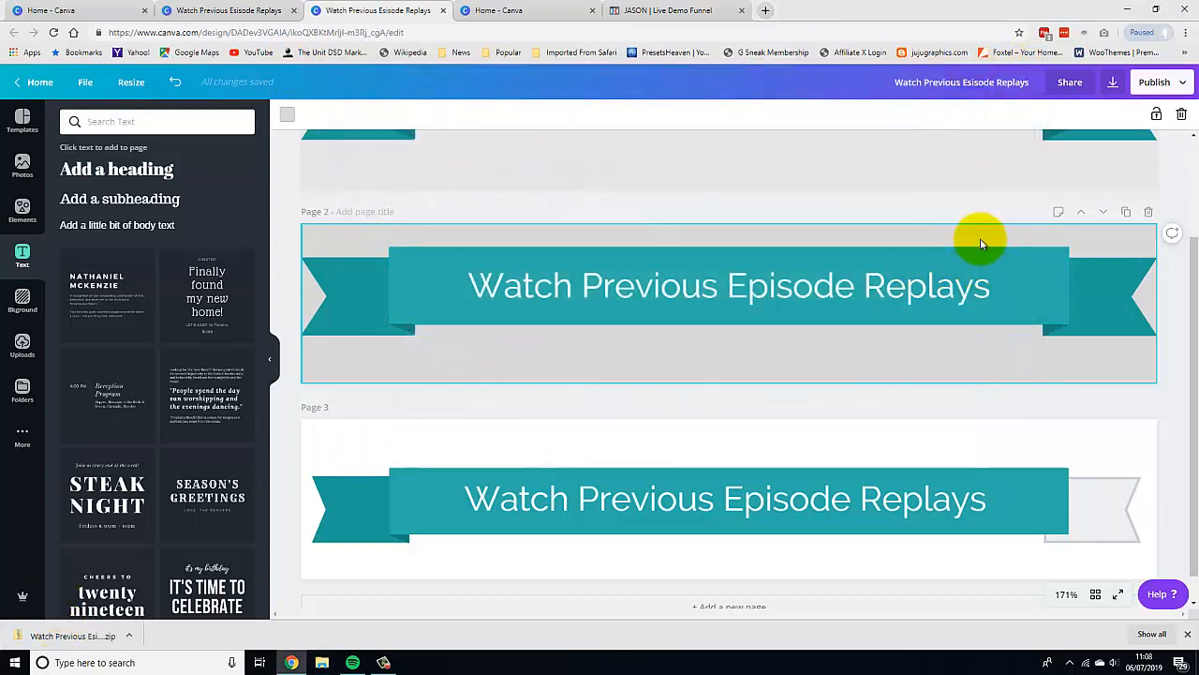
Download only page 2 as a PNG with transparent background.
click(1114, 83)
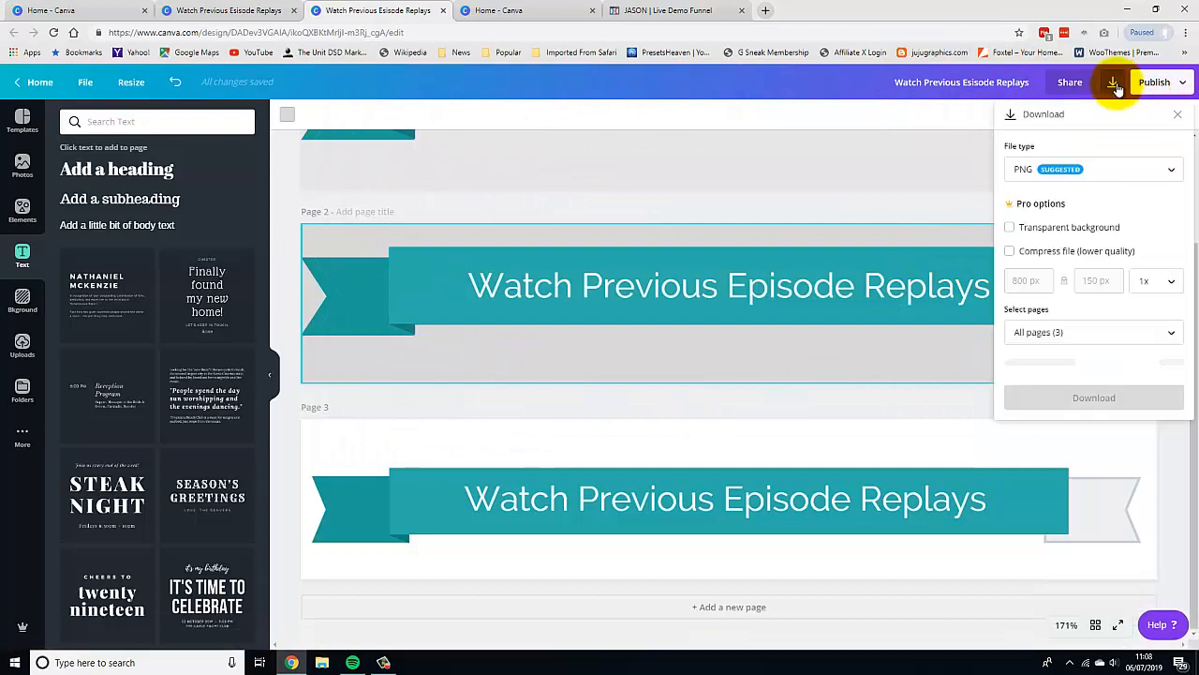
click(1010, 228)
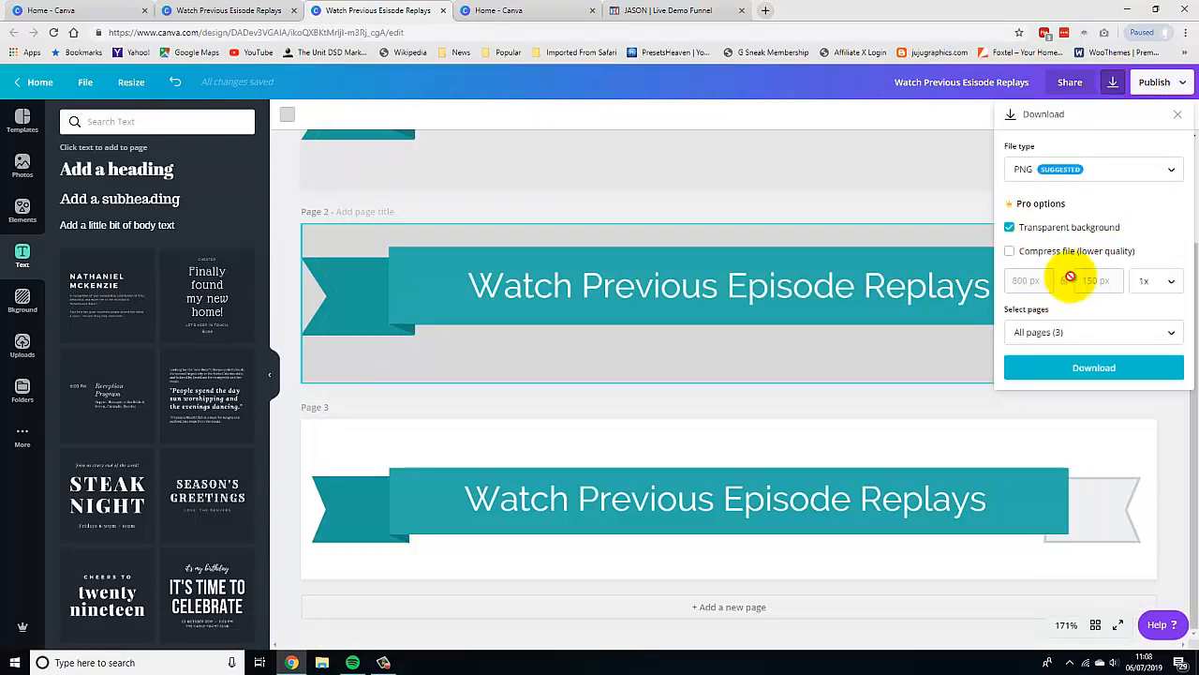
click(1170, 339)
click(1169, 440)
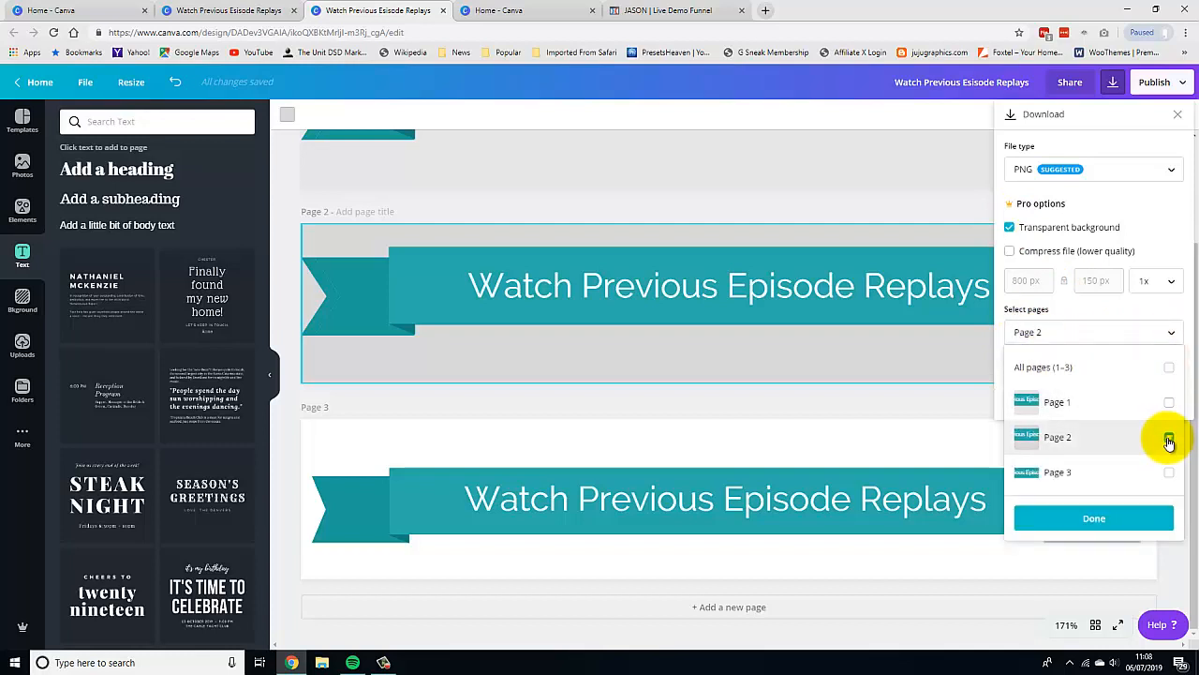
click(1084, 523)
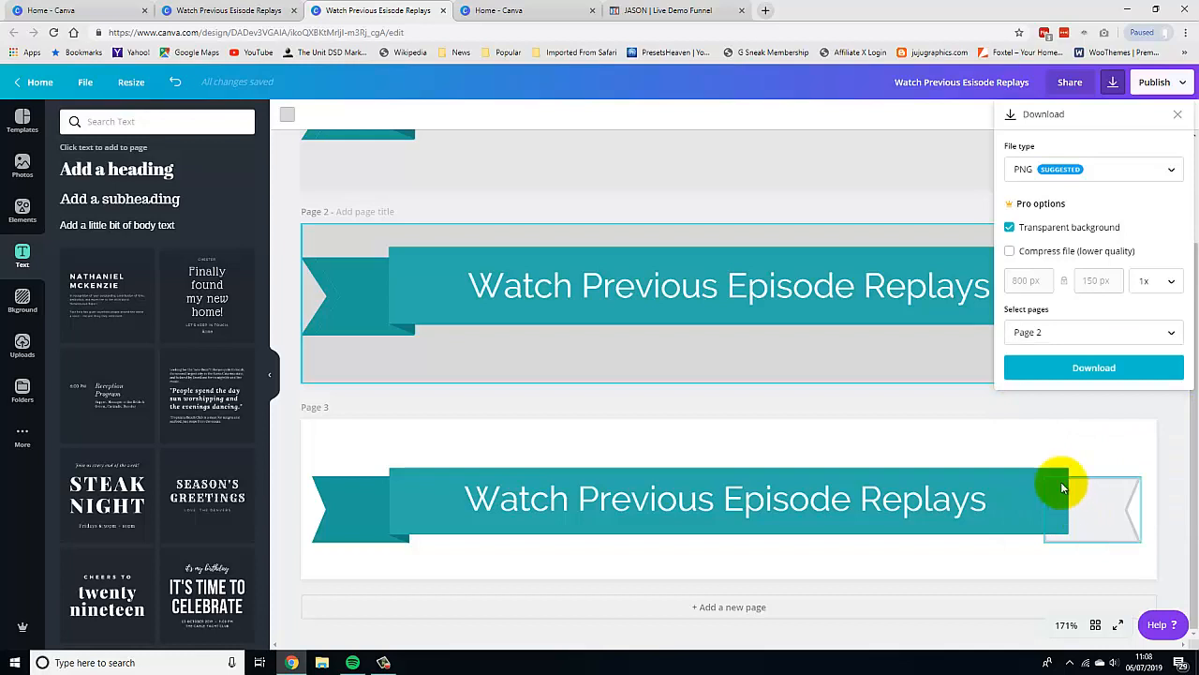
click(1068, 368)
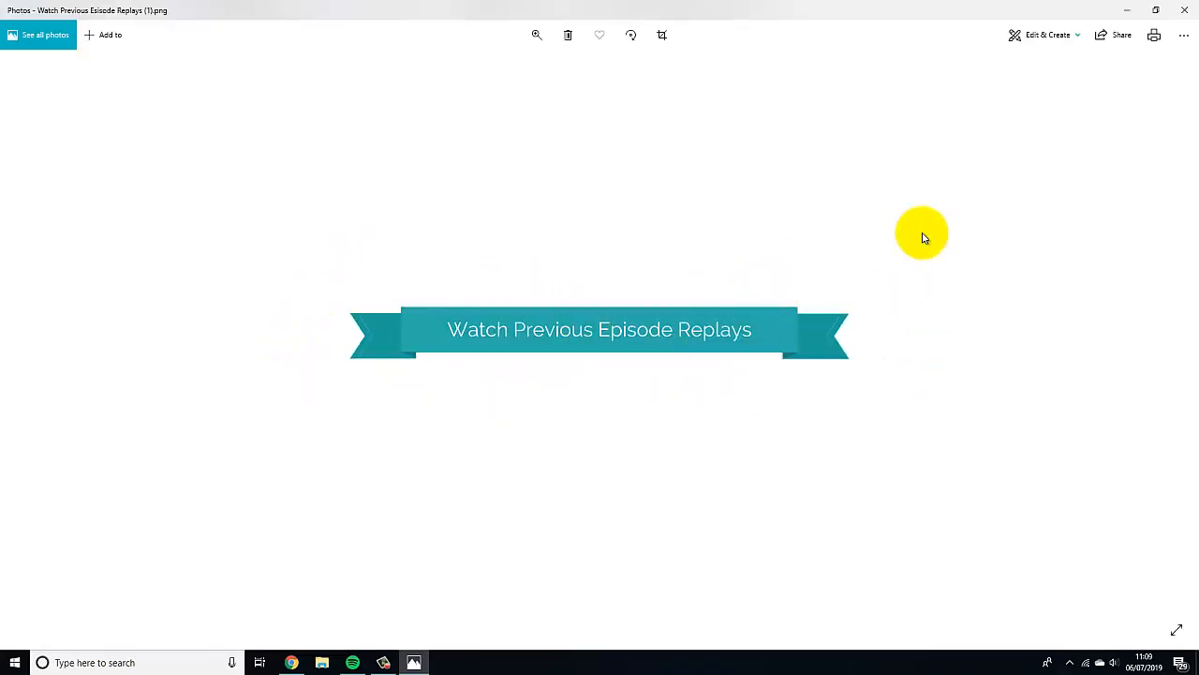
In the photo viewer, save a copy of the downloaded banner to the Desktop as Green Banner and close the viewer.
click(1184, 42)
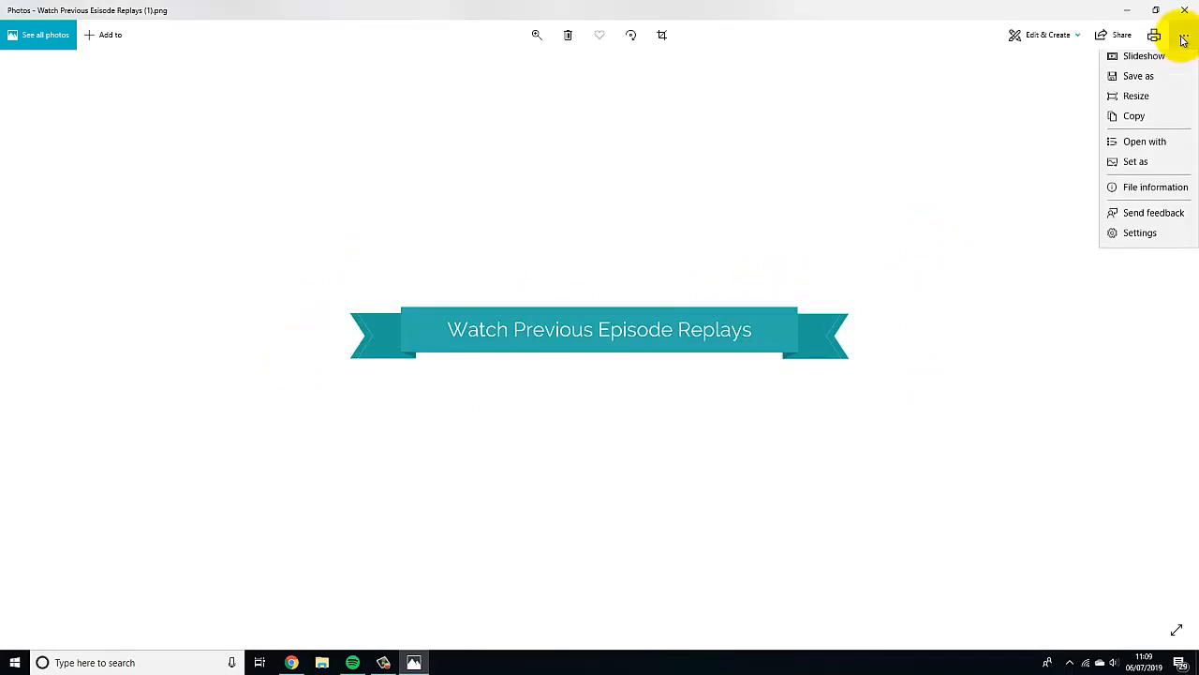
click(1140, 86)
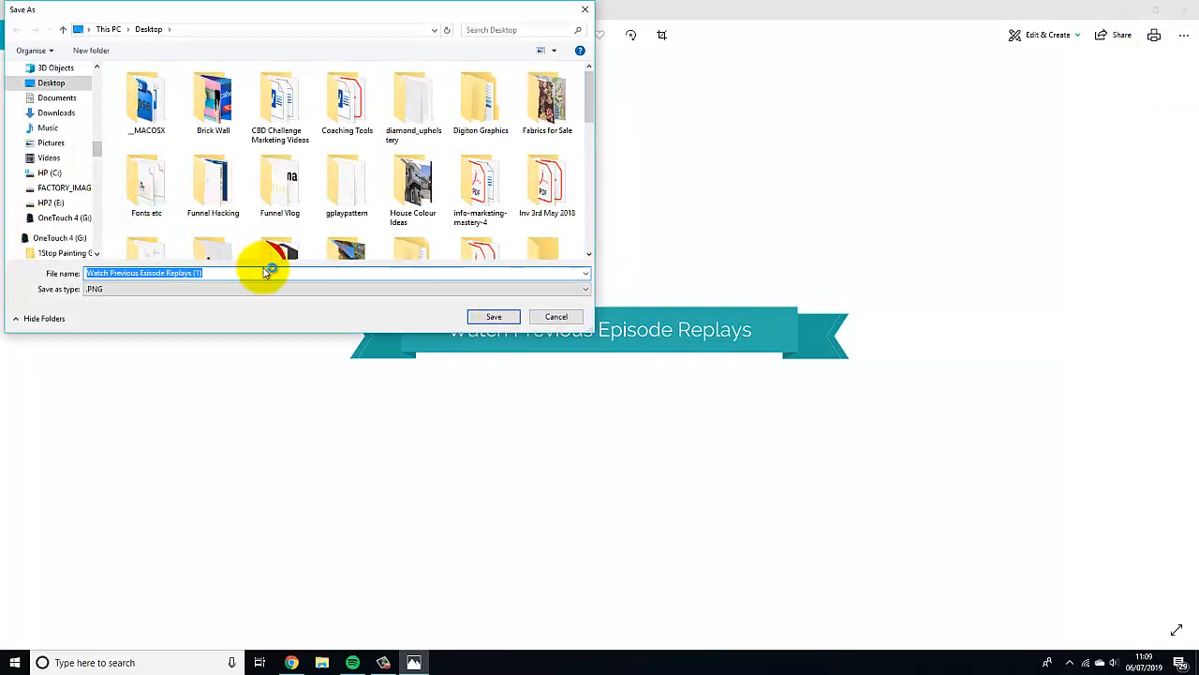
text(Gre)
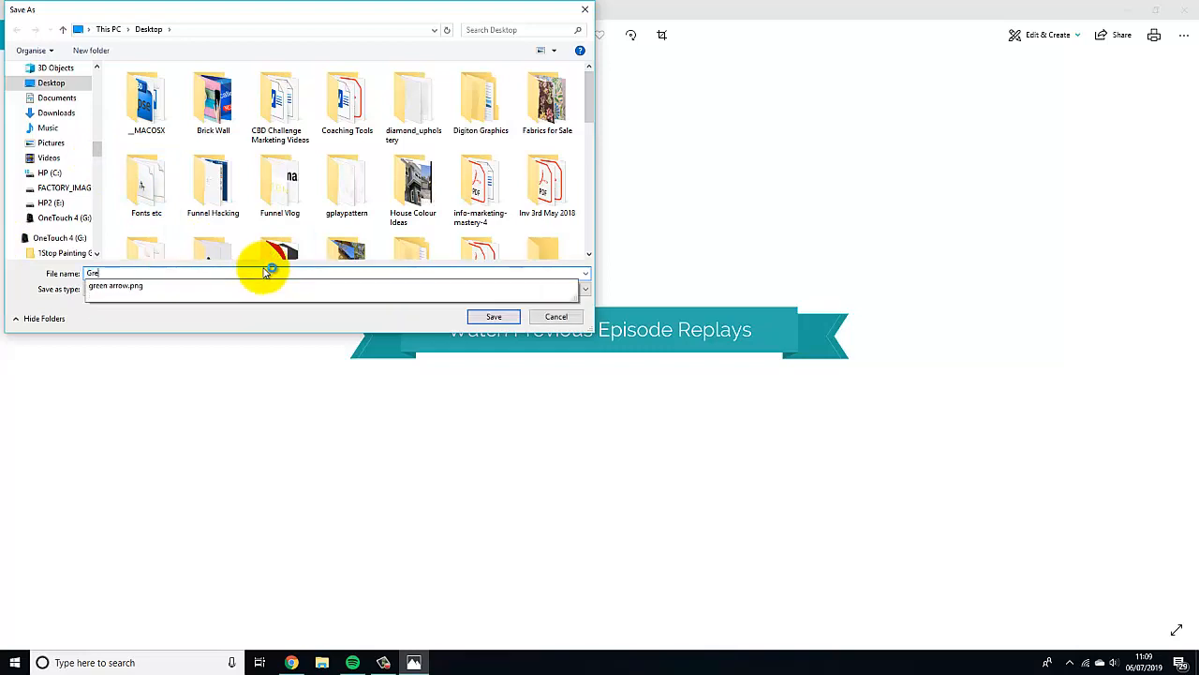
text(en Banner)
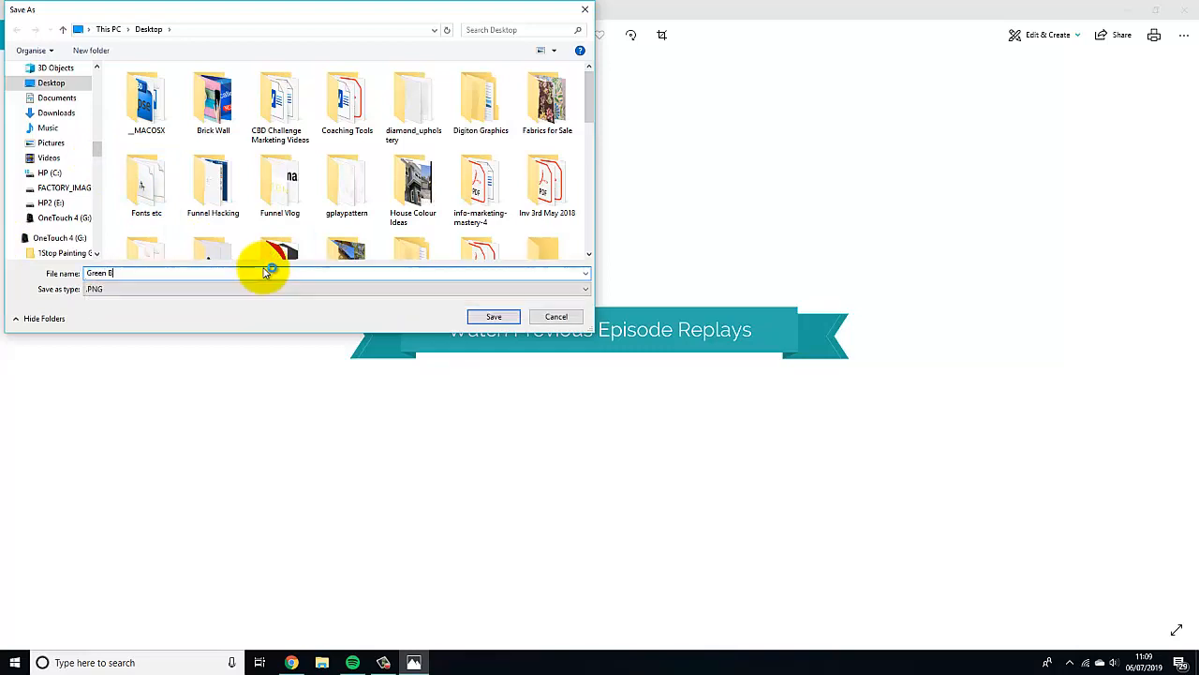
click(492, 316)
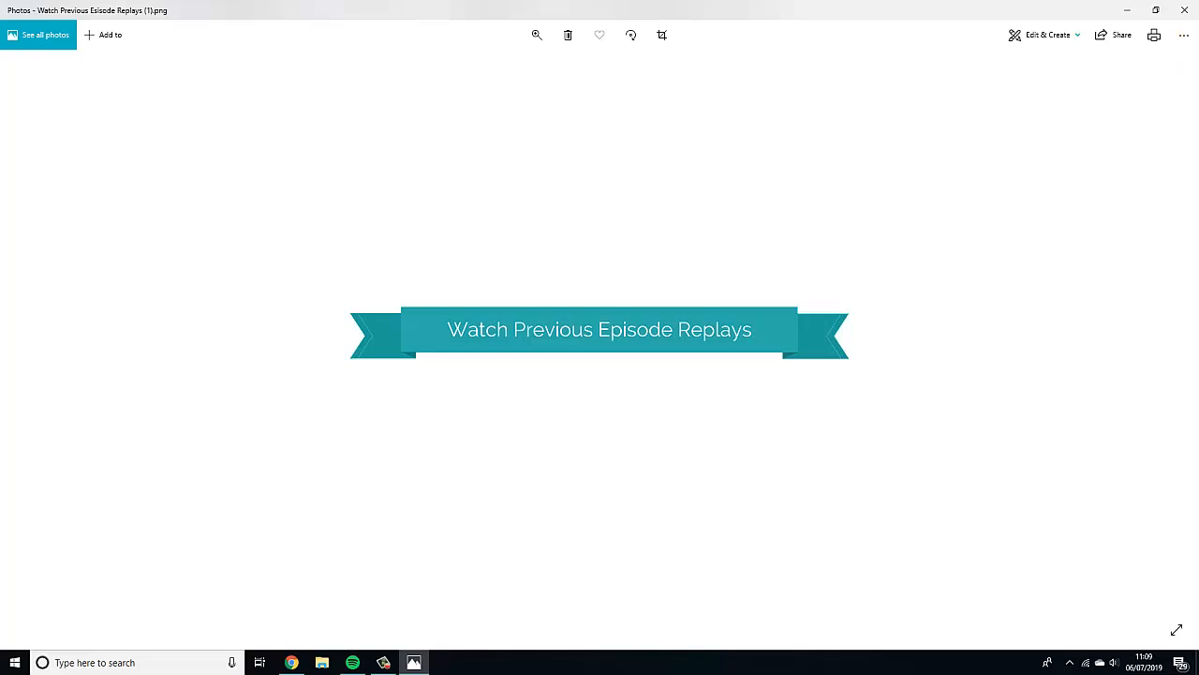
click(1184, 10)
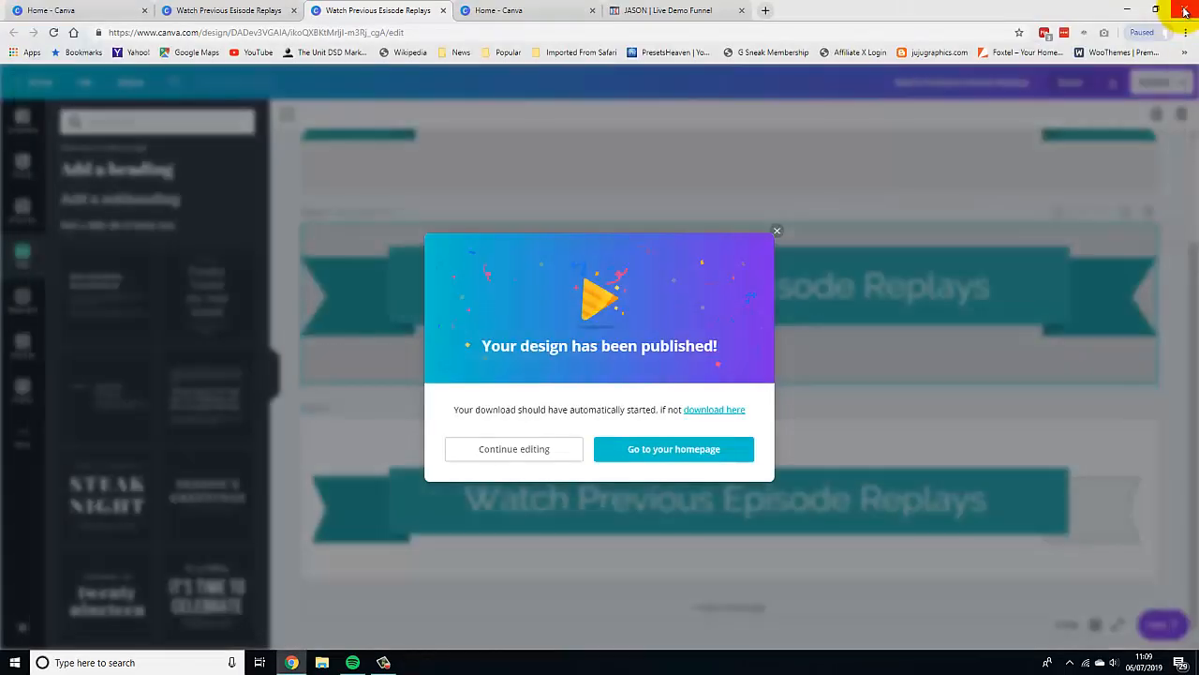
Close the published dialog and the extra design tabs, returning to the Canva home tab.
click(776, 233)
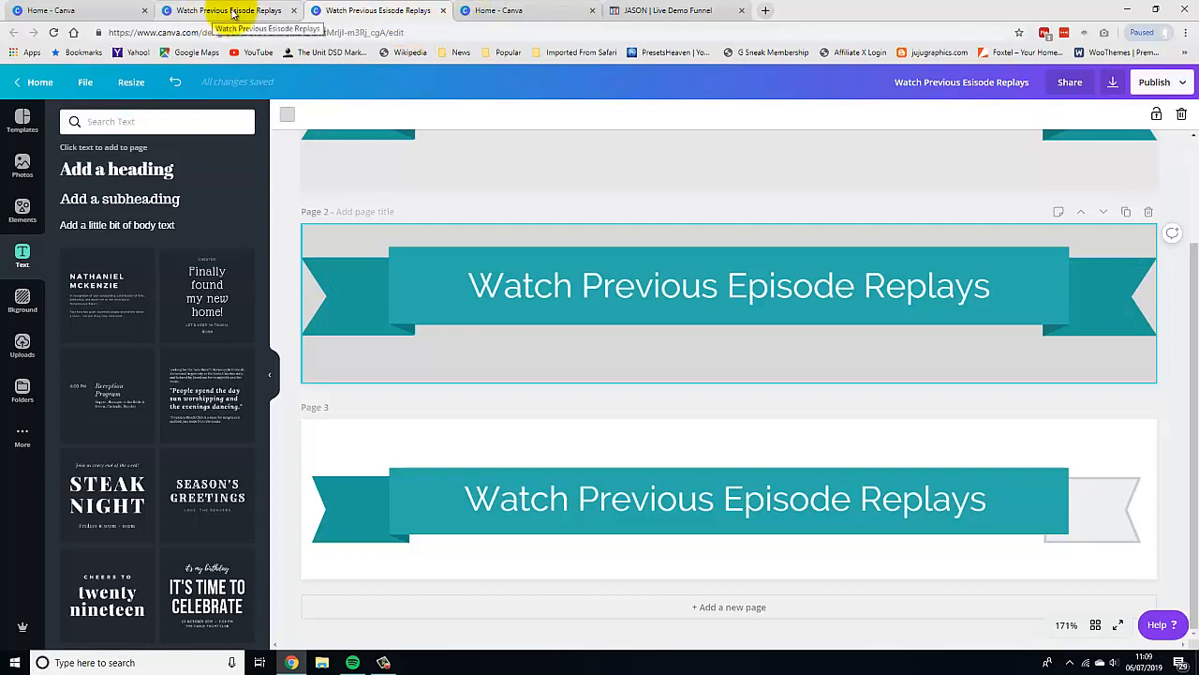
click(443, 11)
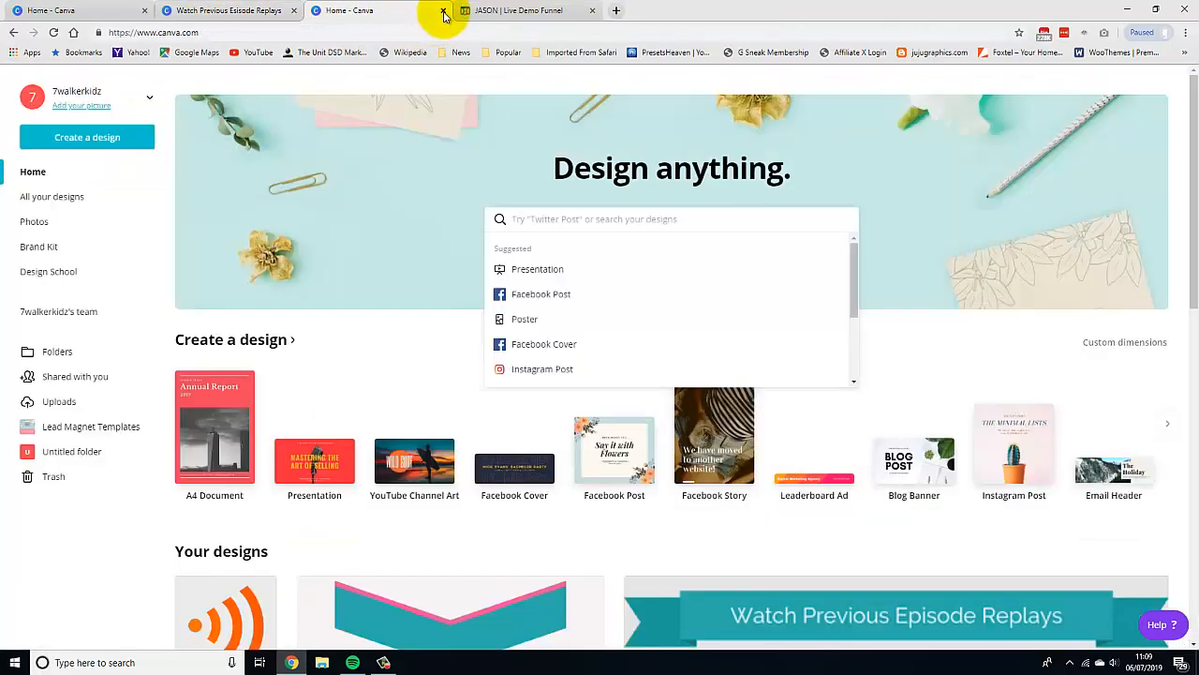
click(443, 12)
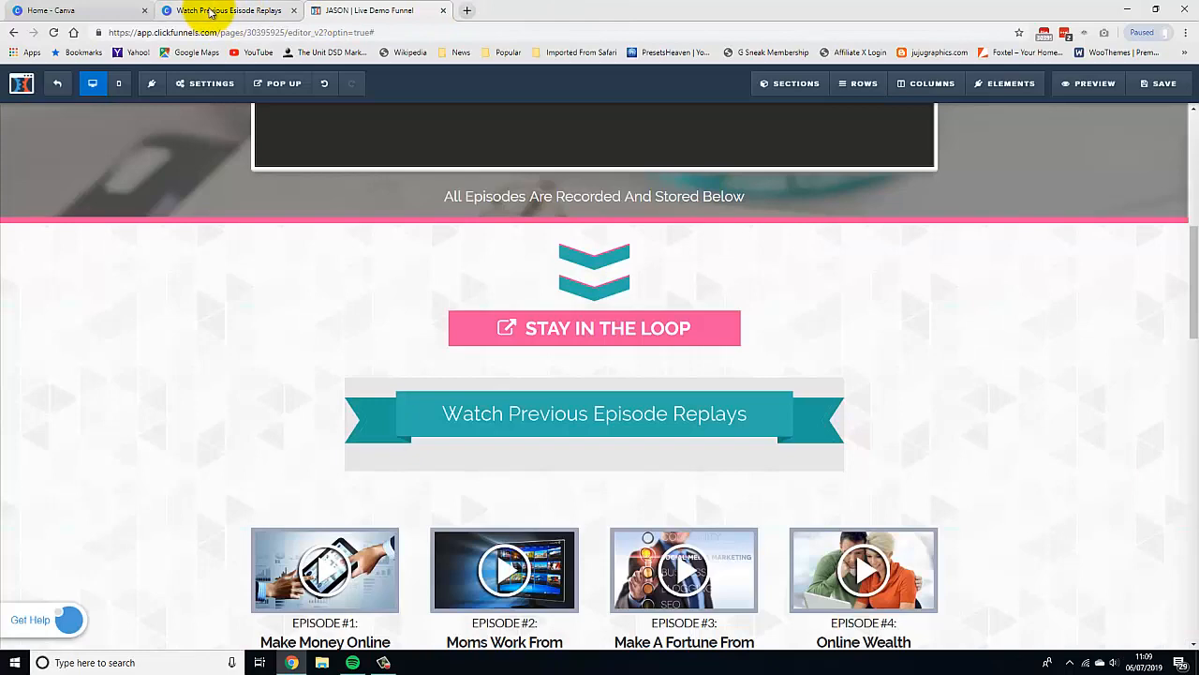
click(210, 11)
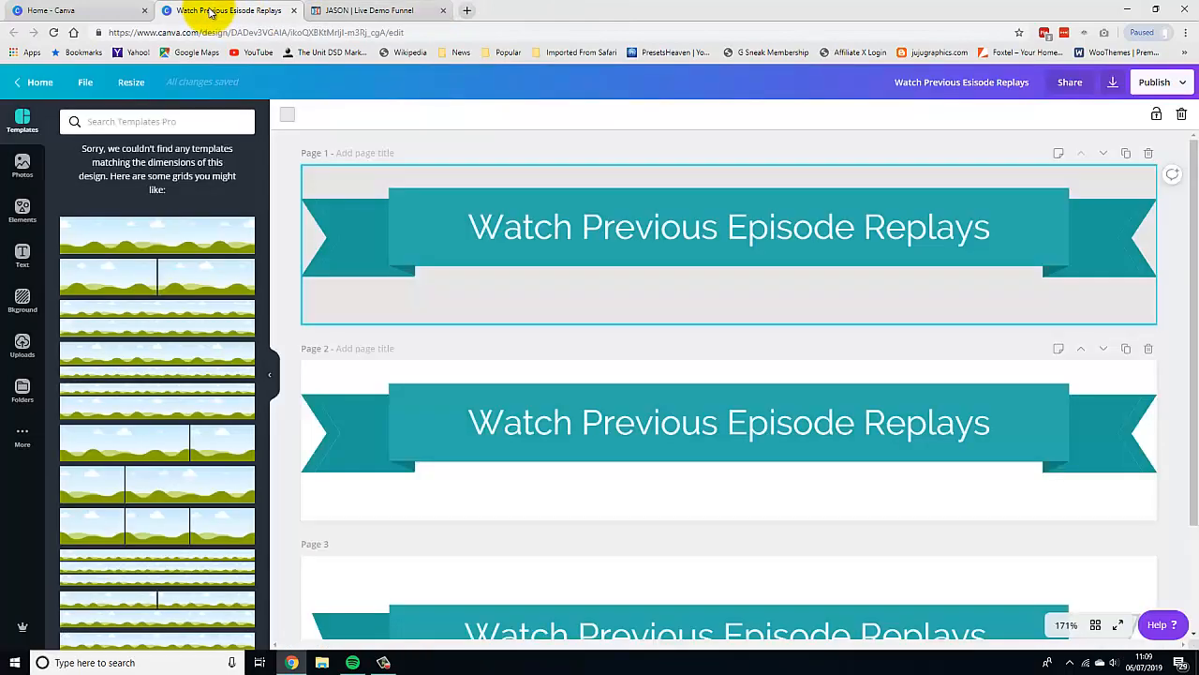
click(293, 12)
click(101, 11)
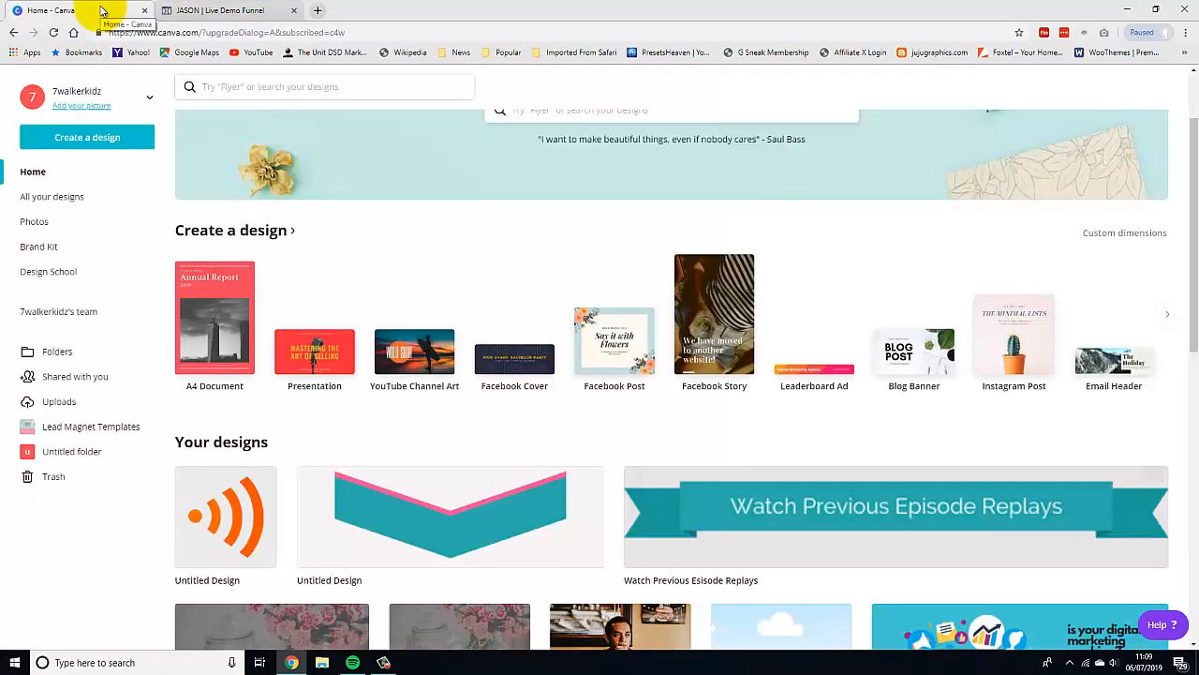
Open the pink-and-teal chevron design and show the Elements panel.
click(450, 498)
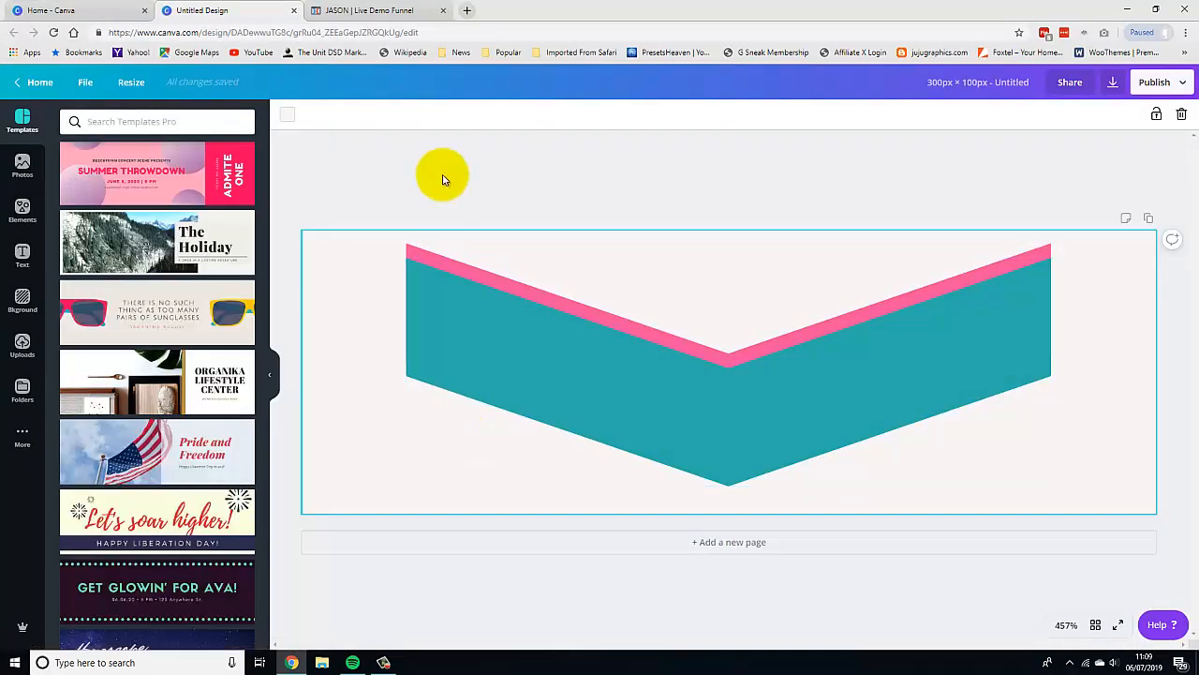
click(21, 211)
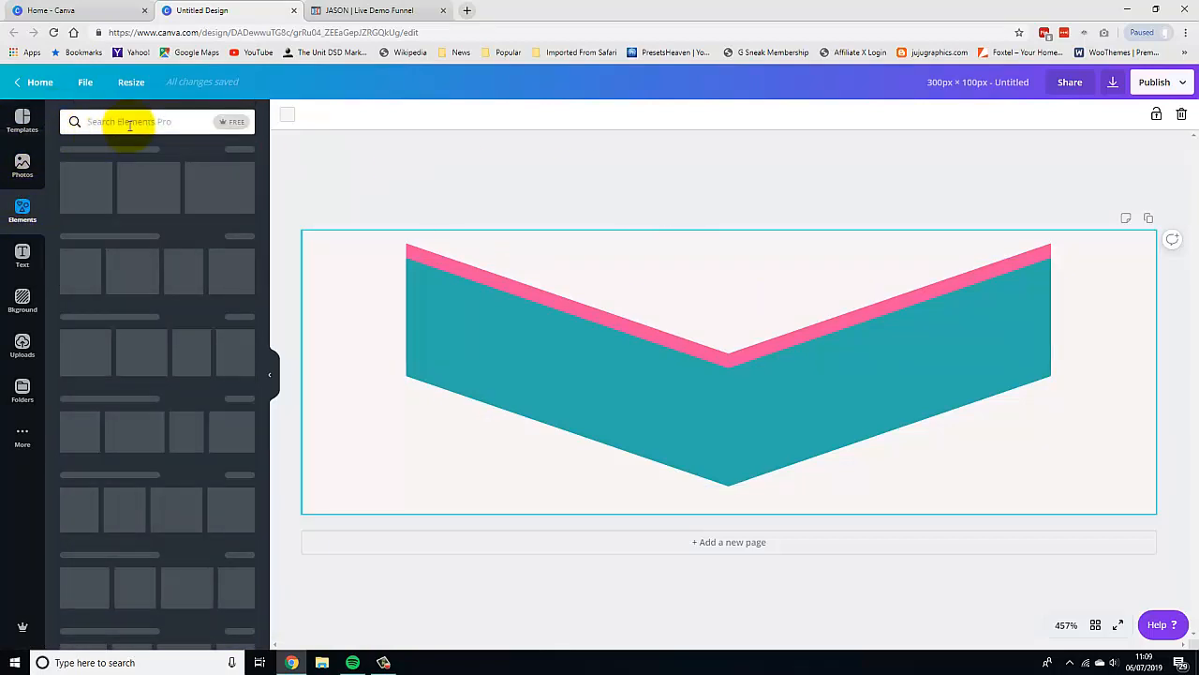
Search the elements library for down arrow and browse through the results.
click(210, 123)
text(down a)
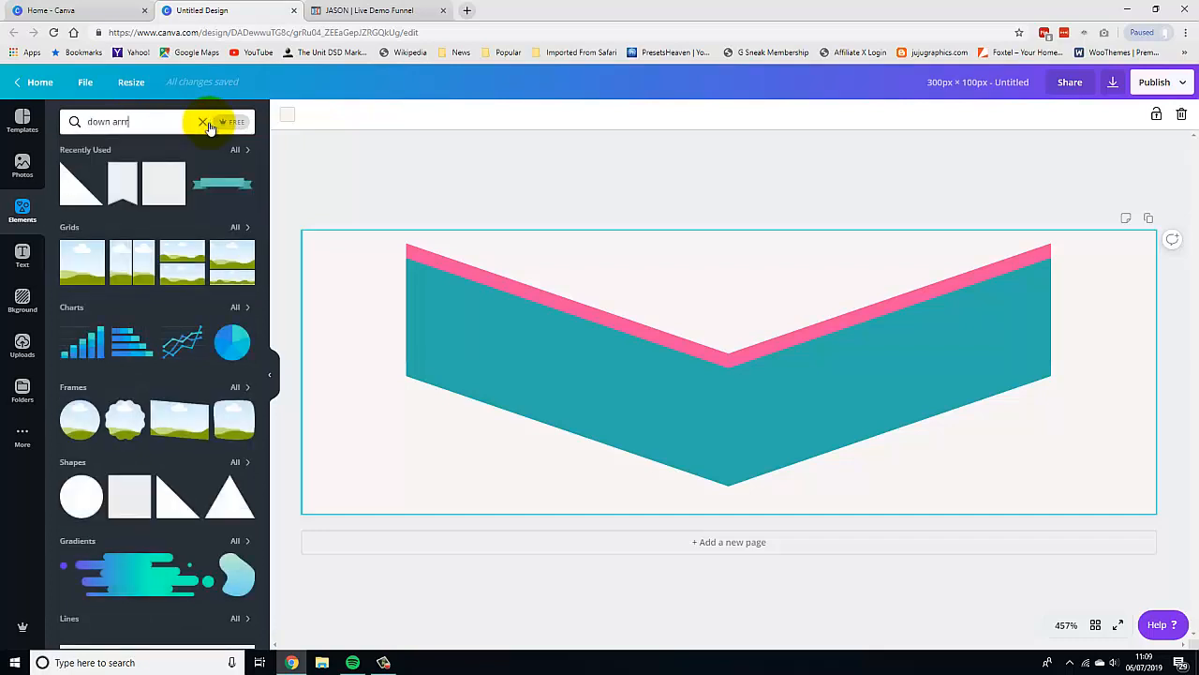
text(rrow)
key(Return)
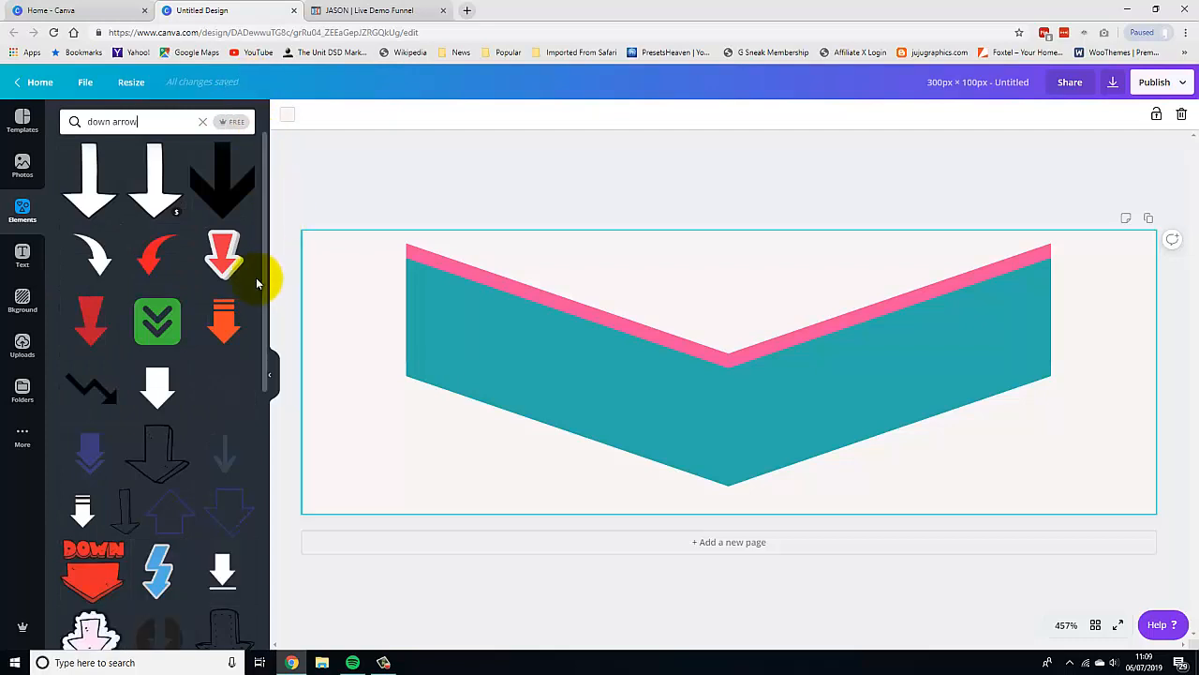
drag(264, 286, 261, 583)
scroll(255, 468, down, 2)
scroll(266, 490, down, 5)
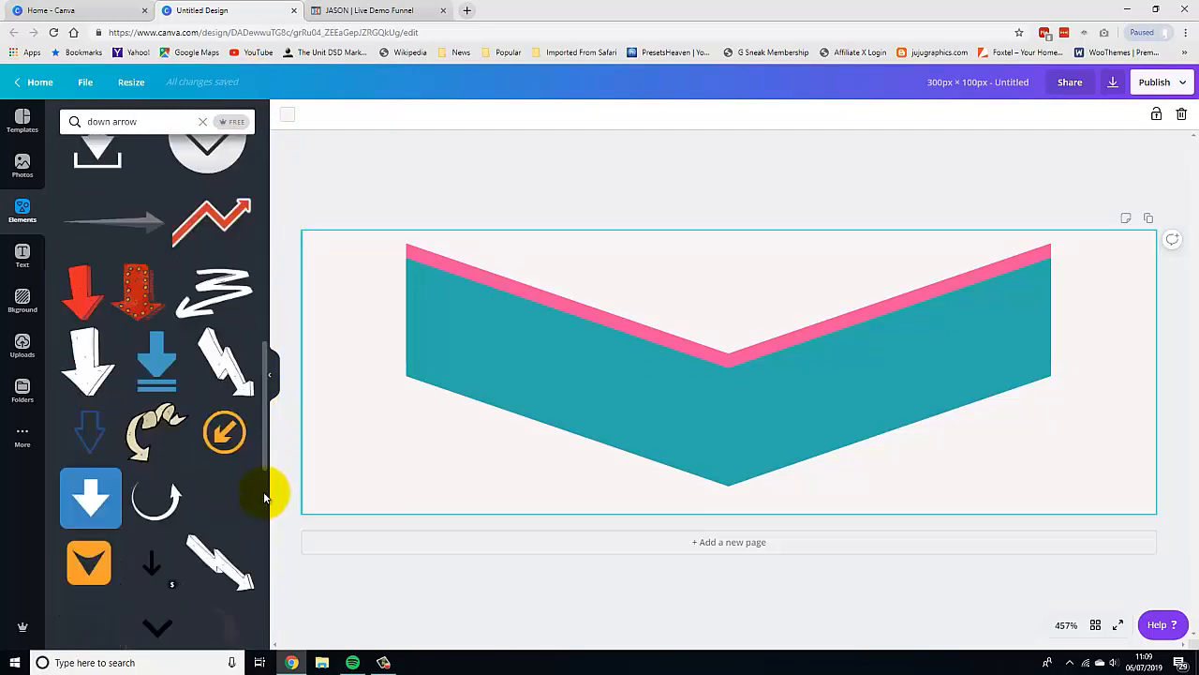
scroll(268, 563, down, 5)
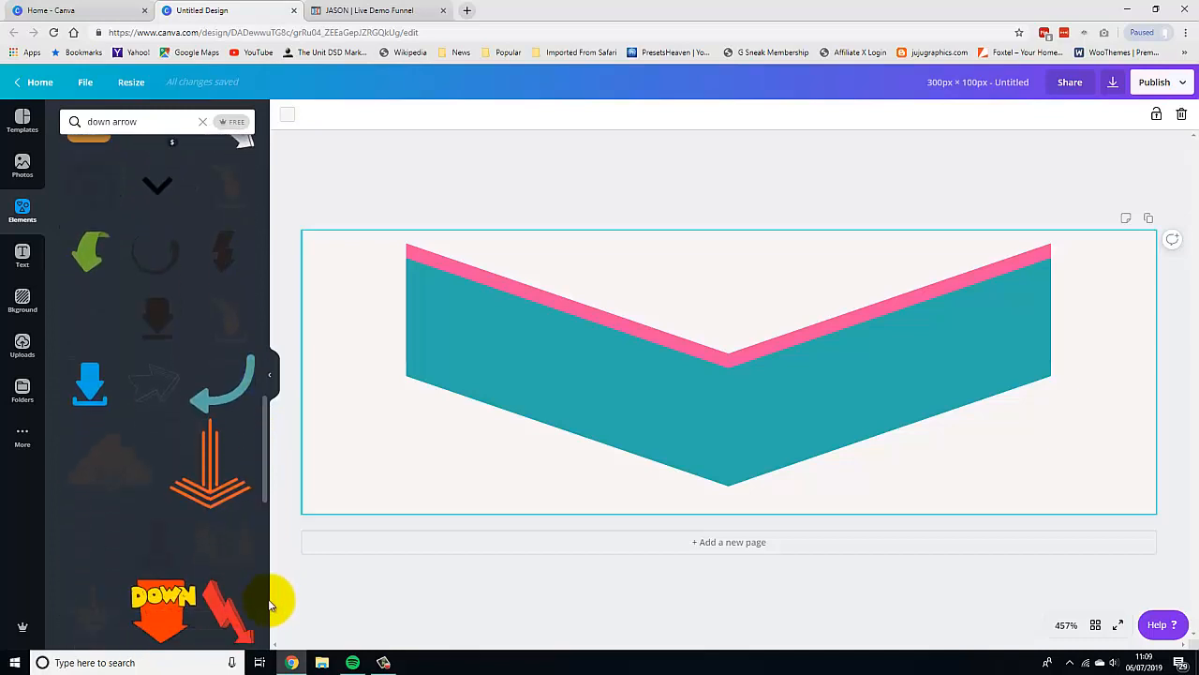
scroll(260, 469, down, 5)
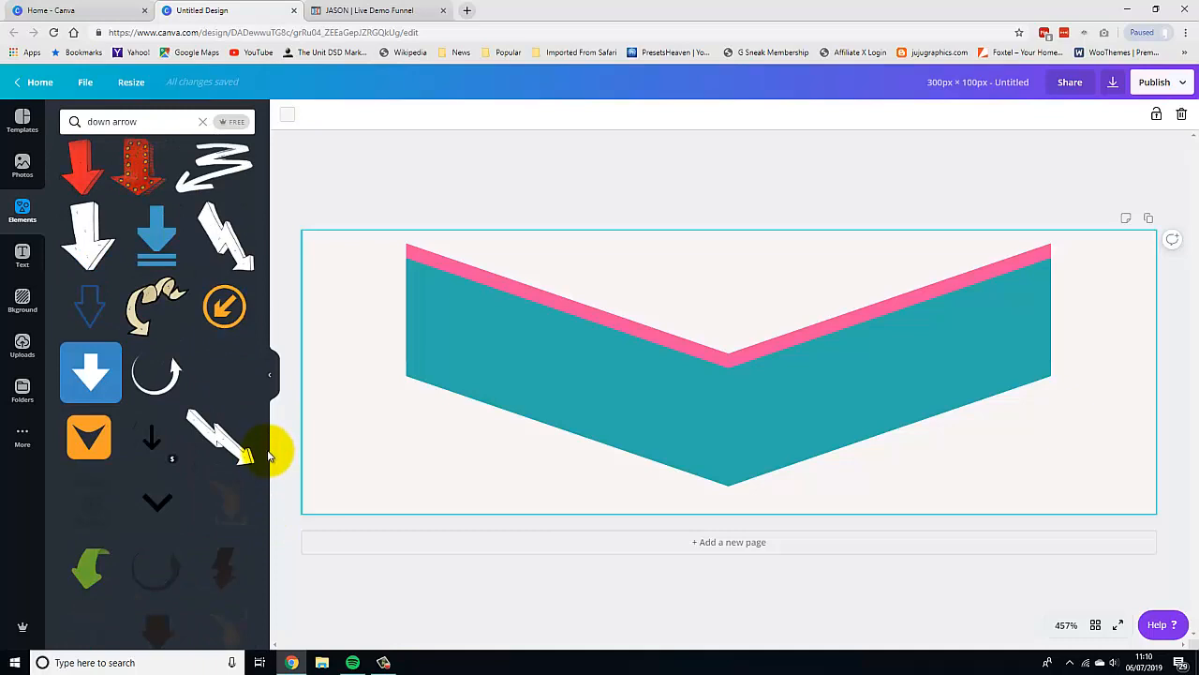
drag(265, 384, 269, 603)
scroll(259, 528, down, 1)
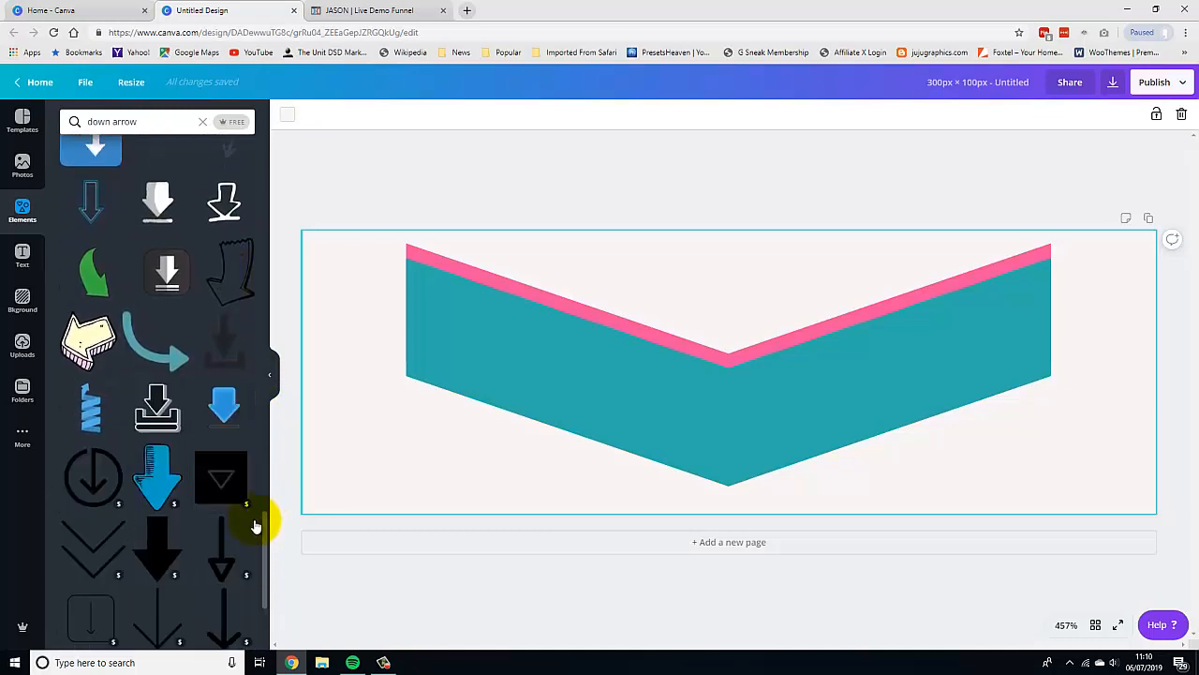
scroll(263, 529, down, 10)
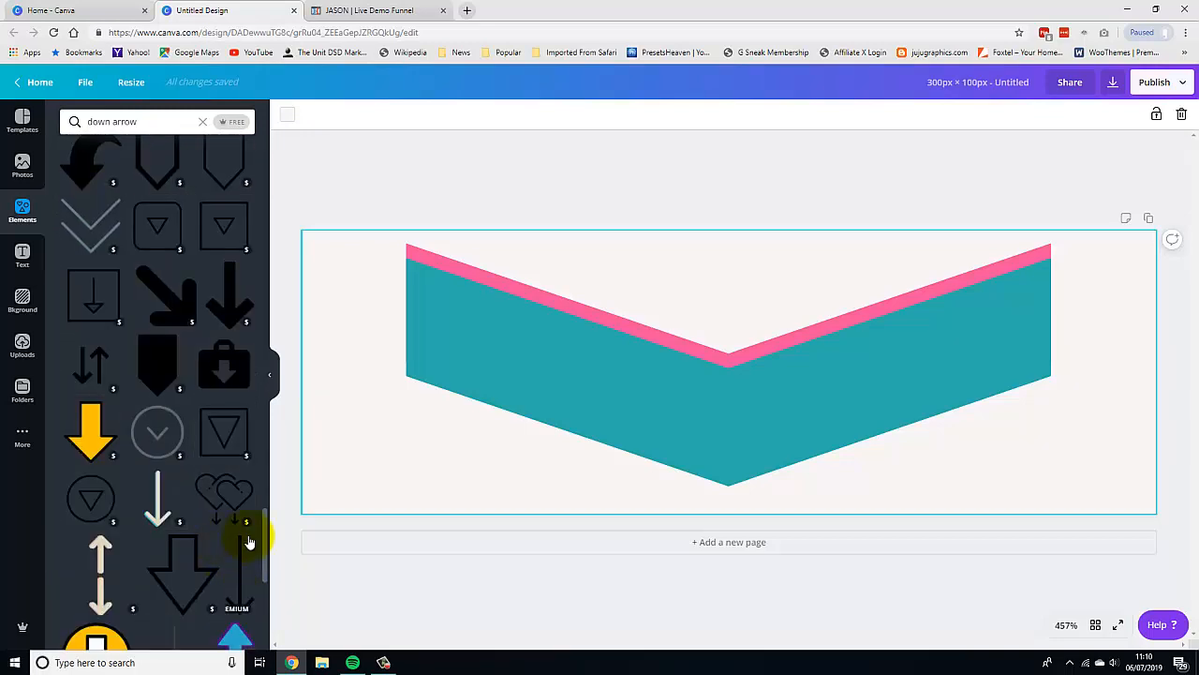
scroll(266, 553, down, 6)
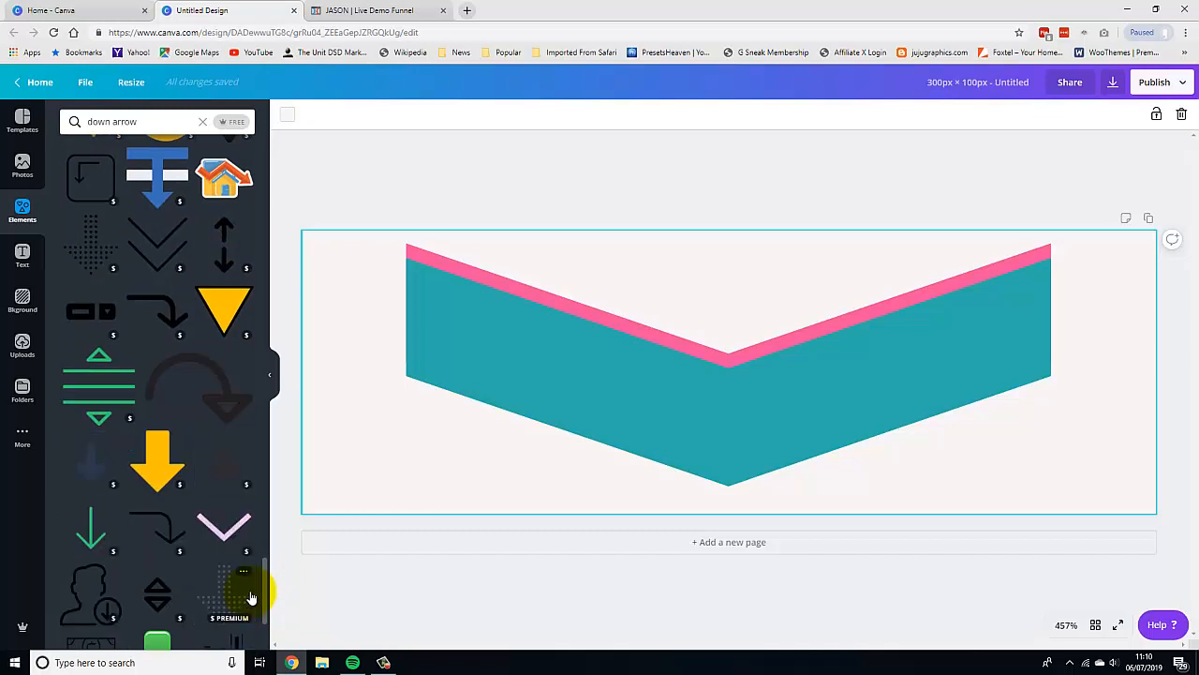
click(710, 392)
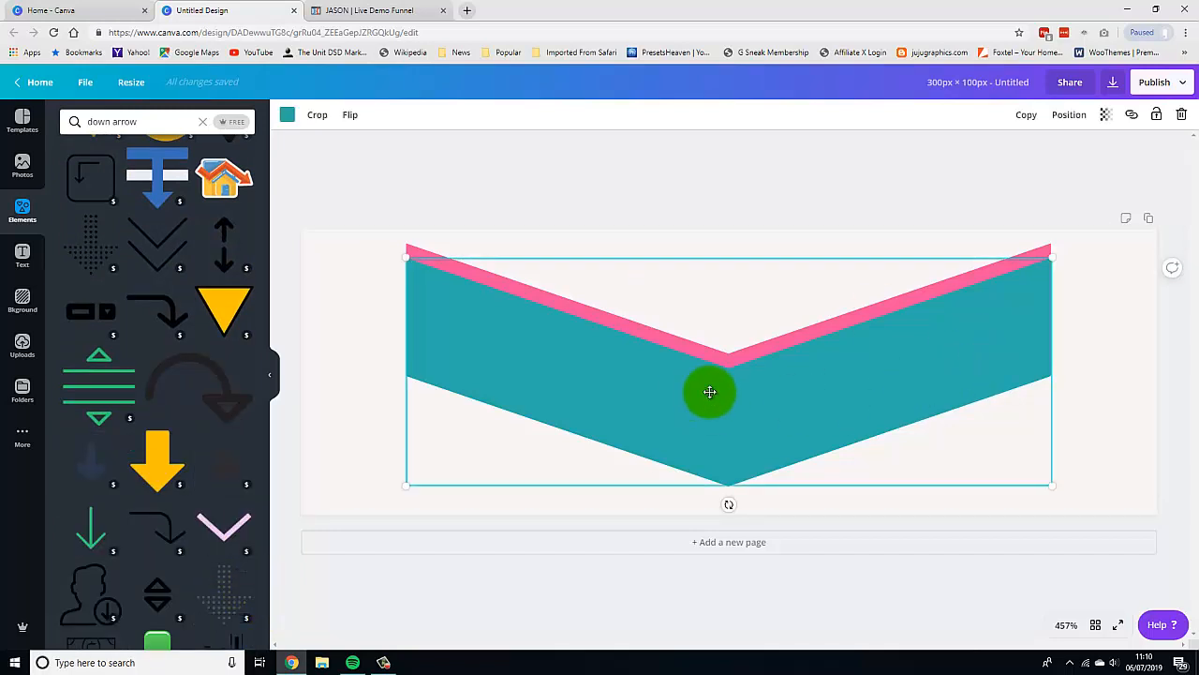
mouse_move(709, 391)
mouse_down()
mouse_move(720, 393)
mouse_move(718, 492)
mouse_move(731, 404)
mouse_move(722, 391)
mouse_up()
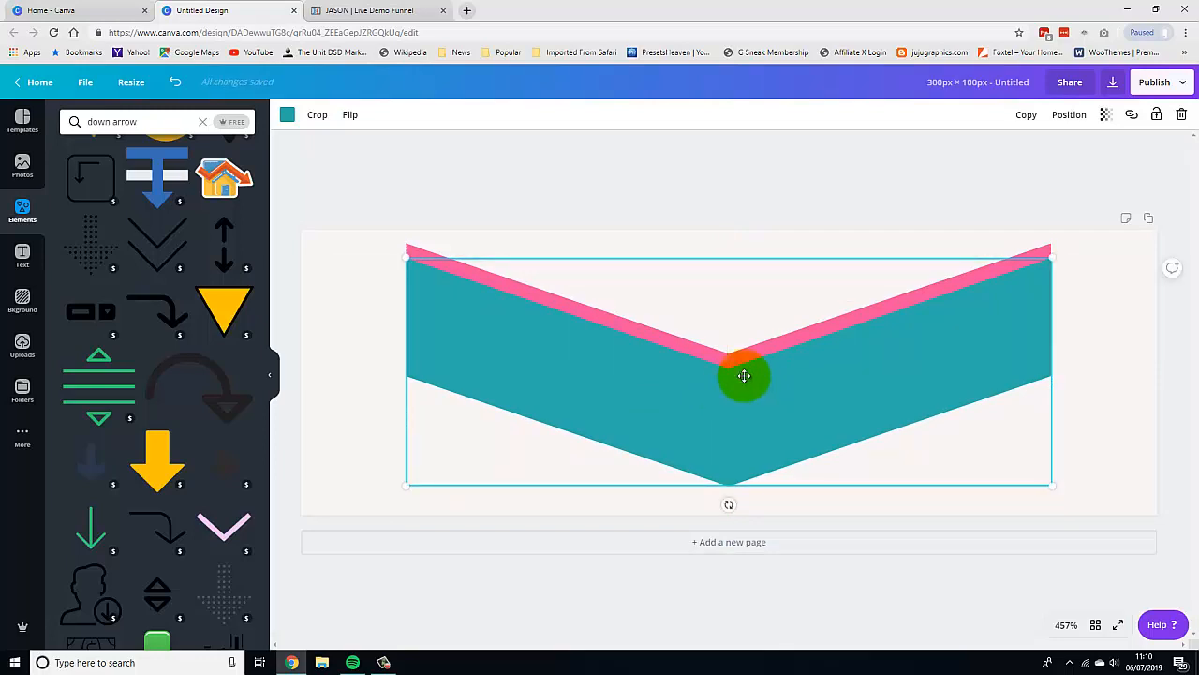
click(988, 146)
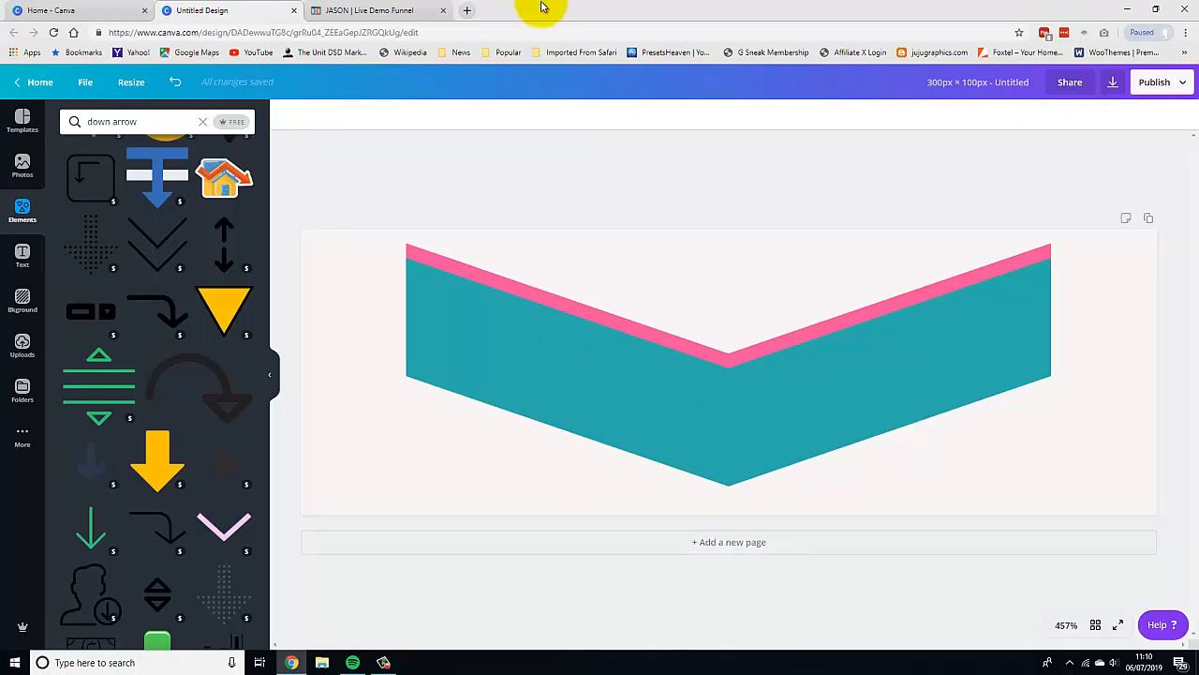
In the ClickFunnels tab, replace the replays heading image by uploading Green Banner.png from the Desktop and adding it.
click(351, 9)
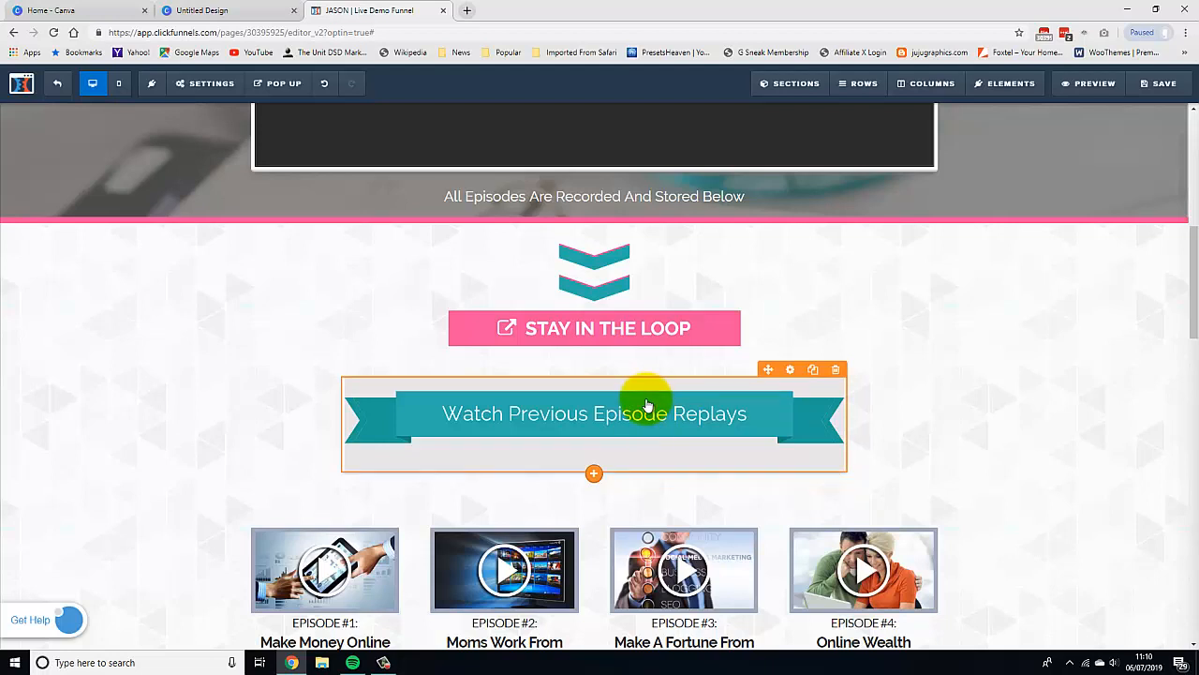
click(793, 372)
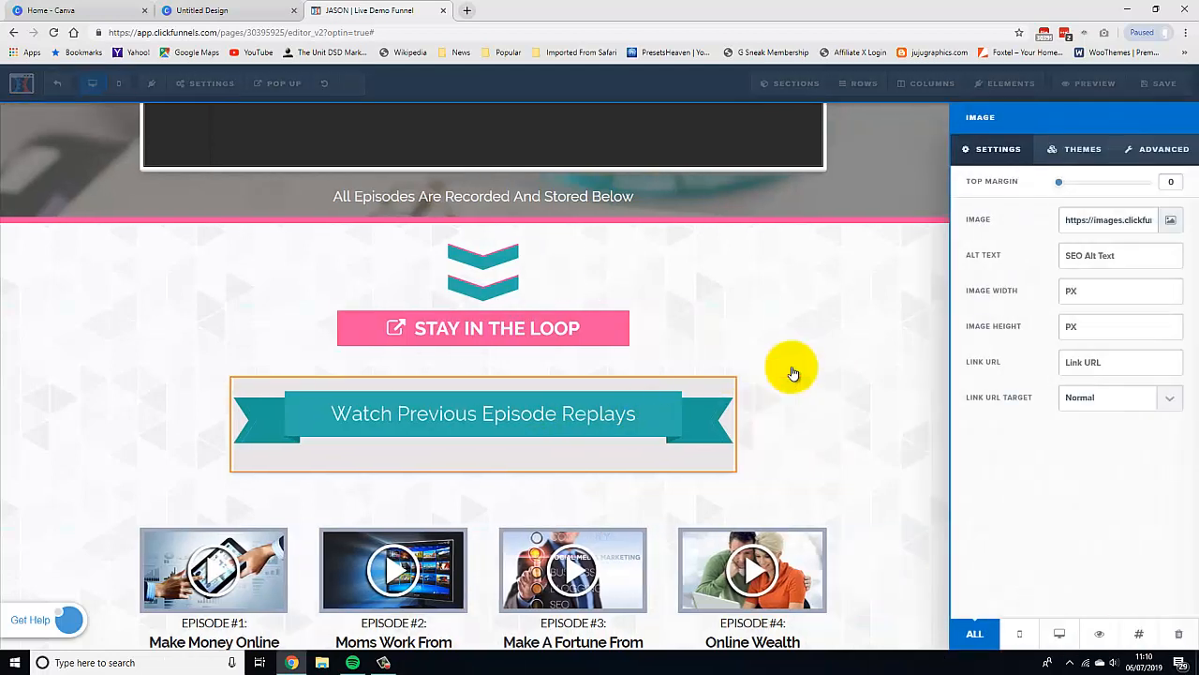
click(1171, 222)
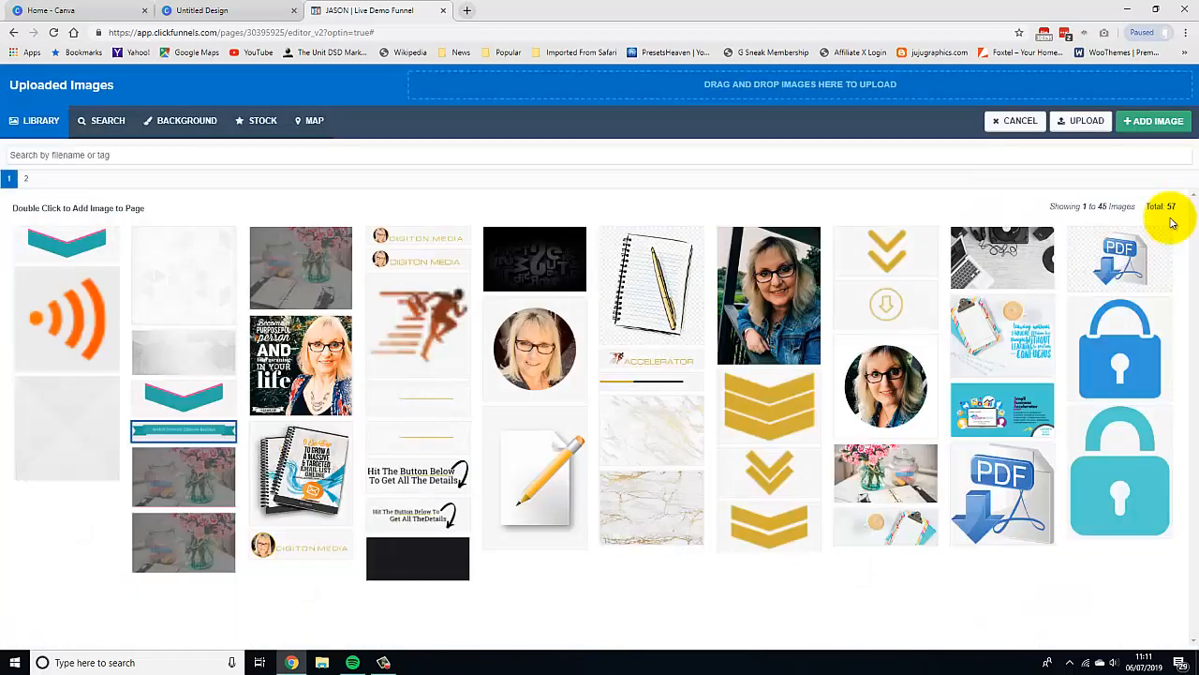
click(1085, 121)
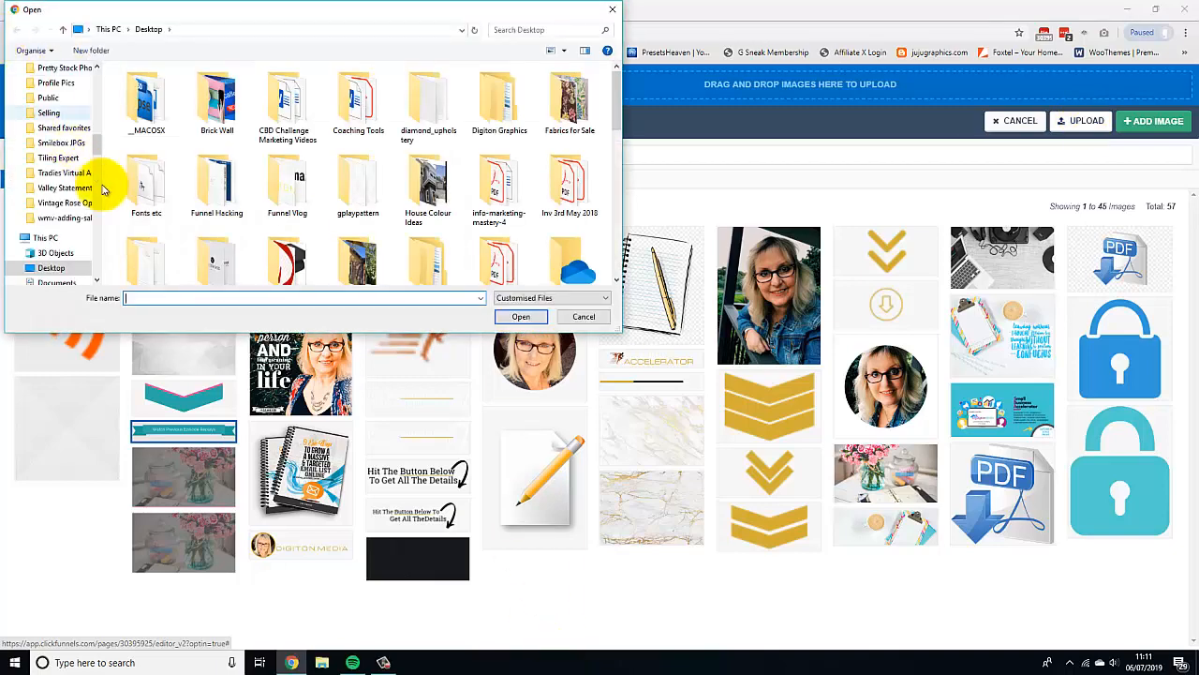
scroll(94, 99, up, 10)
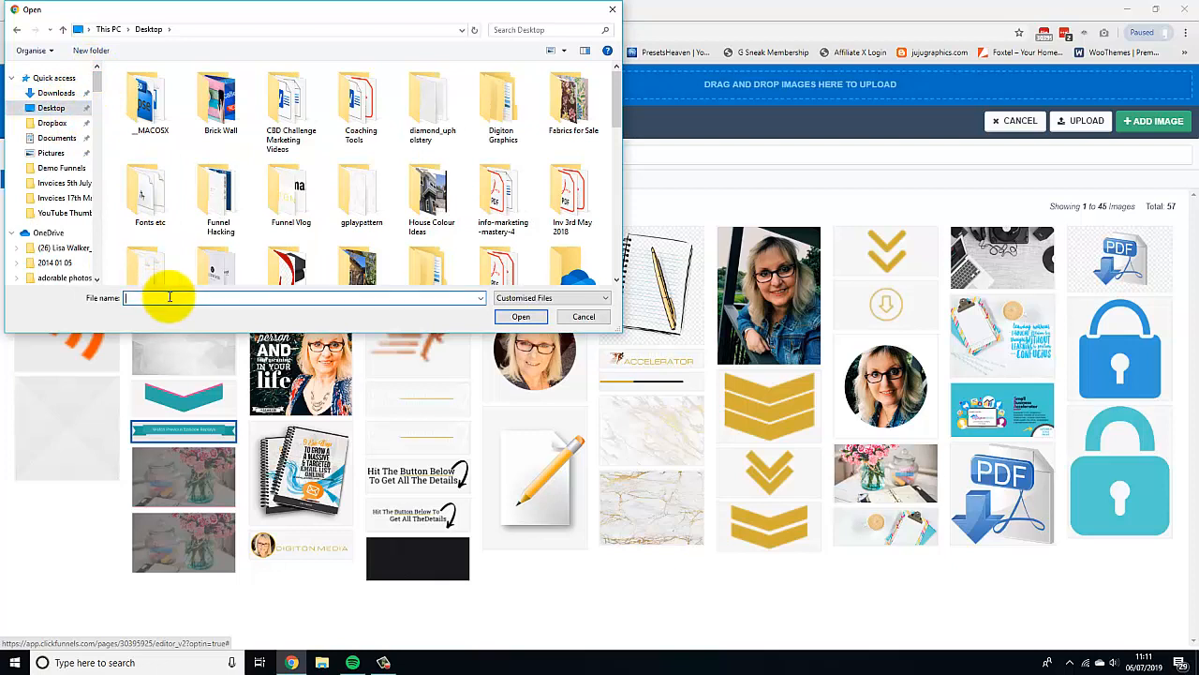
text(green)
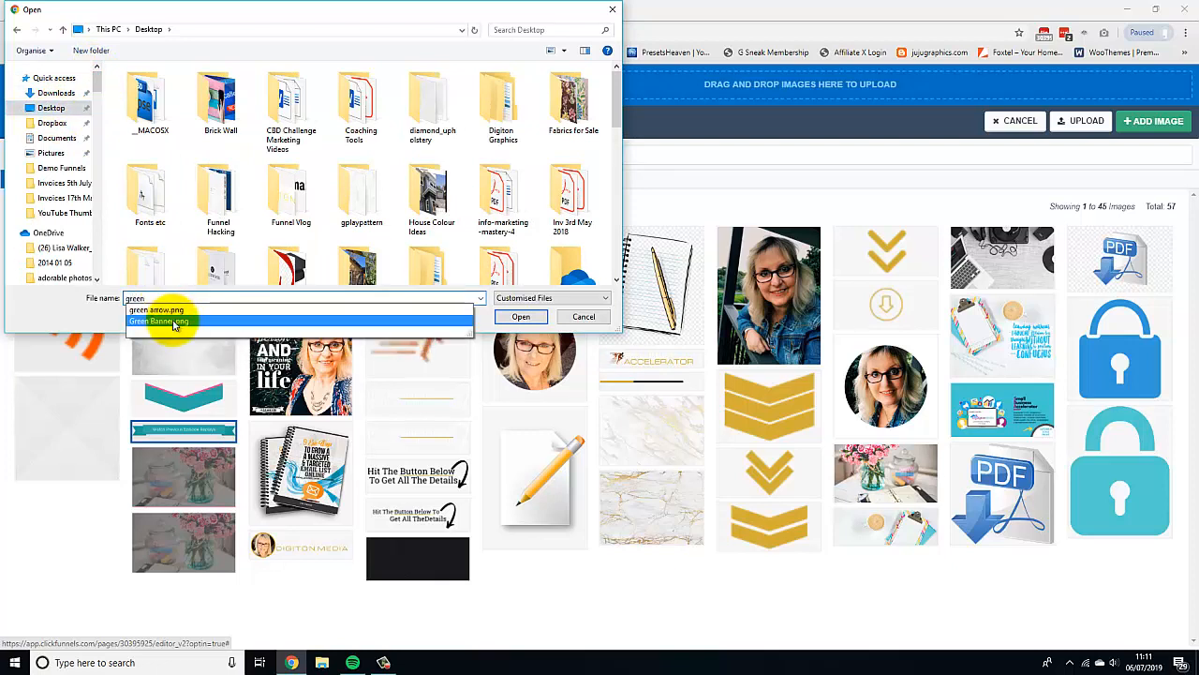
click(174, 322)
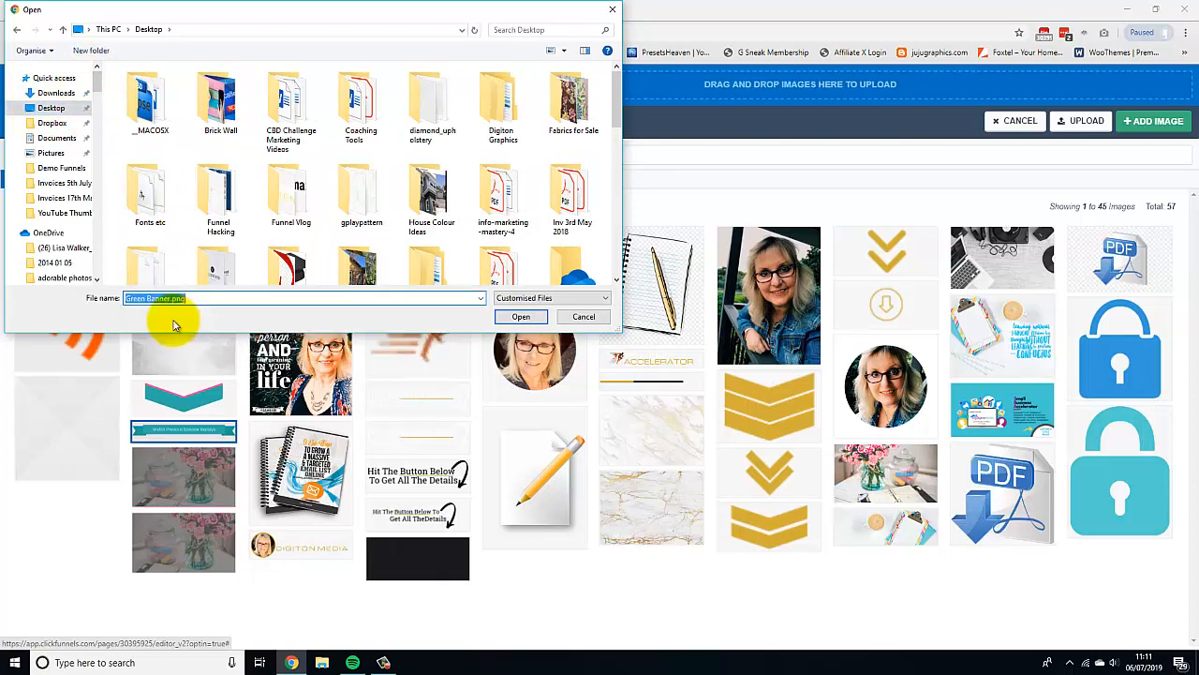
click(517, 316)
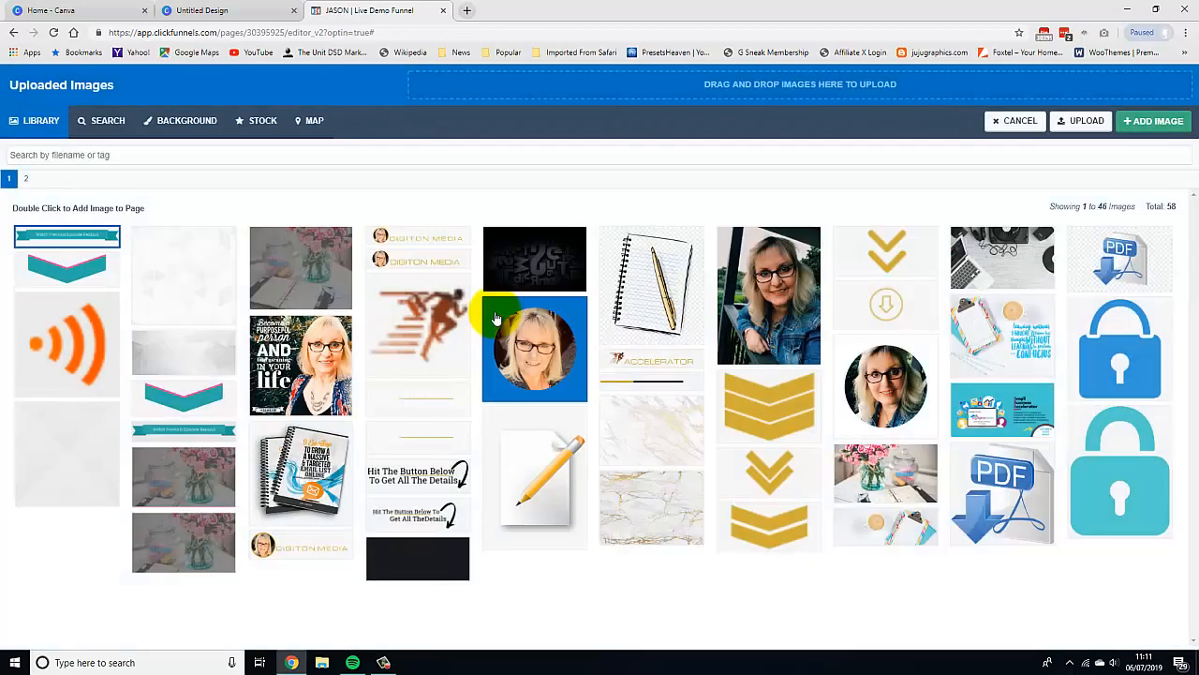
click(1152, 123)
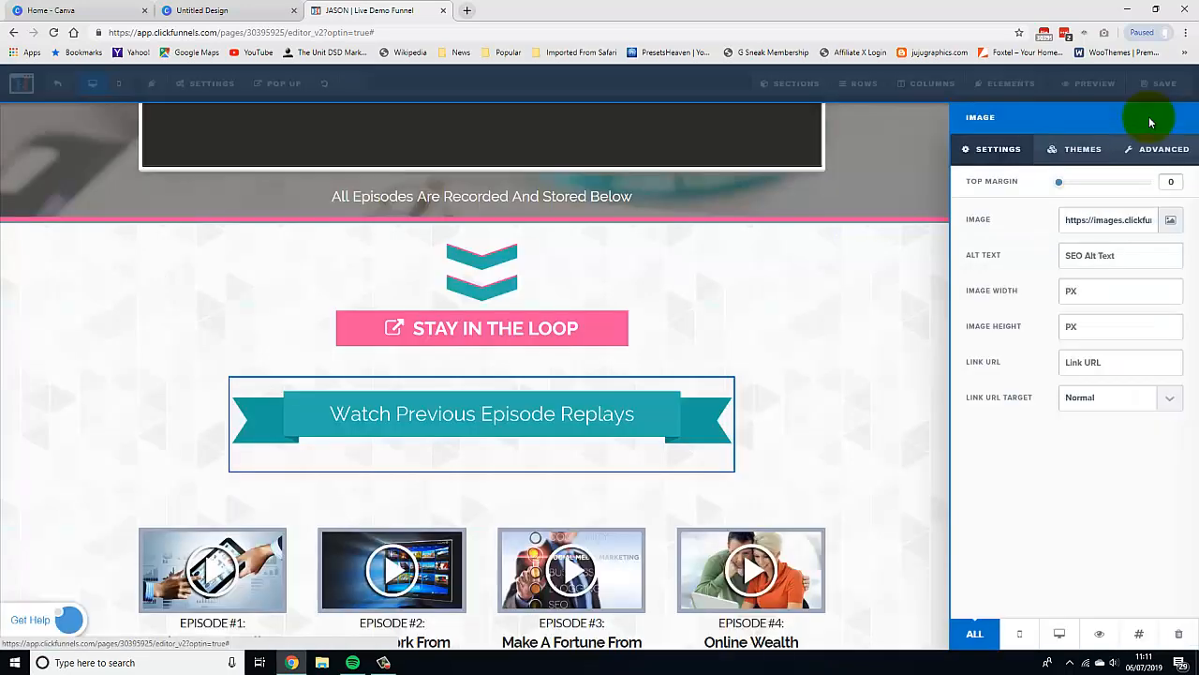
click(921, 279)
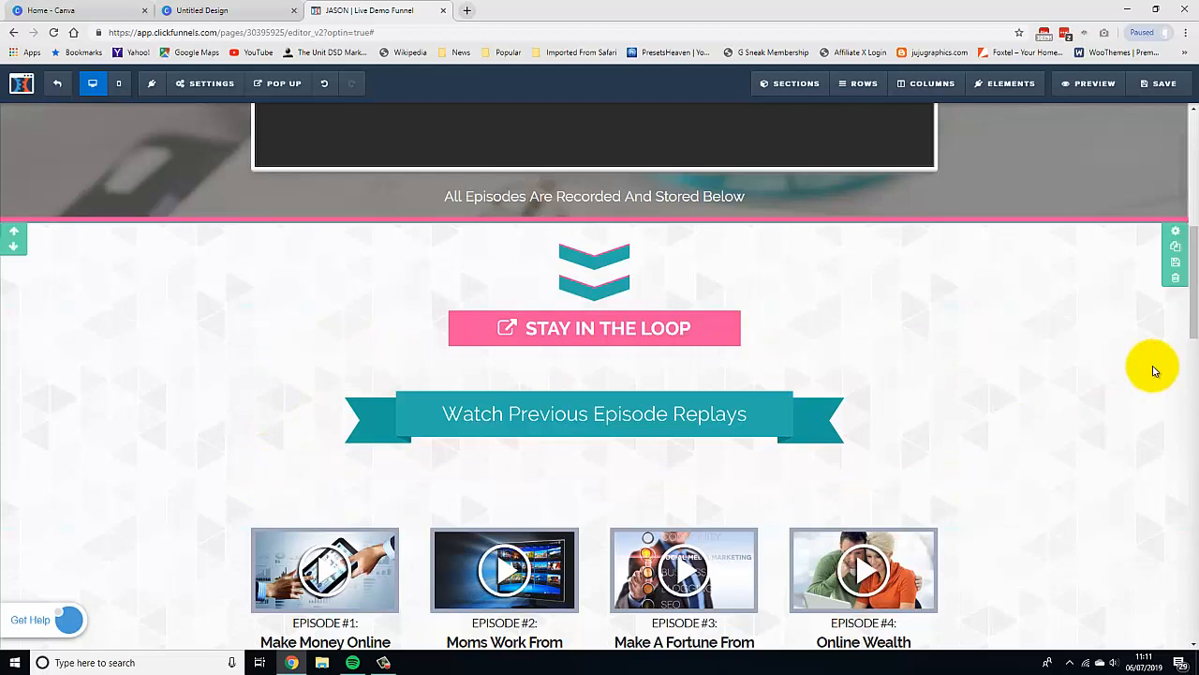
Show the page's pop-up in the editor and close it again.
scroll(1025, 382, down, 1)
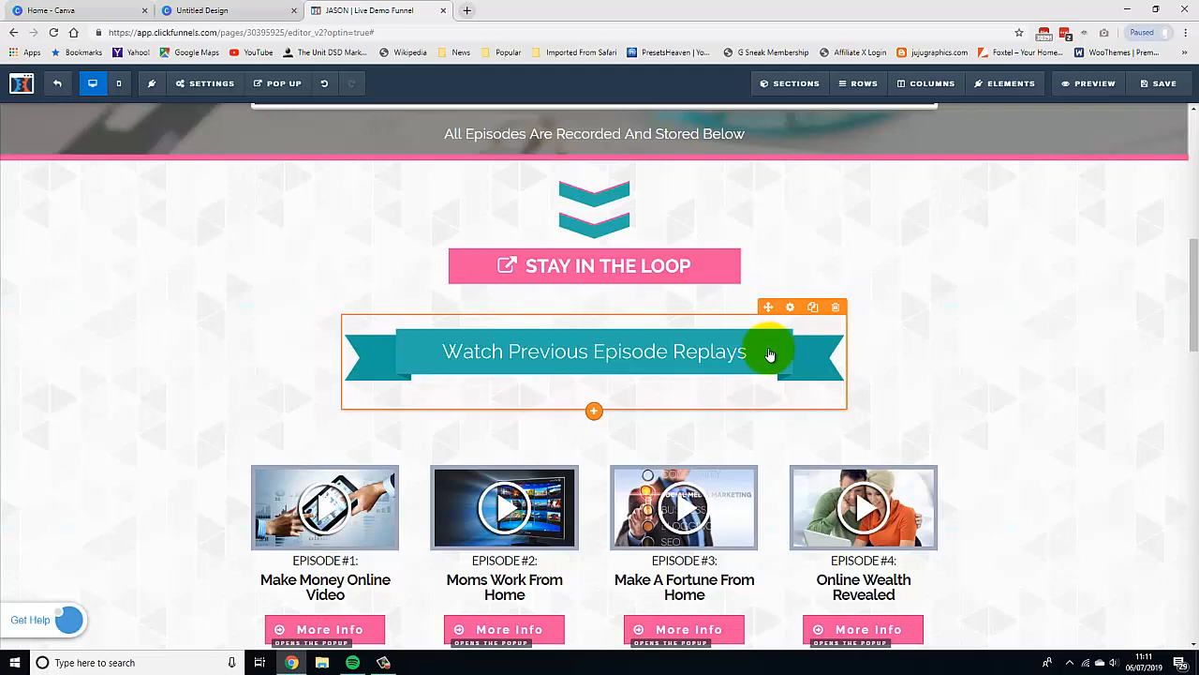
mouse_move(293, 101)
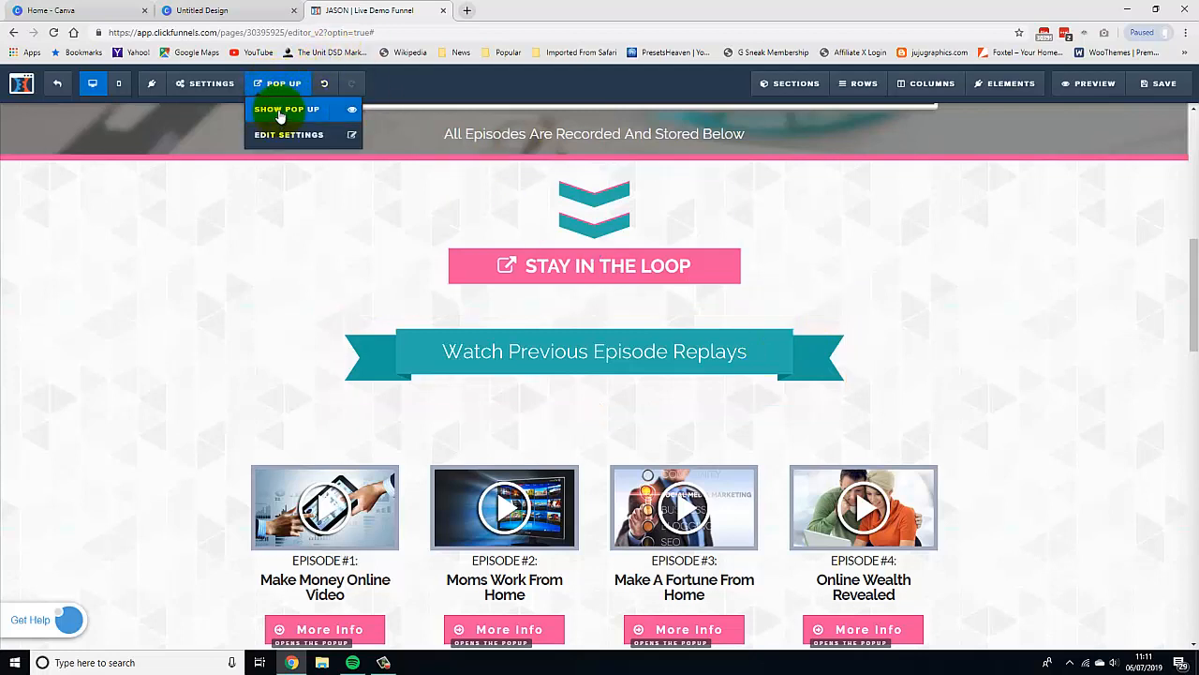
click(279, 111)
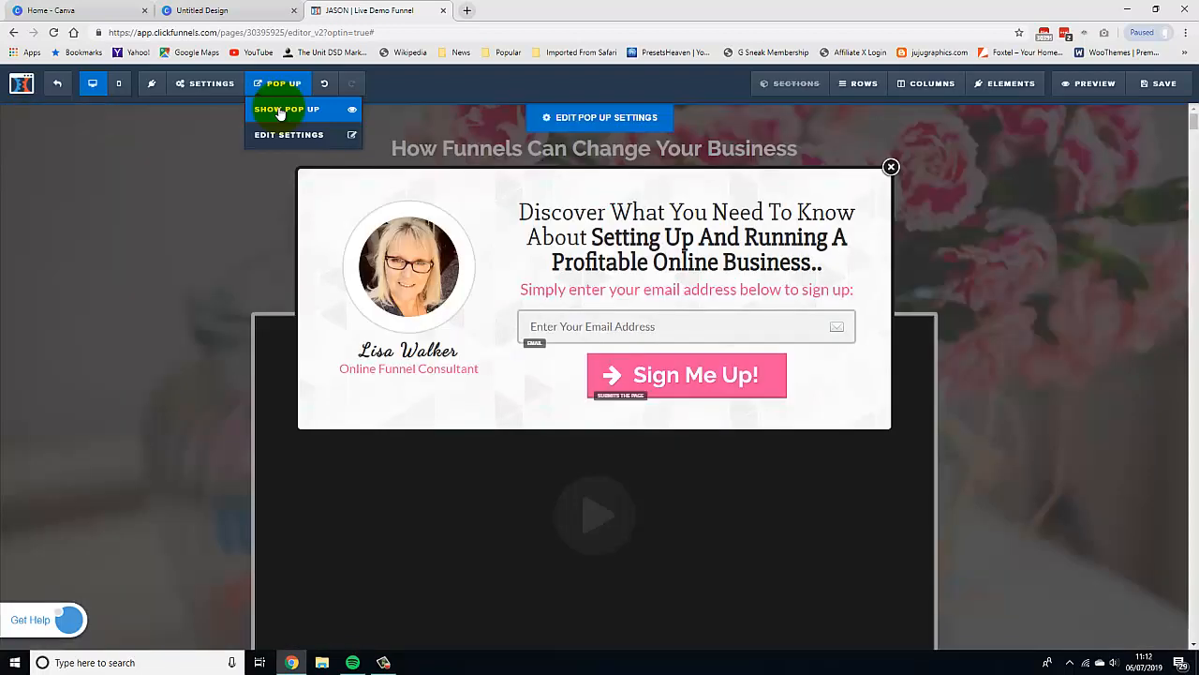
click(705, 264)
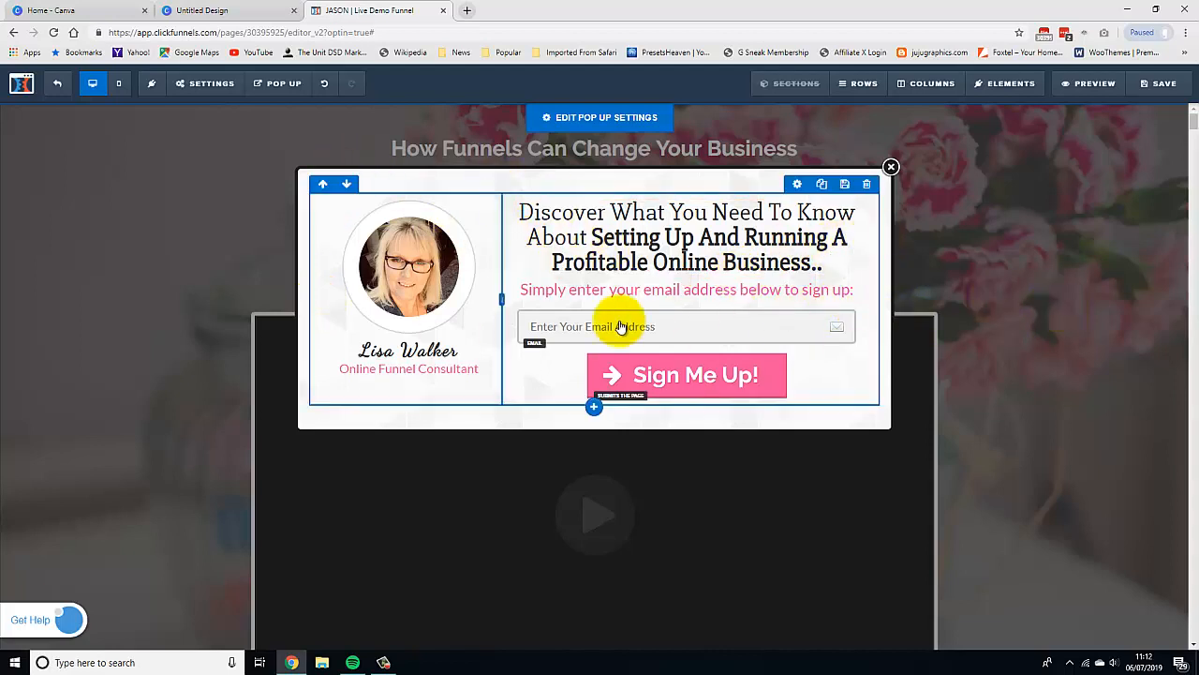
click(891, 168)
Scroll through the page to review the replays banner and the sections below it.
scroll(1068, 379, down, 4)
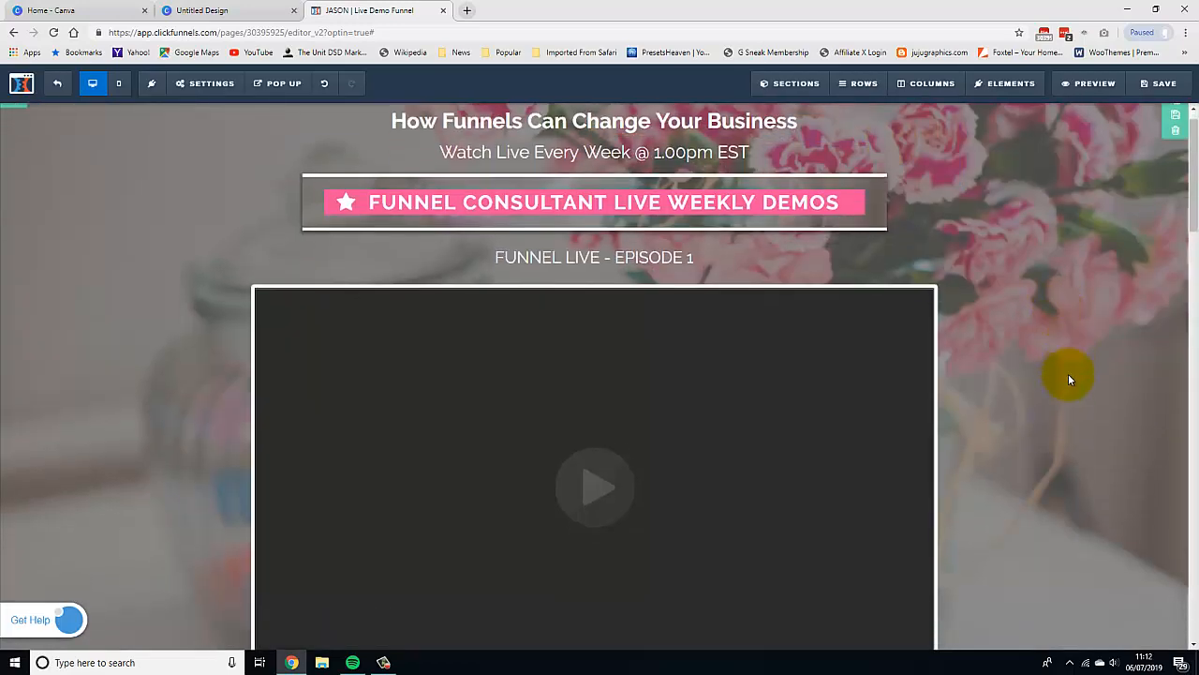
scroll(1067, 384, down, 2)
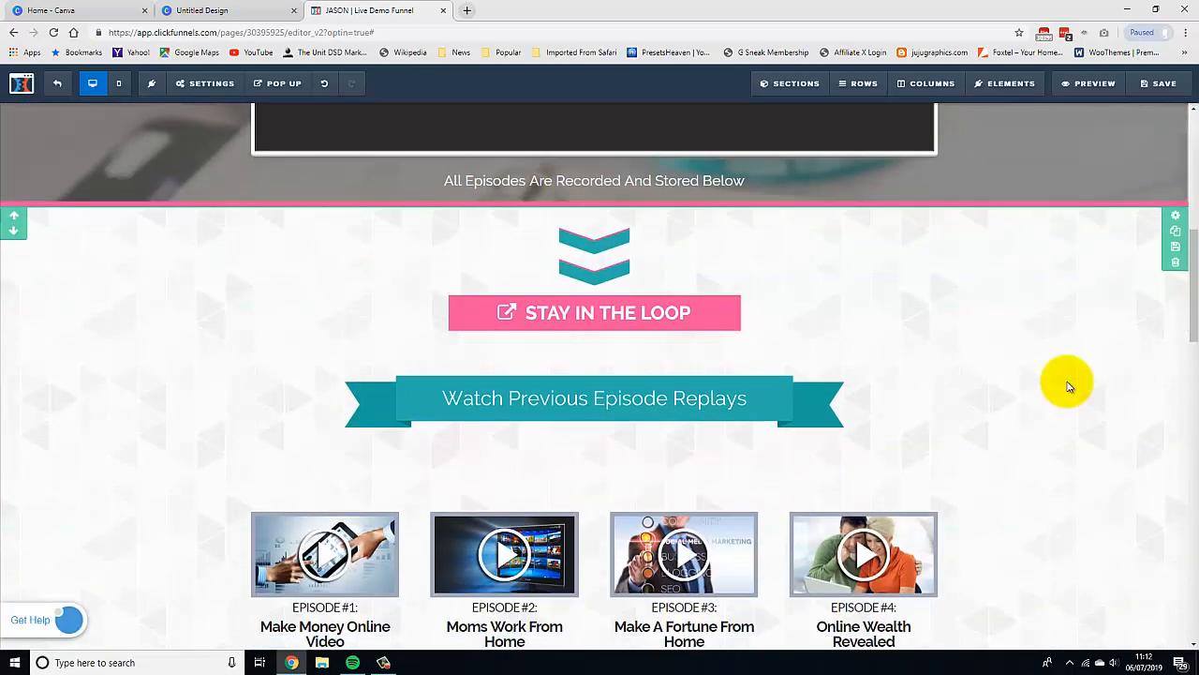
scroll(1068, 387, down, 1)
scroll(1068, 386, up, 1)
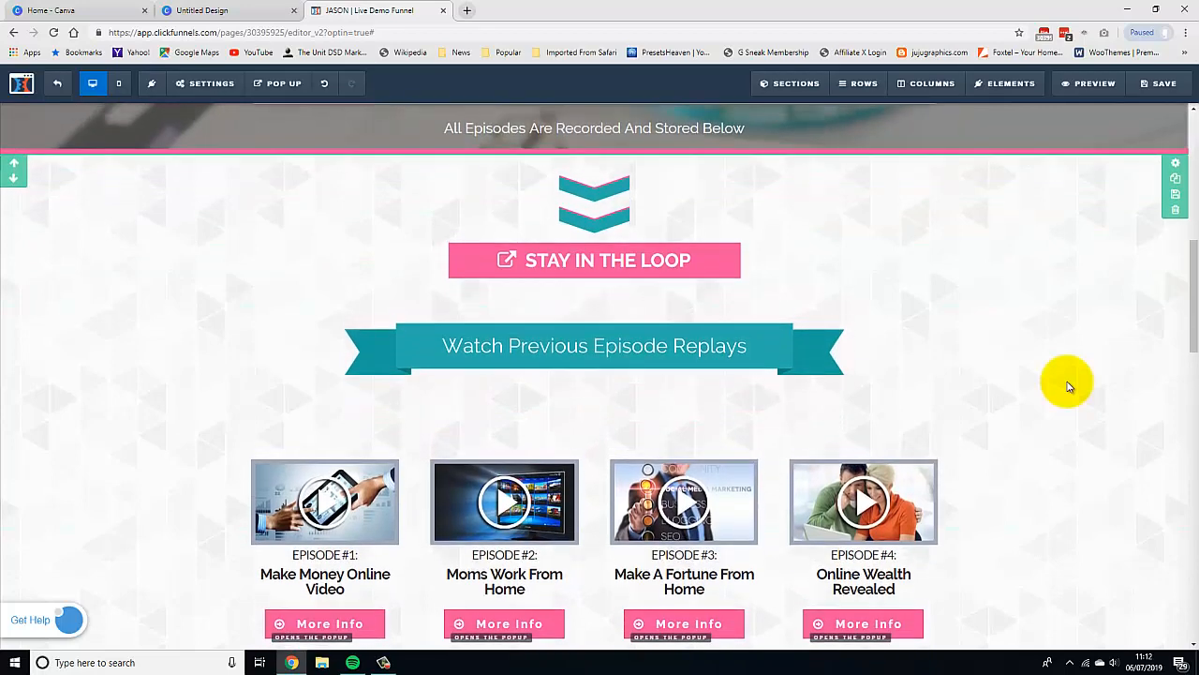
scroll(1068, 386, down, 2)
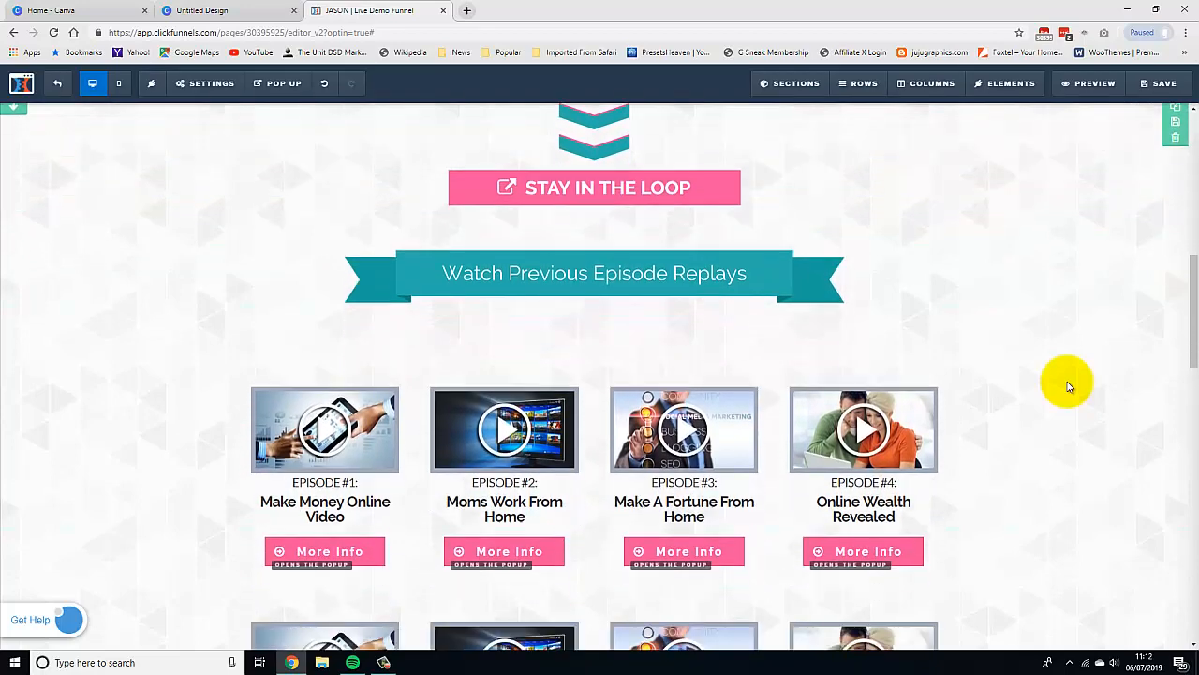
scroll(1066, 399, down, 2)
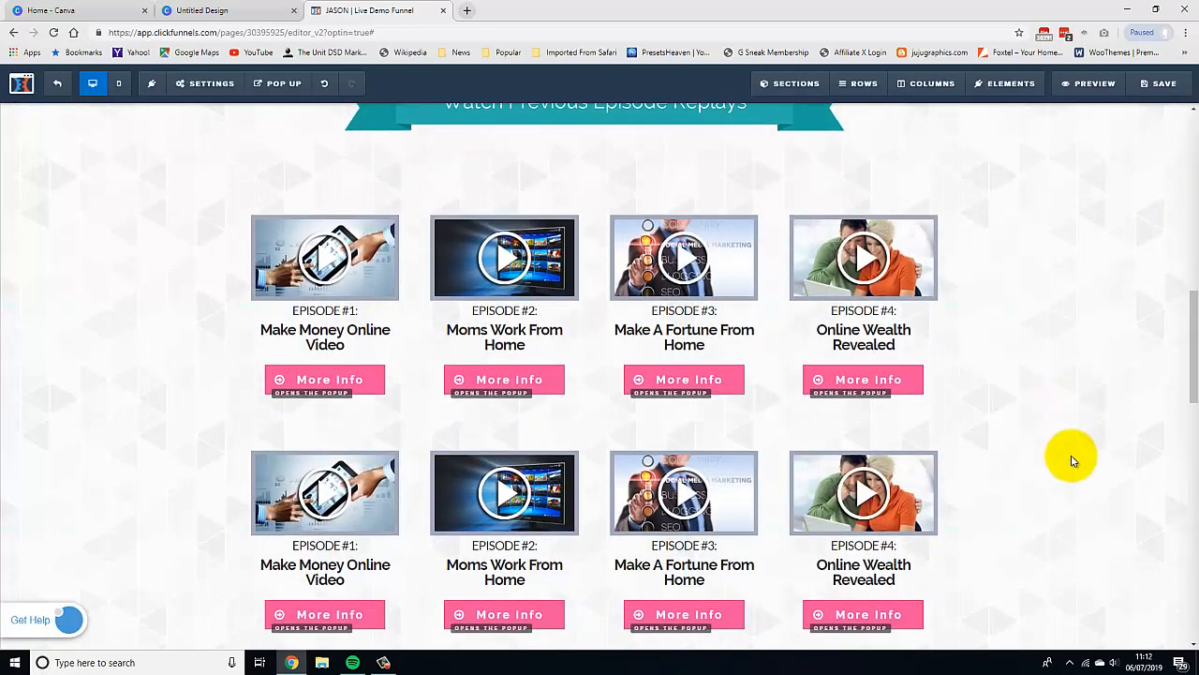
scroll(1075, 474, up, 3)
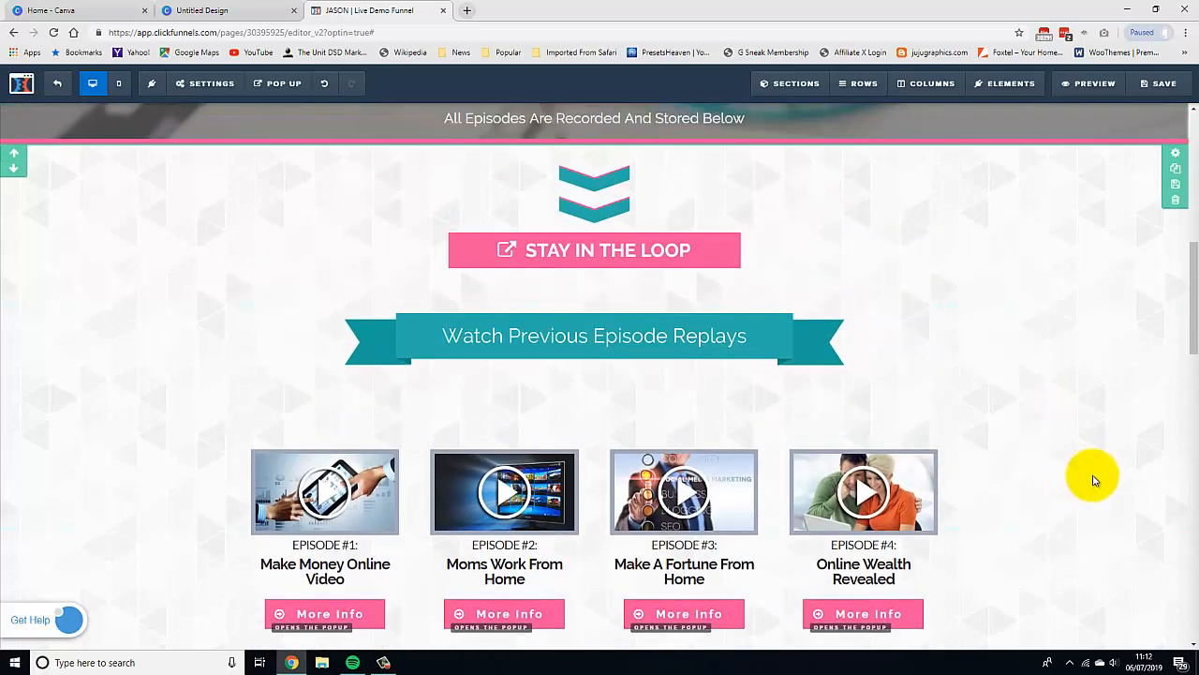
scroll(1092, 478, up, 1)
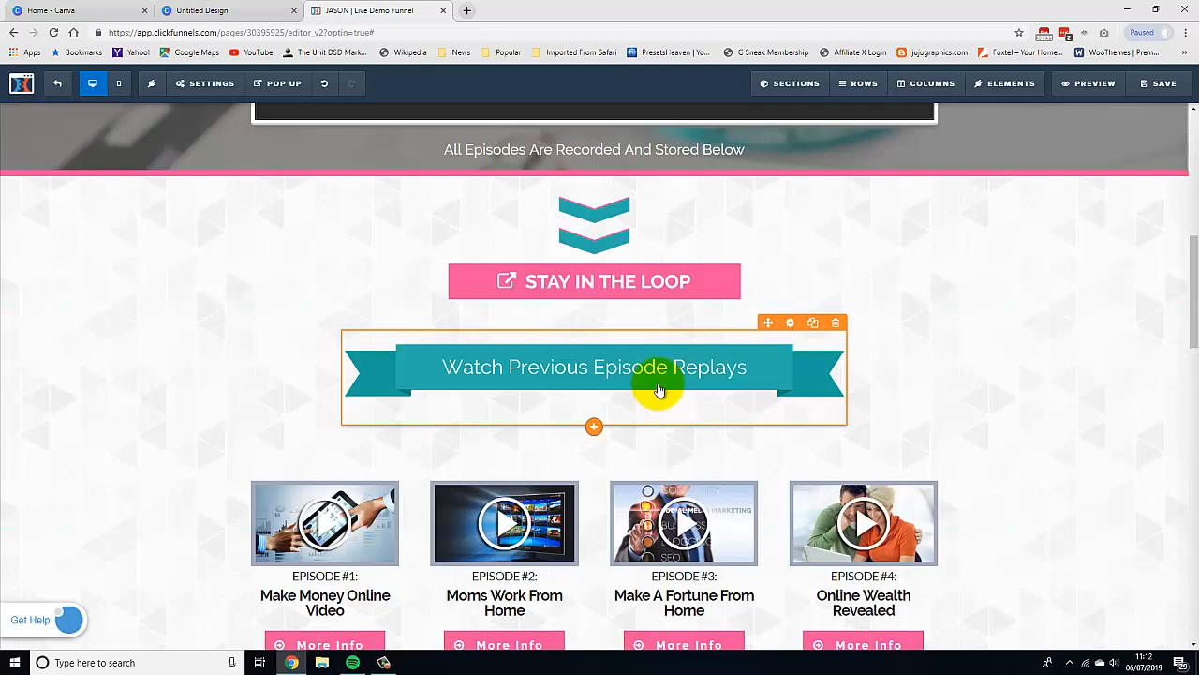
scroll(1062, 409, down, 1)
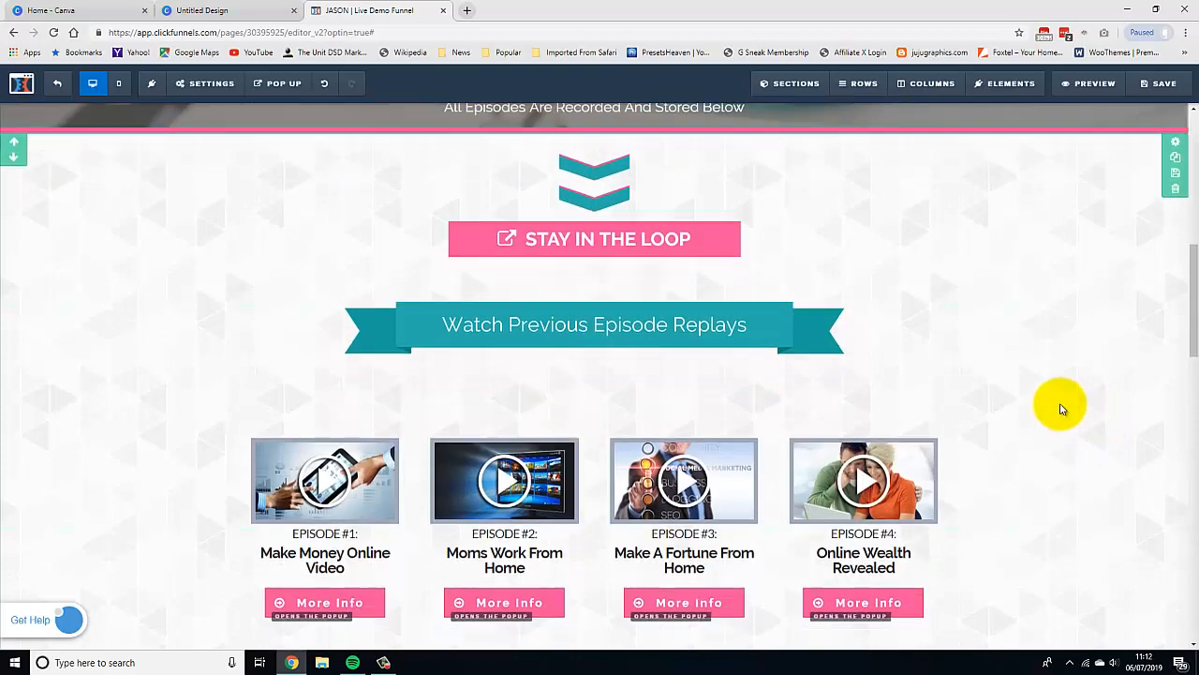
scroll(1062, 408, down, 10)
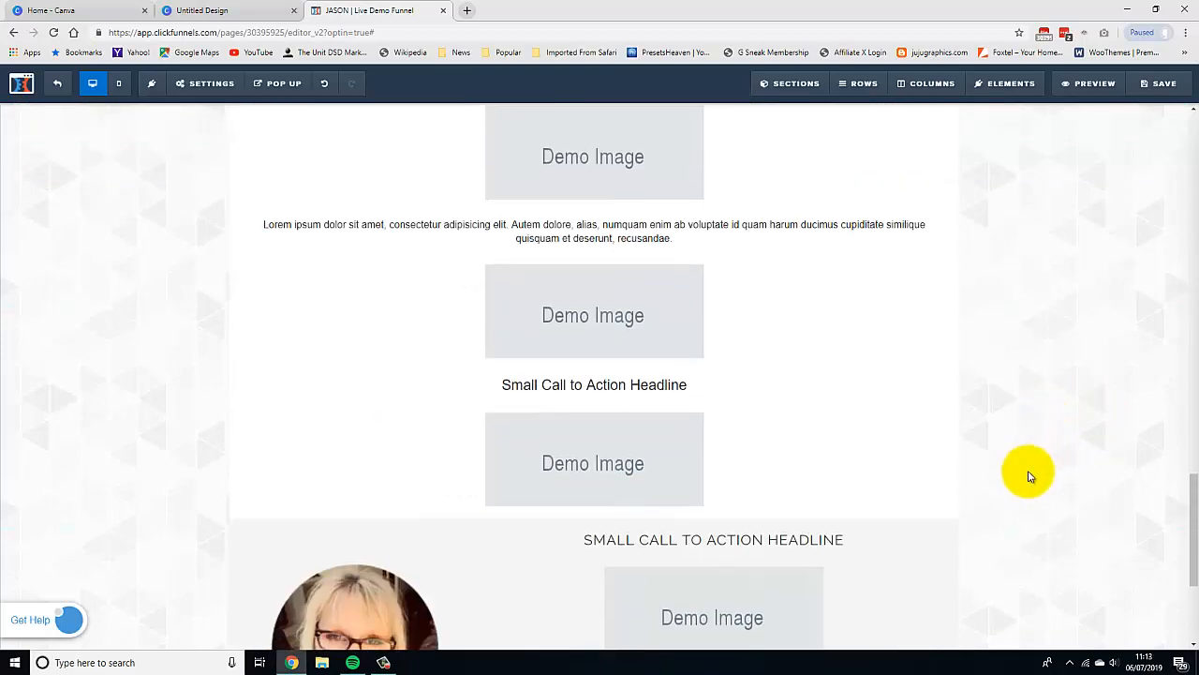
scroll(1028, 476, down, 3)
scroll(1012, 522, up, 7)
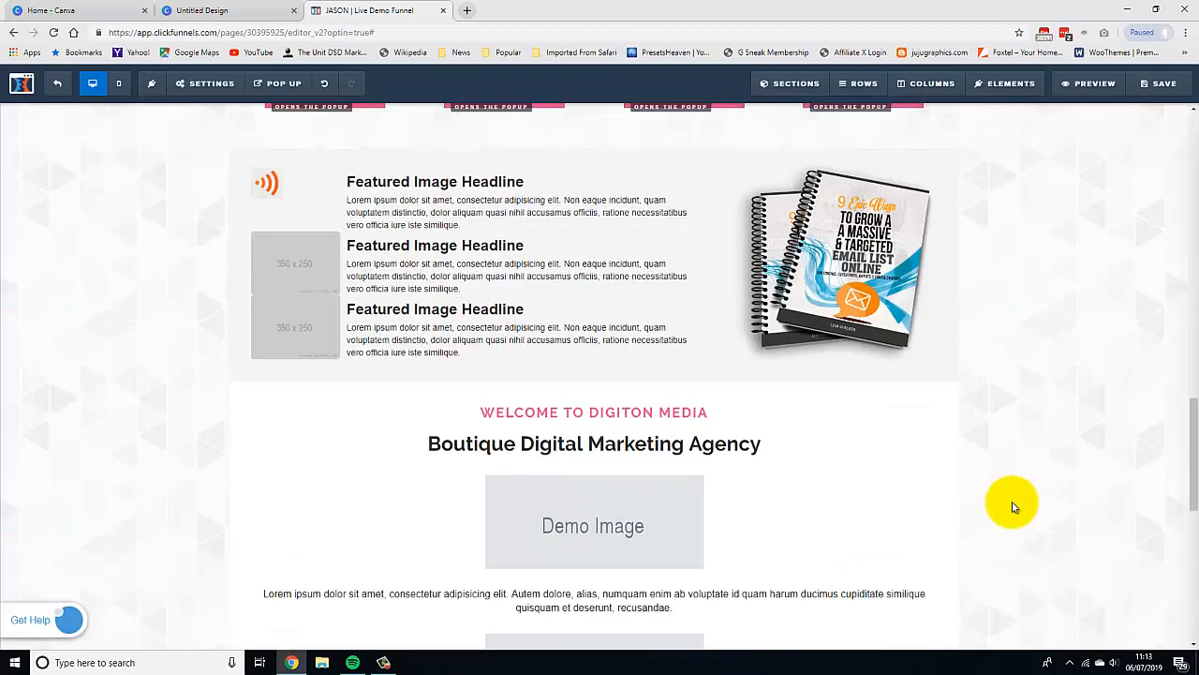
scroll(1012, 507, up, 4)
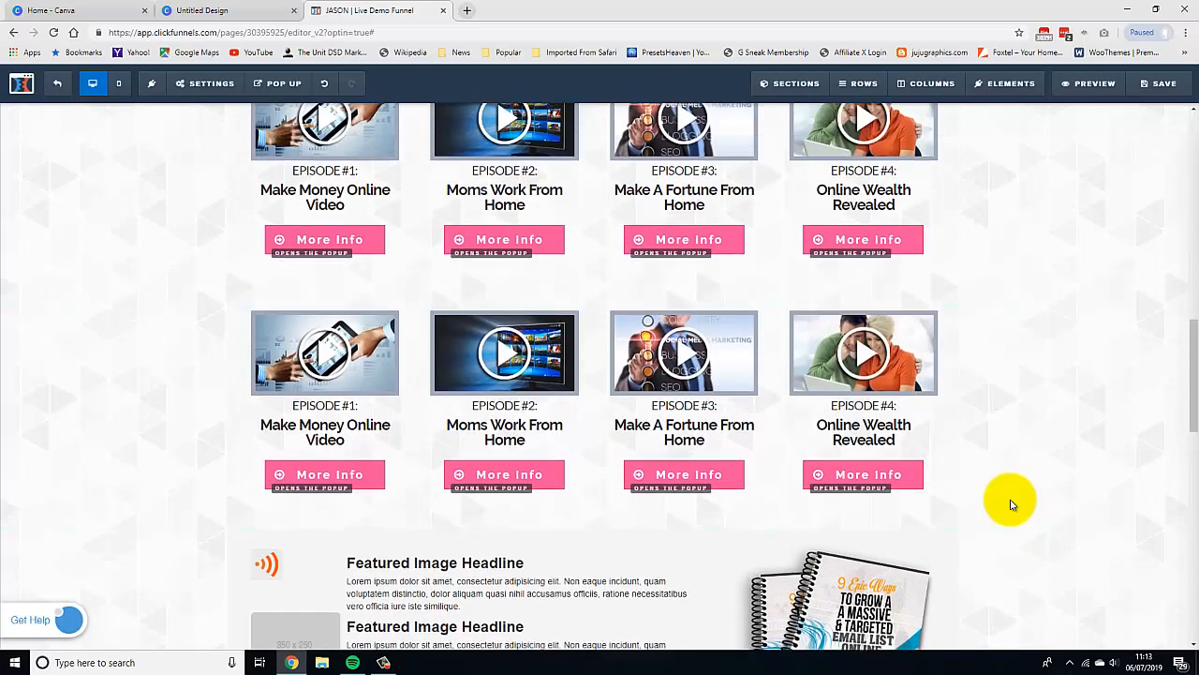
Scroll up to the top of the page and back down to review the replays banner section.
scroll(1012, 505, up, 5)
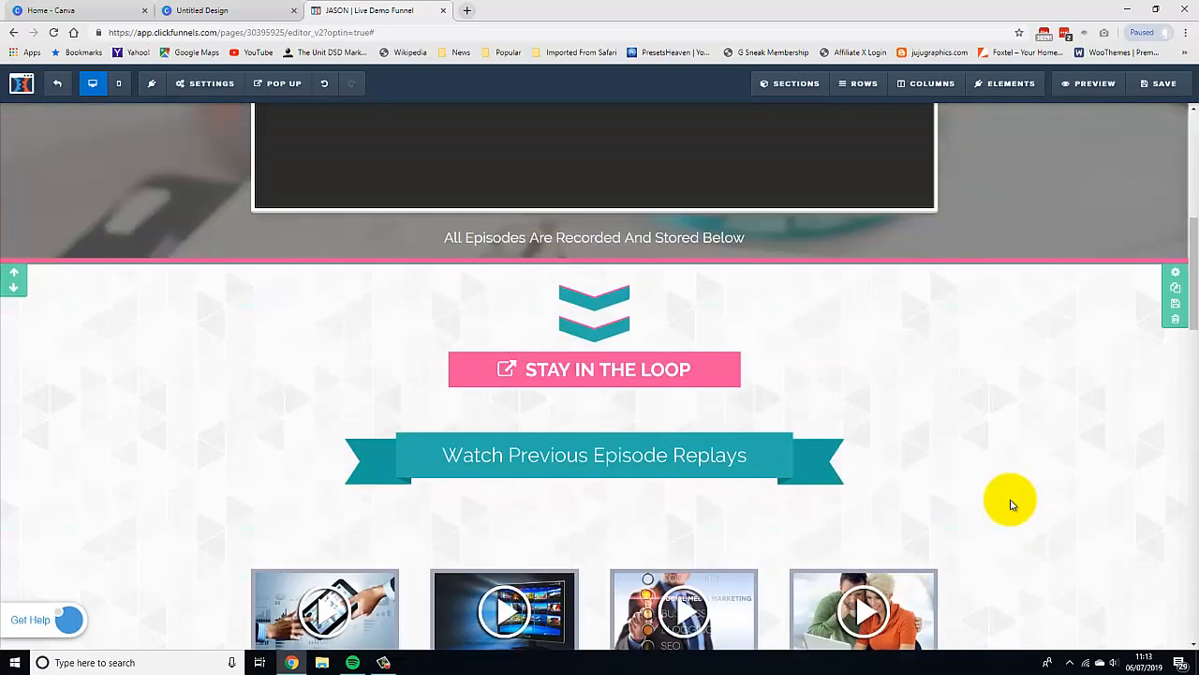
scroll(1010, 505, up, 2)
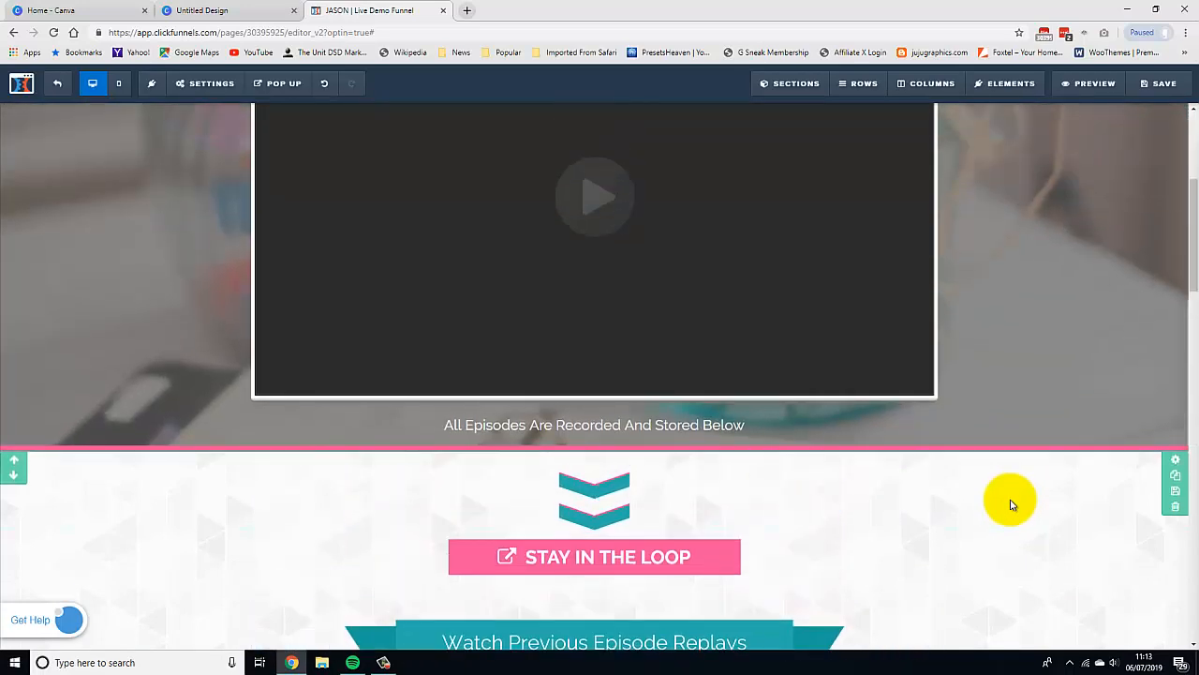
scroll(999, 493, up, 1)
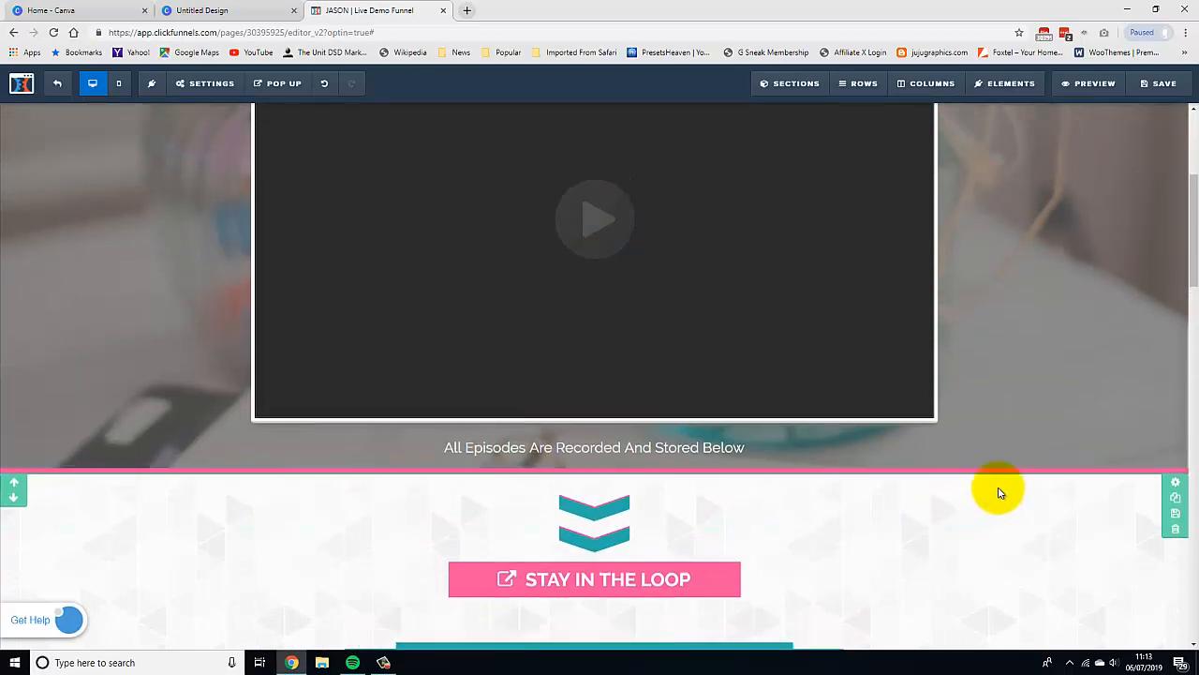
scroll(997, 487, up, 2)
scroll(979, 495, up, 1)
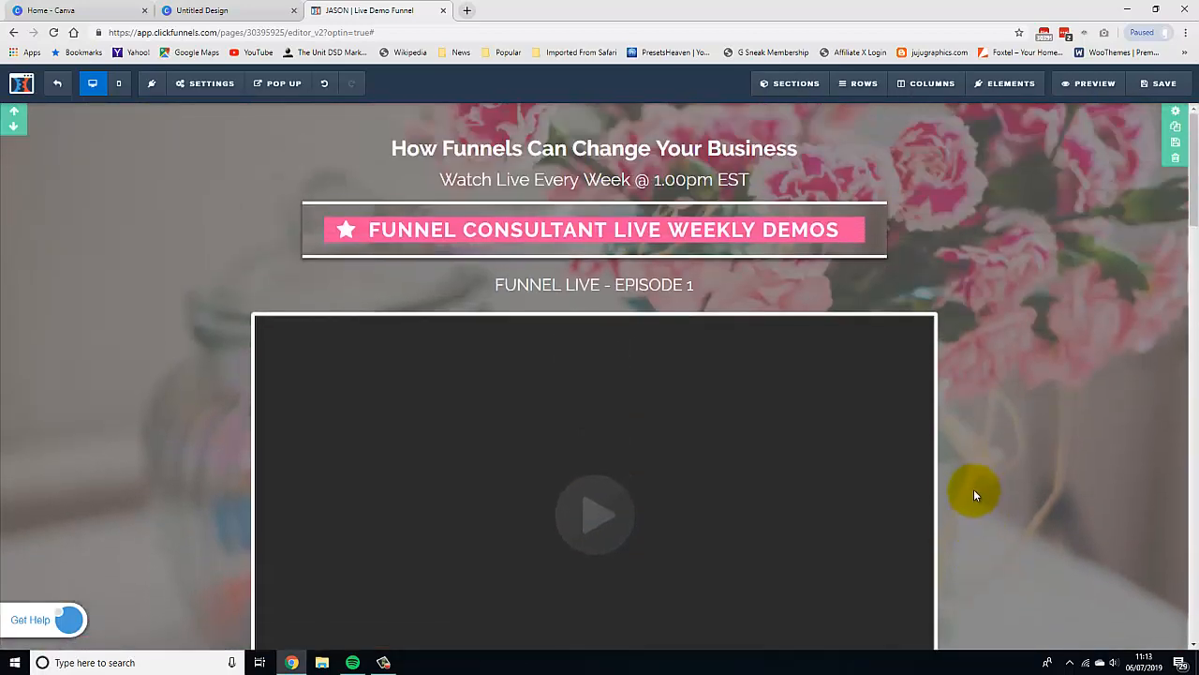
scroll(974, 495, down, 6)
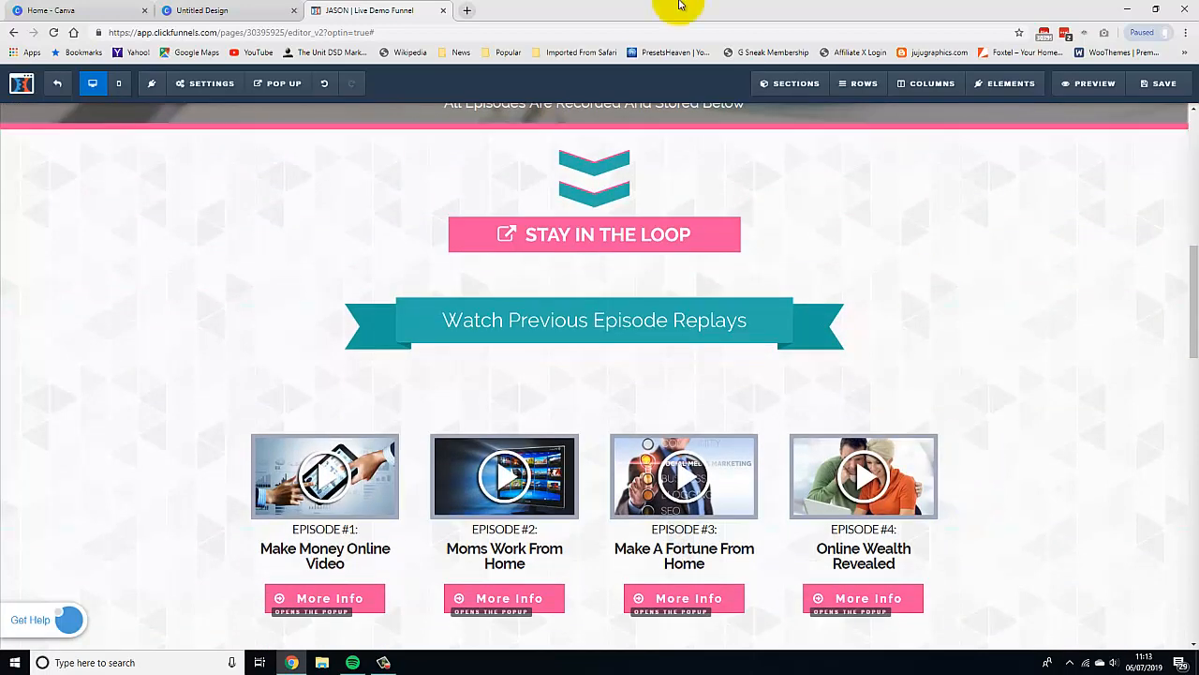
Close the Canva chevron design tab and switch to the Canva home page.
click(187, 10)
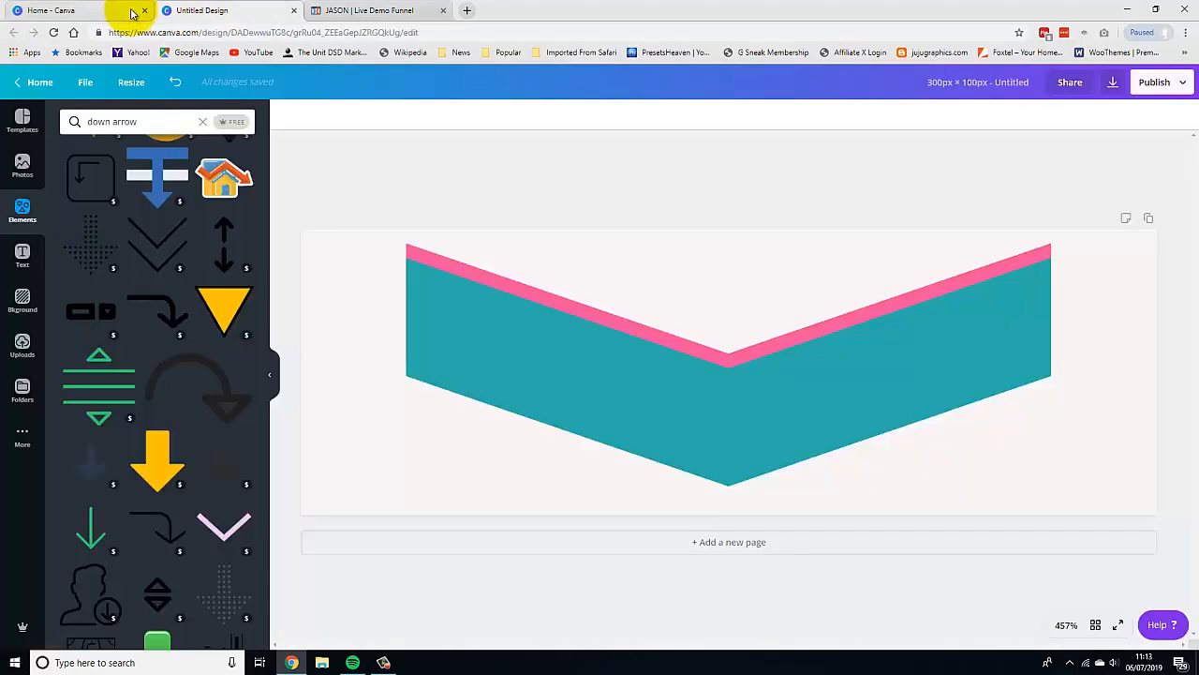
click(324, 10)
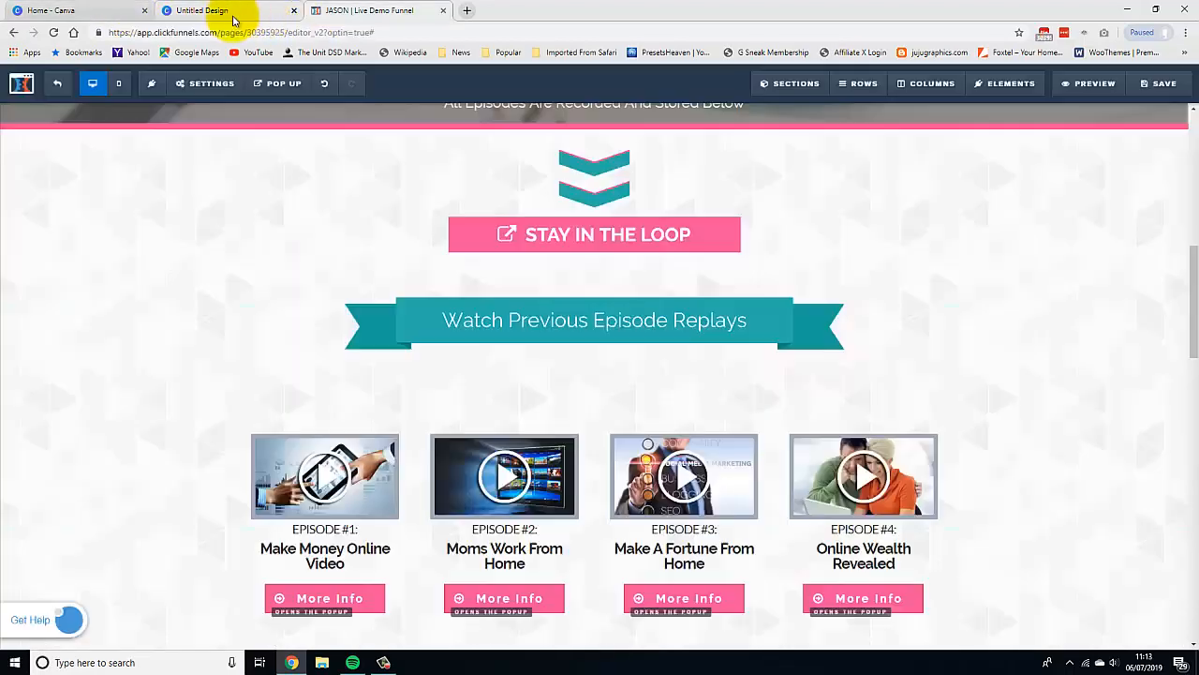
middle_click(235, 14)
click(86, 12)
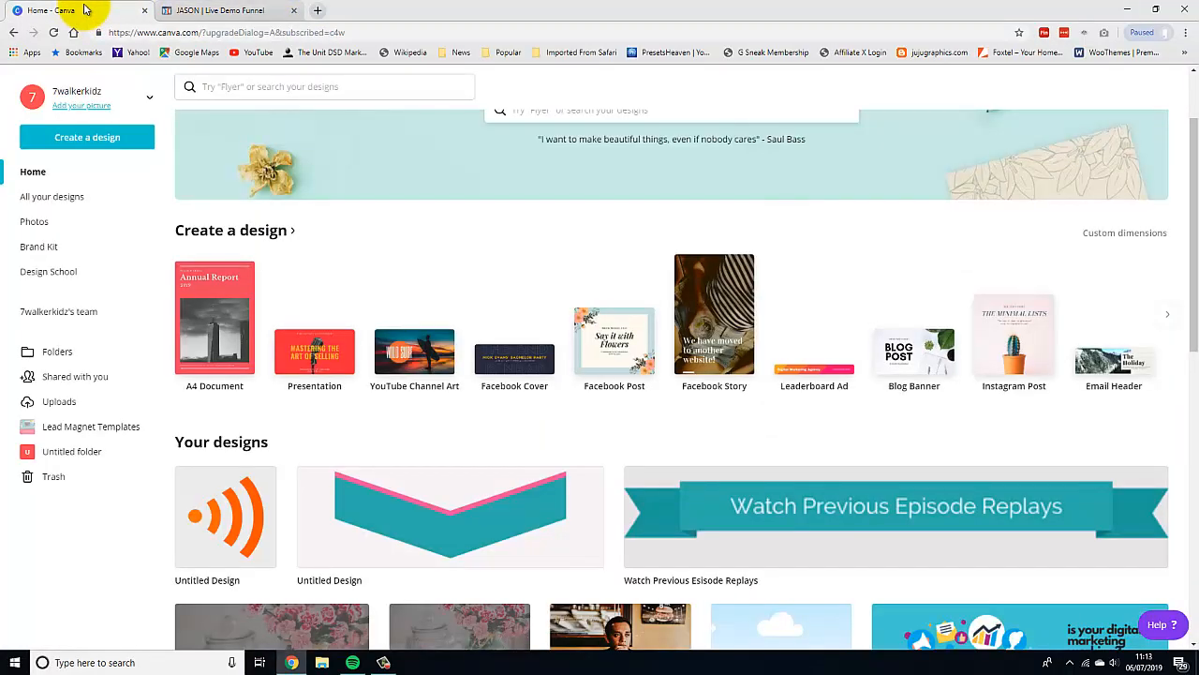